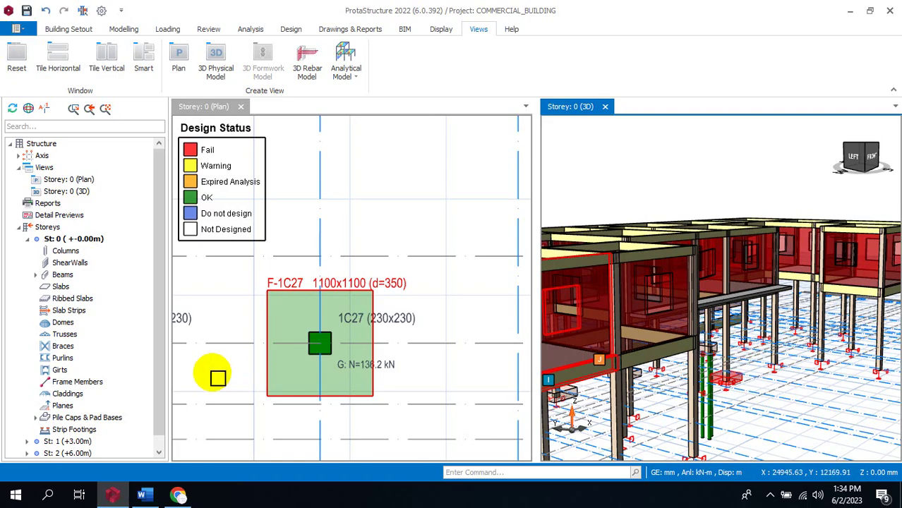
# Switch to Word to view the introduction in the STRUCTURAL DETAILING document, and return to ProtaStructure
pyautogui.click(143, 495)
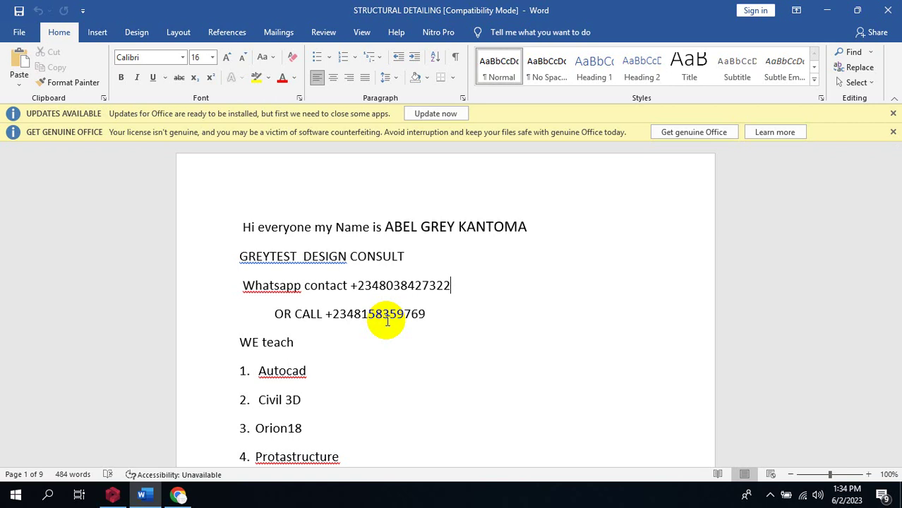
pyautogui.click(124, 496)
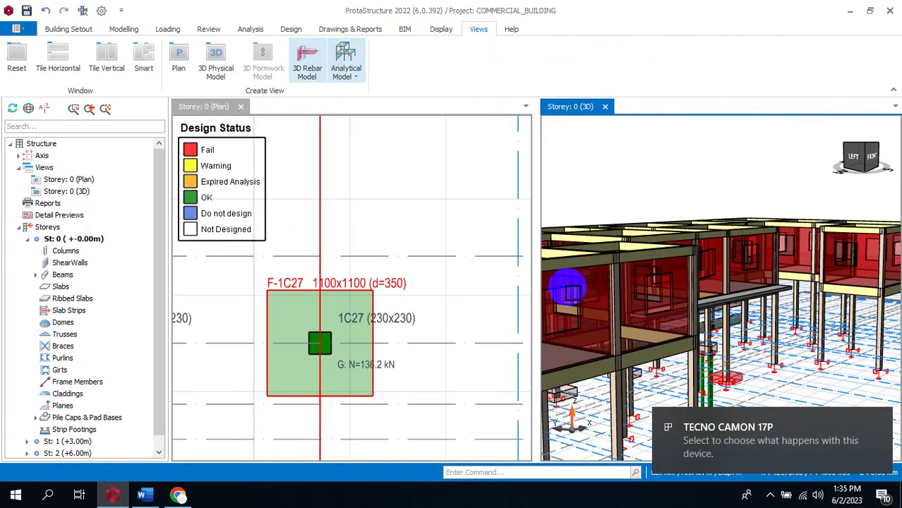
# Delete the wall load from beam 1B27 on storey 1 in the 3D view and clear the selection
pyautogui.scroll(-3, 670, 311)
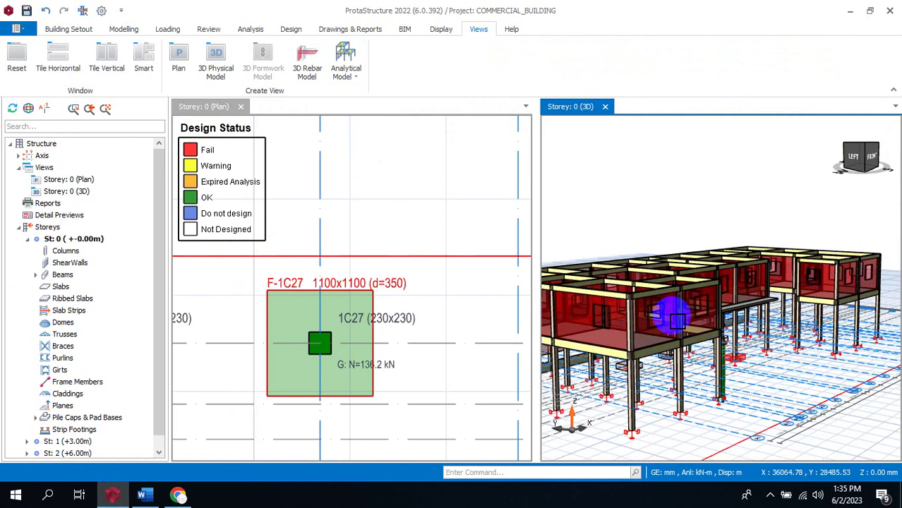
pyautogui.scroll(3, 664, 308)
pyautogui.click(730, 319)
pyautogui.rightClick(734, 326)
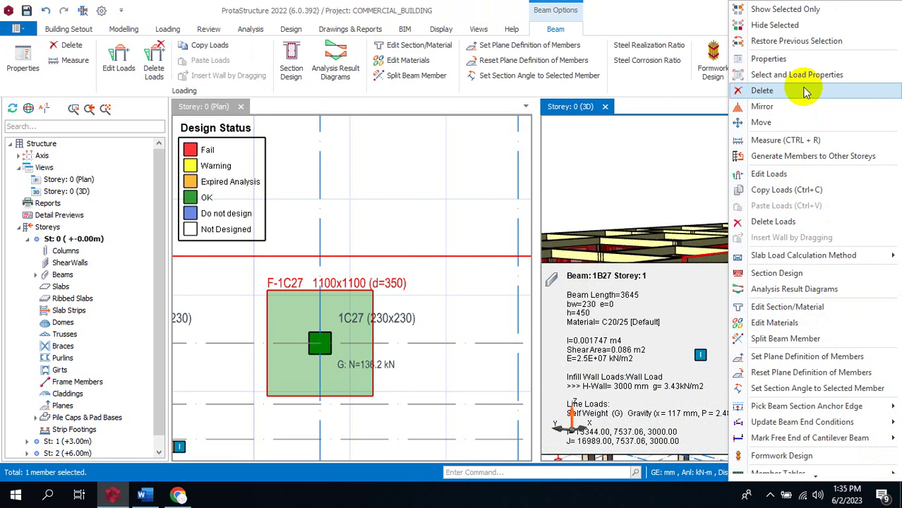
pyautogui.click(813, 220)
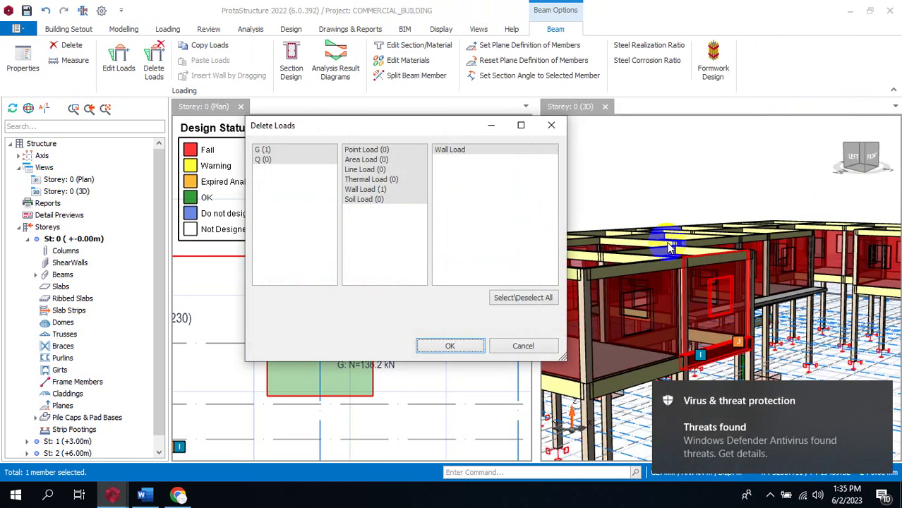
pyautogui.click(456, 347)
pyautogui.click(494, 302)
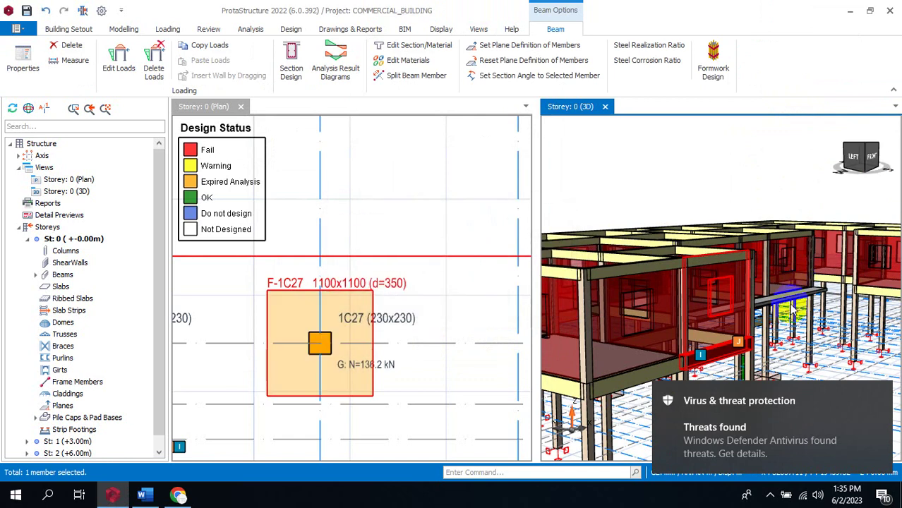
pyautogui.click(754, 193)
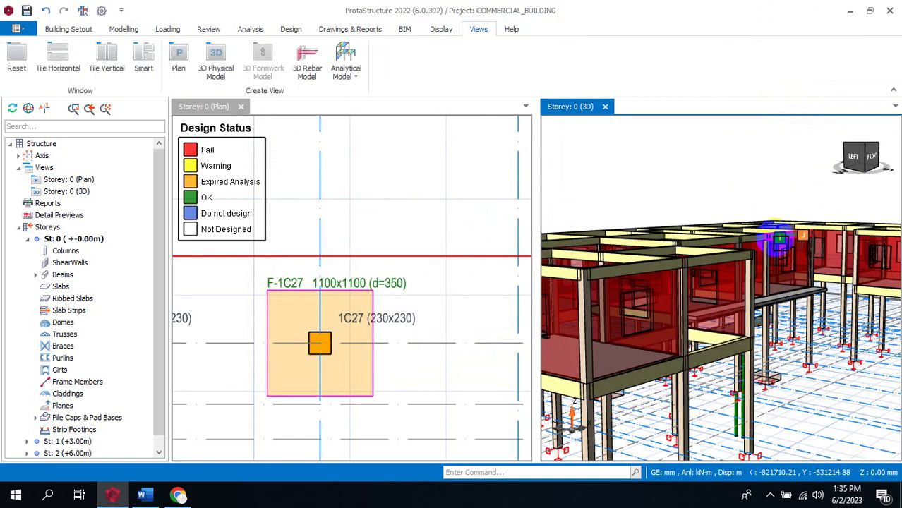
# Open the load editor for beam 1B27, selected in the 3D view
pyautogui.scroll(2, 751, 362)
pyautogui.scroll(-2, 751, 362)
pyautogui.click(721, 358)
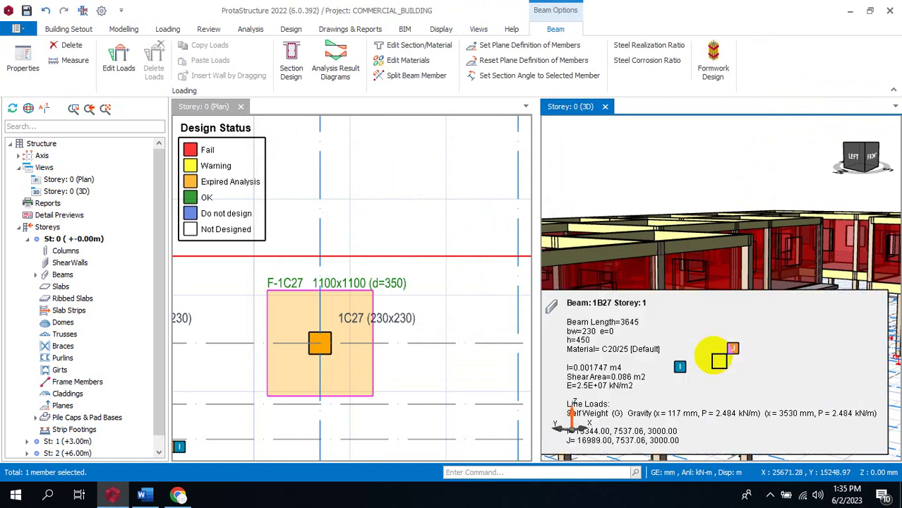
pyautogui.rightClick(718, 360)
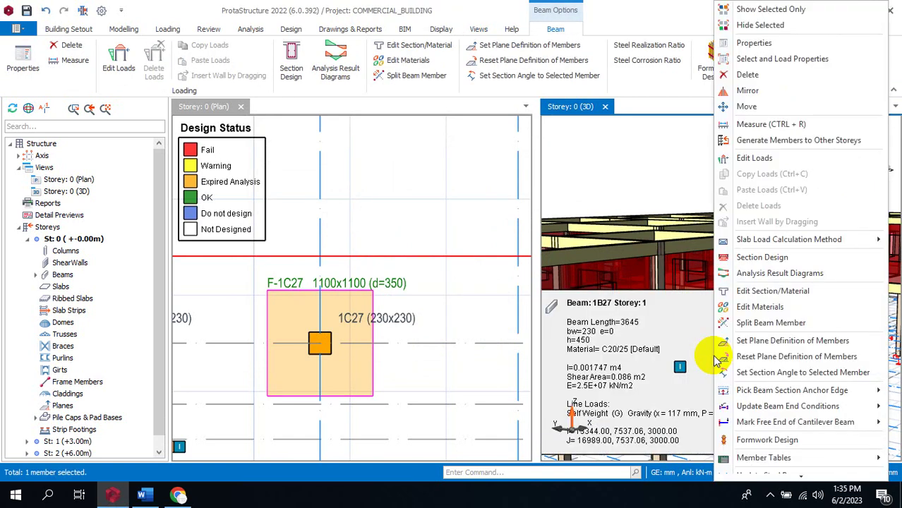
pyautogui.click(771, 166)
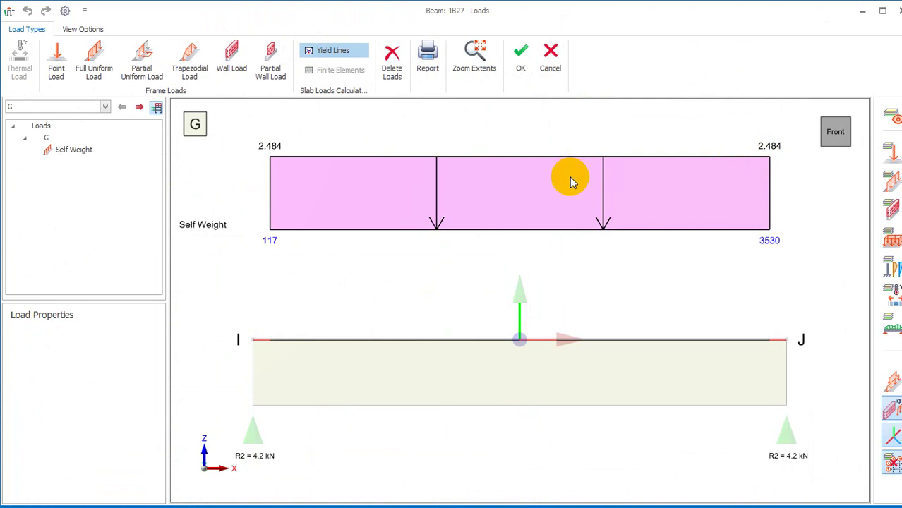
# Start a user-defined Wall Load on the beam and set its thickness to 230 mm
pyautogui.click(233, 57)
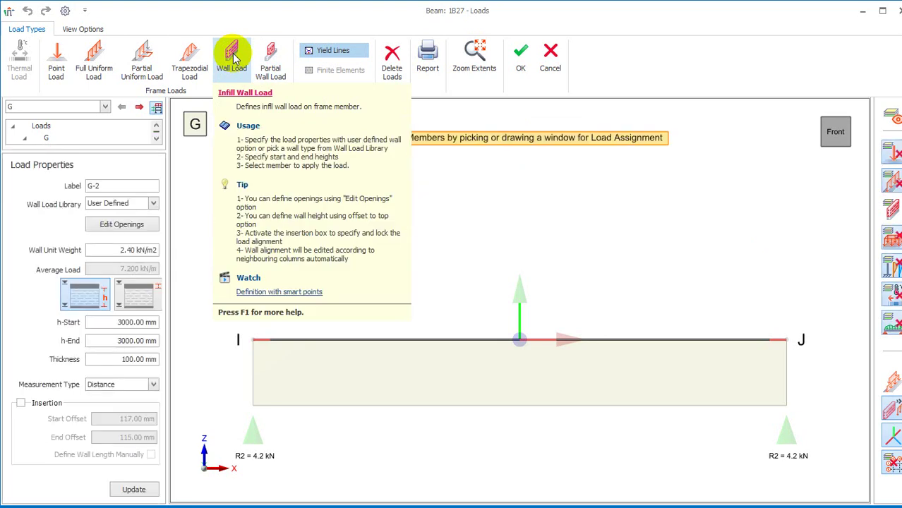
pyautogui.doubleClick(127, 361)
pyautogui.write('230')
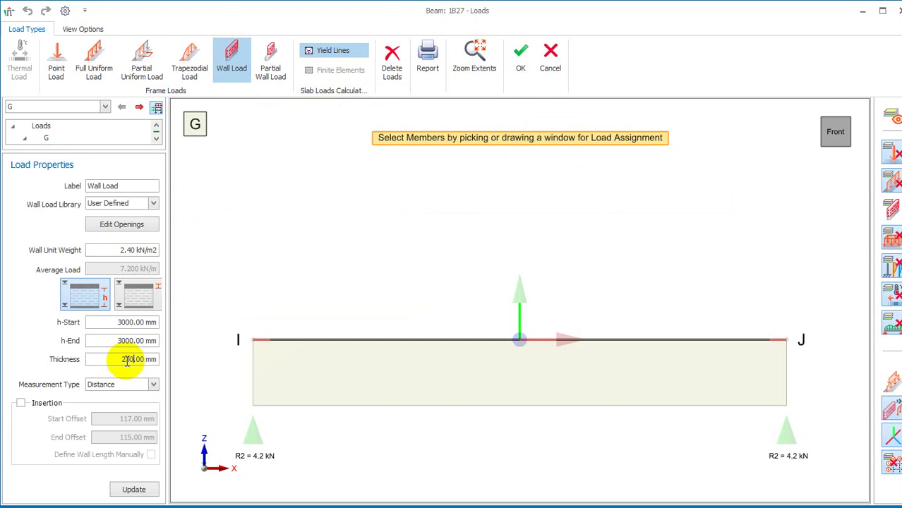
# Set the start height of the wall load to 4000 mm
pyautogui.click(125, 322)
pyautogui.doubleClick(125, 322)
pyautogui.write('4')
pyautogui.press('Return')
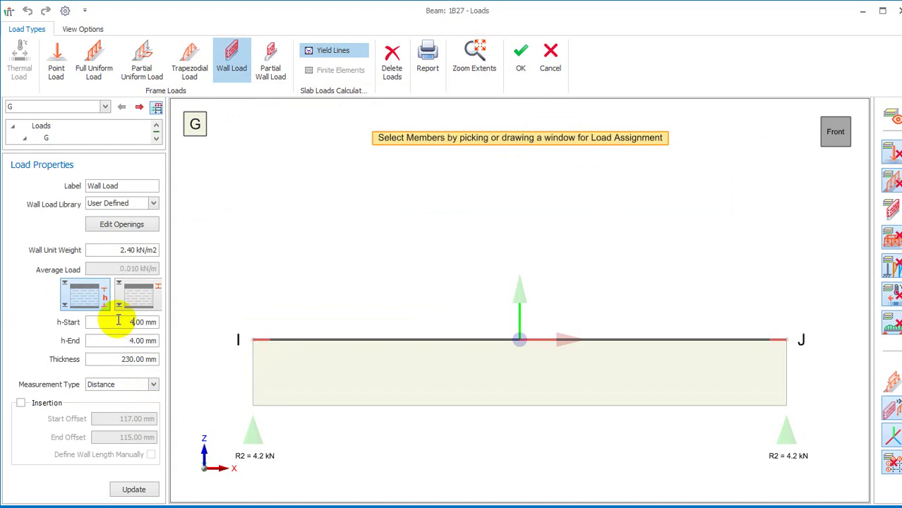
pyautogui.write('0')
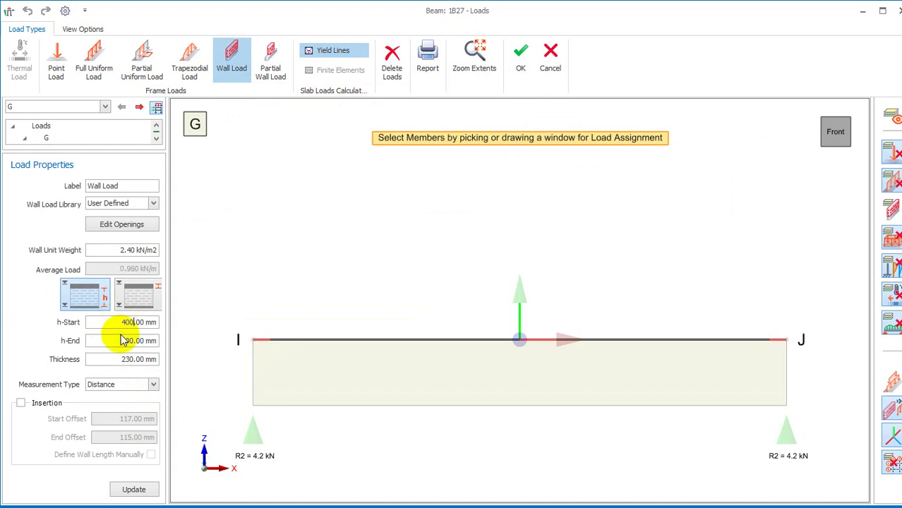
pyautogui.write('0')
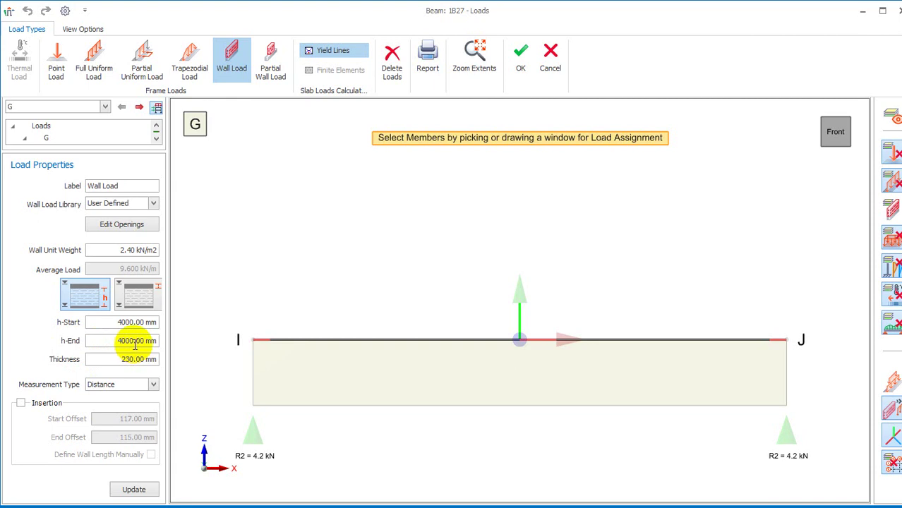
# Set the start height of the wall load to 3000 mm
pyautogui.press('BackSpace')
pyautogui.press('BackSpace')
pyautogui.press('BackSpace')
pyautogui.press('BackSpace')
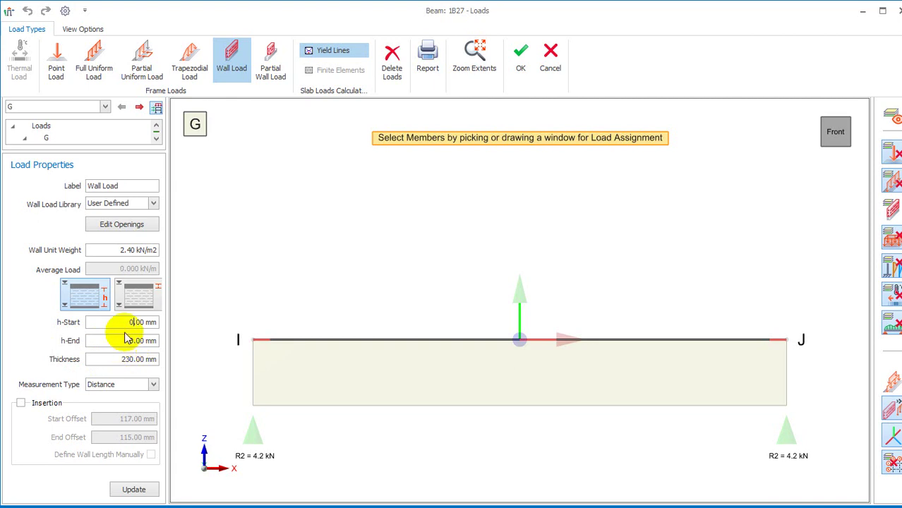
pyautogui.write('30000')
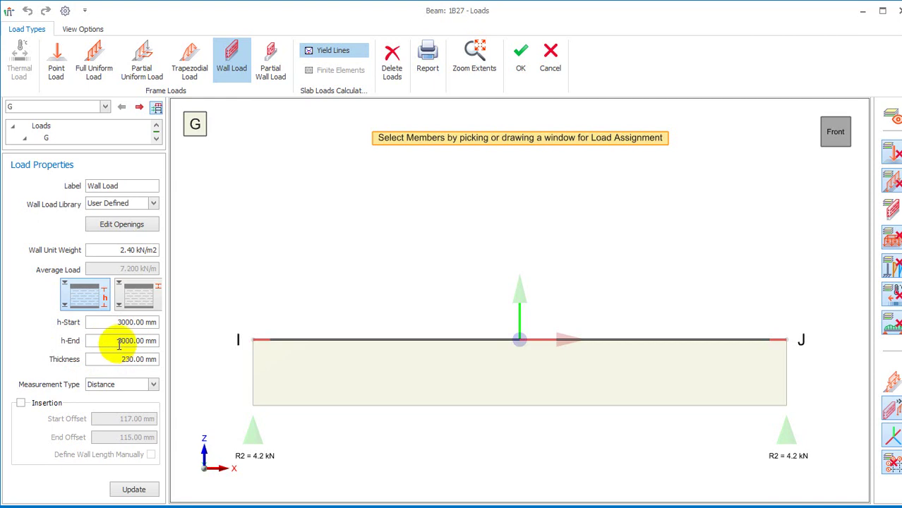
# Set the end height of the wall load to 2000 mm
pyautogui.doubleClick(120, 342)
pyautogui.write('2000')
pyautogui.click(120, 359)
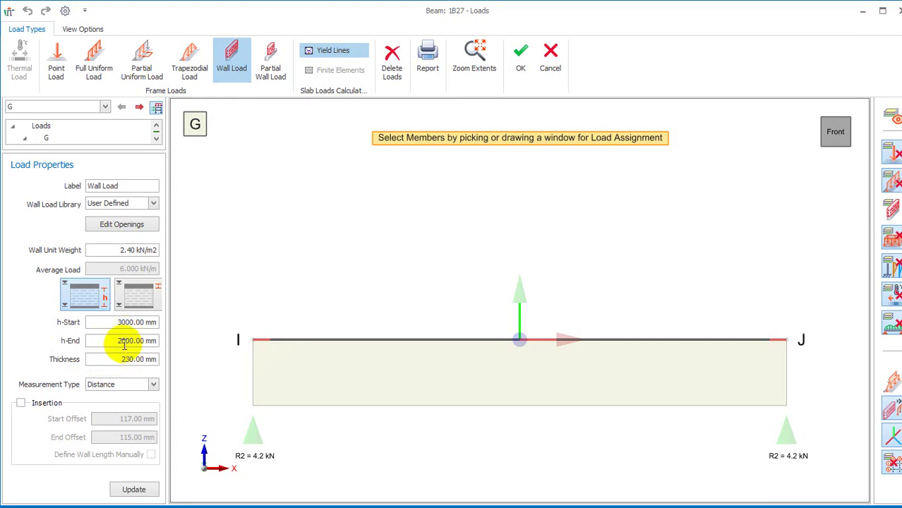
# Set the end height of the wall load to 3000 mm
pyautogui.doubleClick(126, 344)
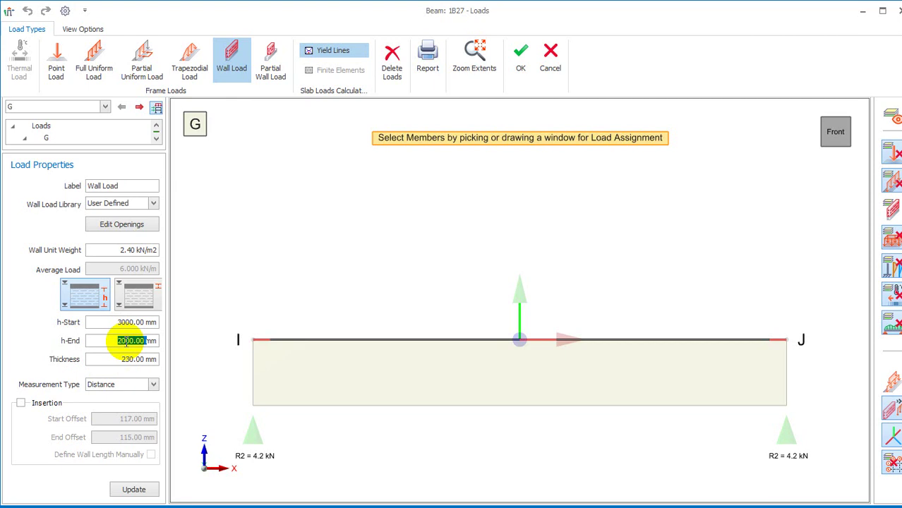
pyautogui.write('3000')
pyautogui.doubleClick(123, 323)
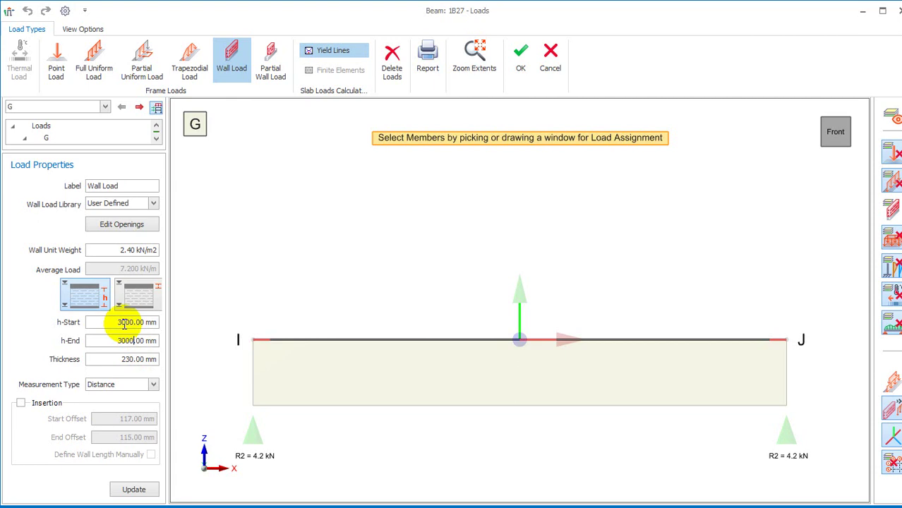
pyautogui.click(121, 323)
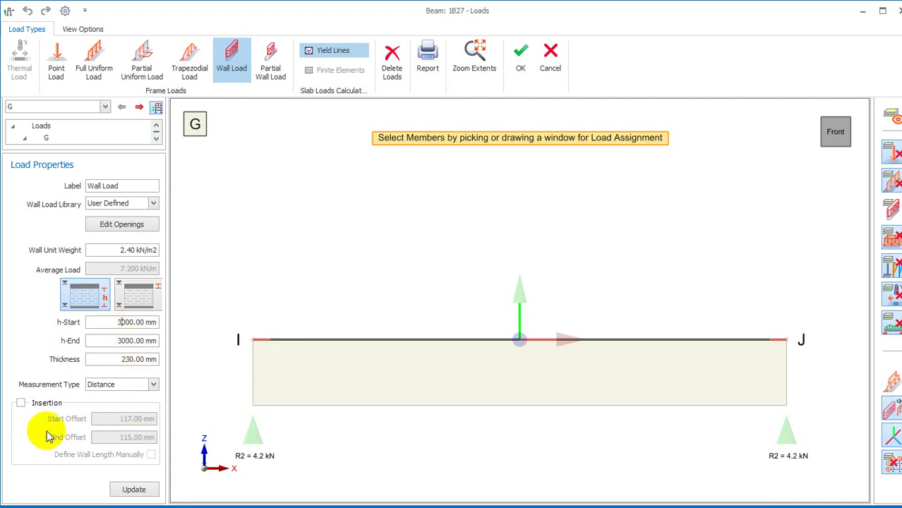
# Enable the Insertion option for the wall load and set its unit weight to 3.43 kN/m2
pyautogui.click(21, 405)
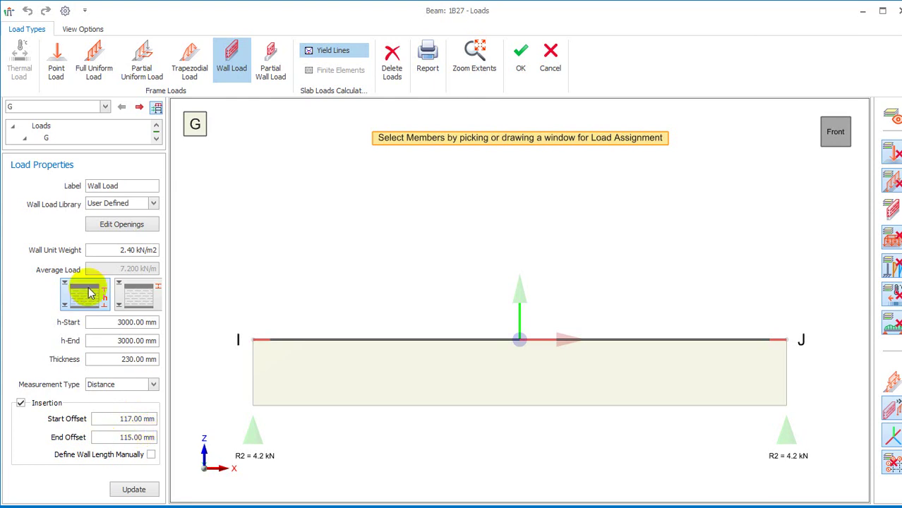
pyautogui.doubleClick(117, 250)
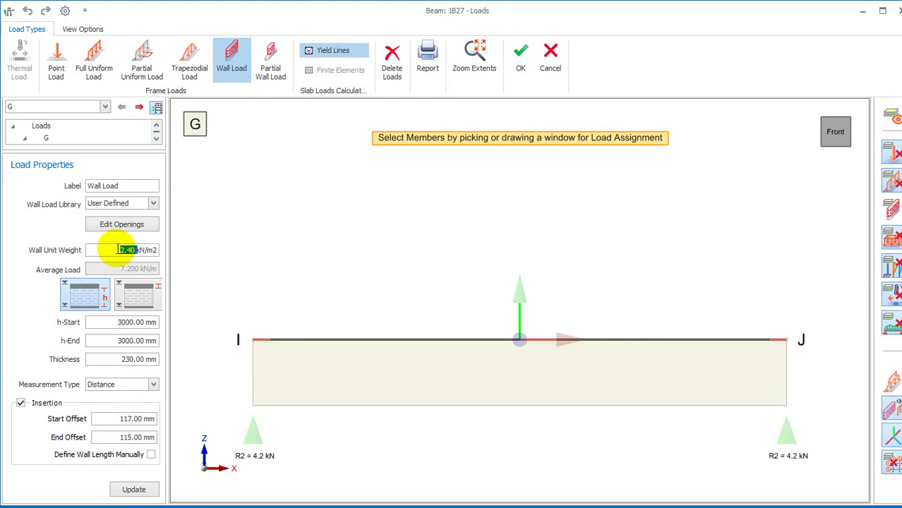
pyautogui.write('3')
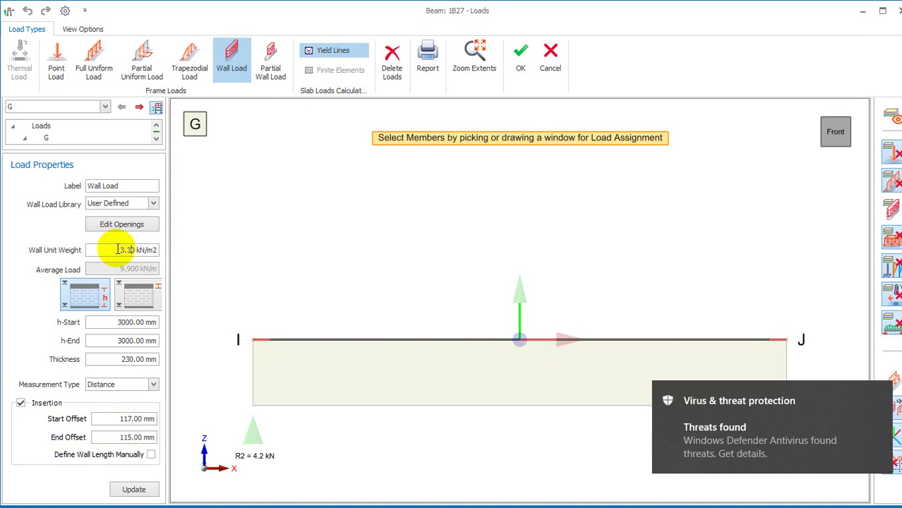
pyautogui.write('.43')
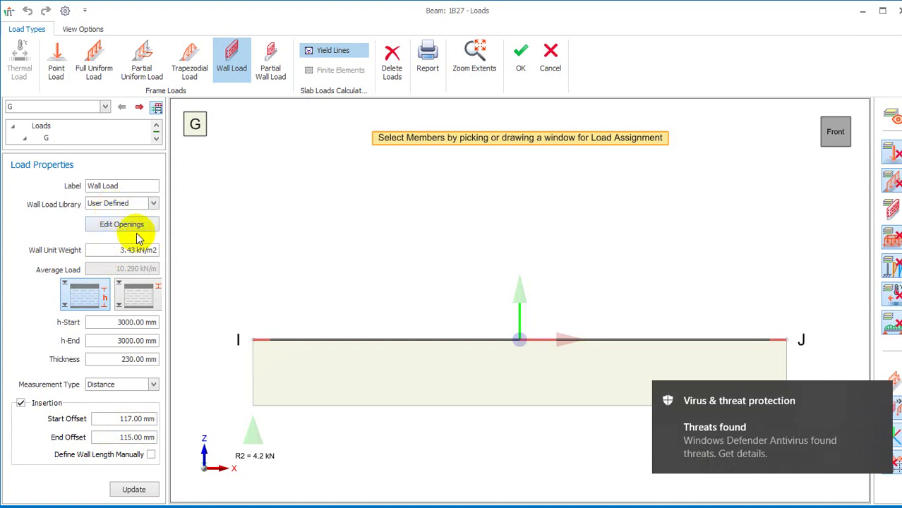
pyautogui.click(251, 315)
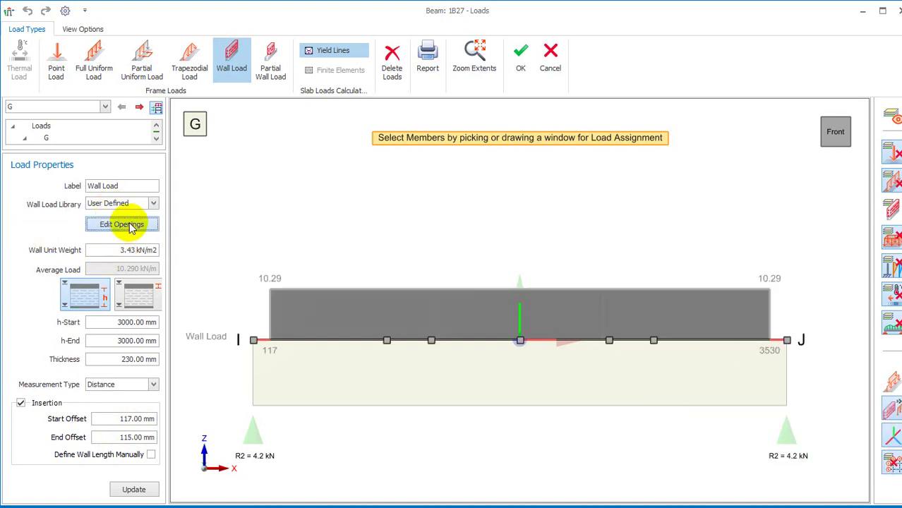
# Add an opening to the wall with a width of 1200 mm and a height of 1200 mm
pyautogui.click(122, 224)
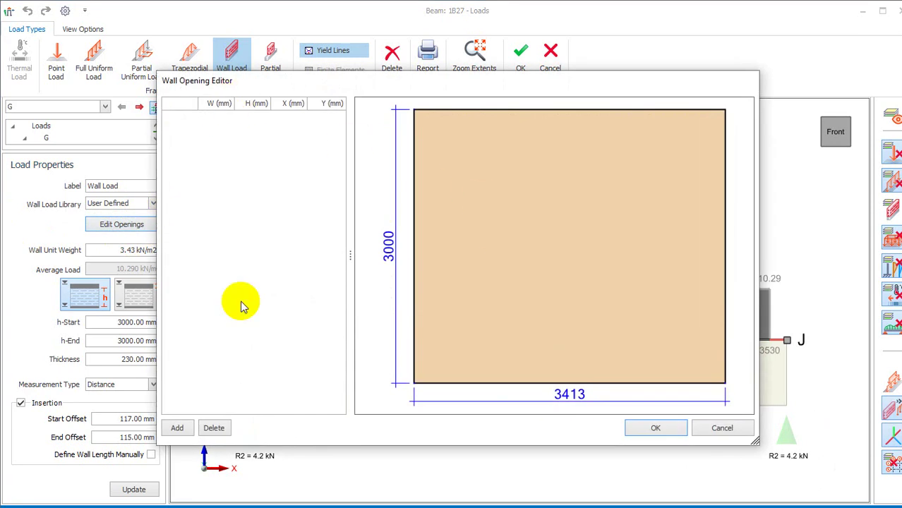
pyautogui.click(177, 426)
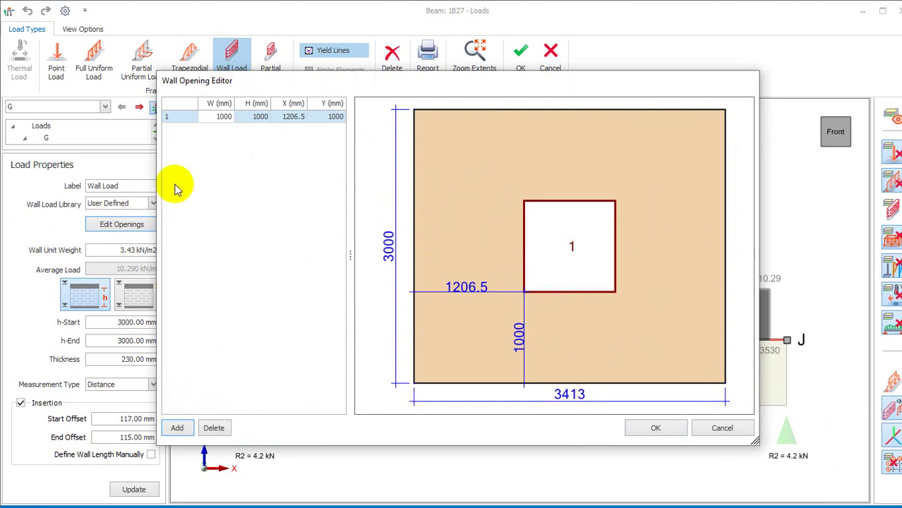
pyautogui.click(223, 117)
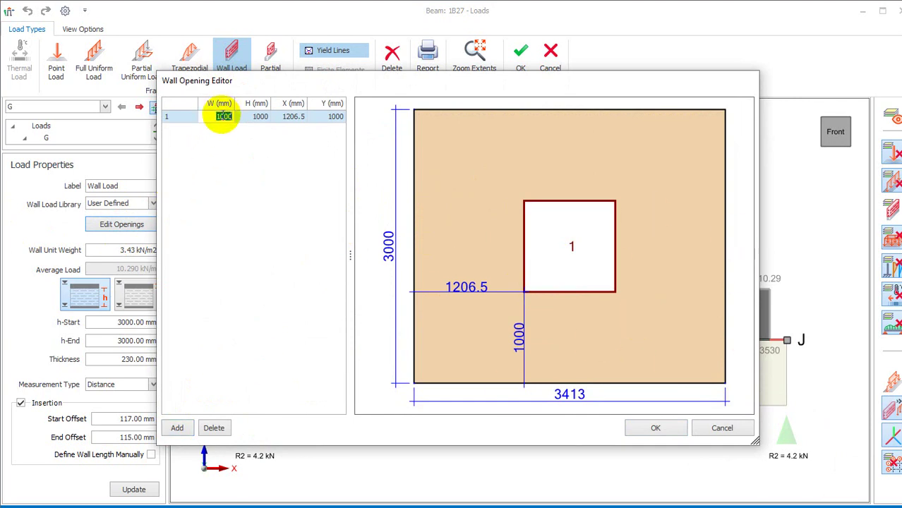
pyautogui.write('1200')
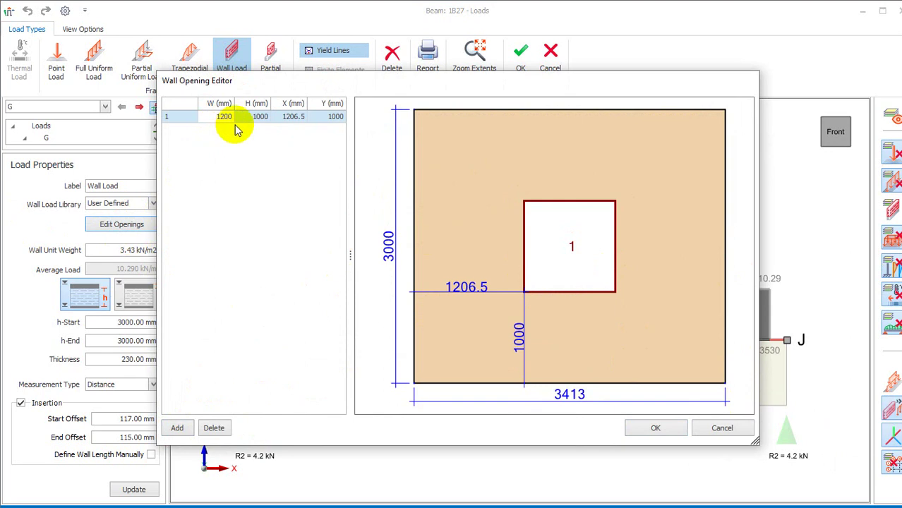
pyautogui.click(257, 117)
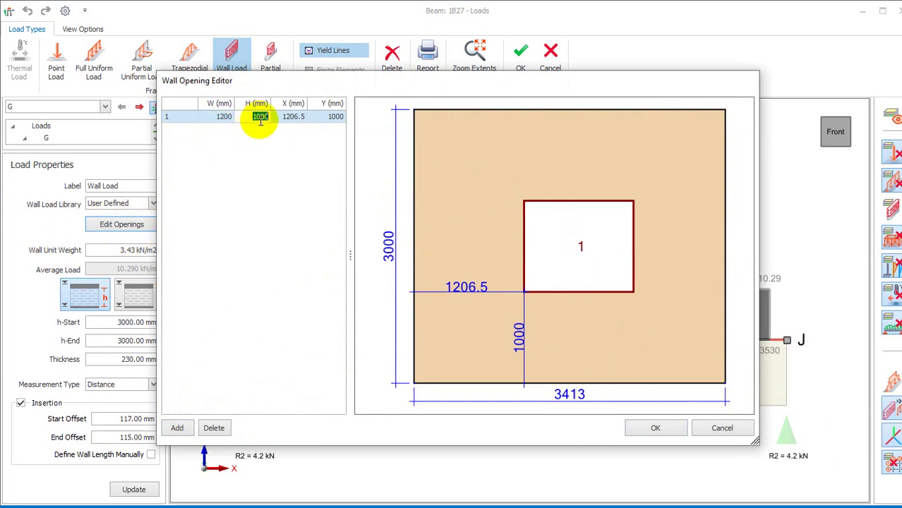
pyautogui.write('1200')
# Set the wall opening's Y offset to 900 mm
pyautogui.click(292, 117)
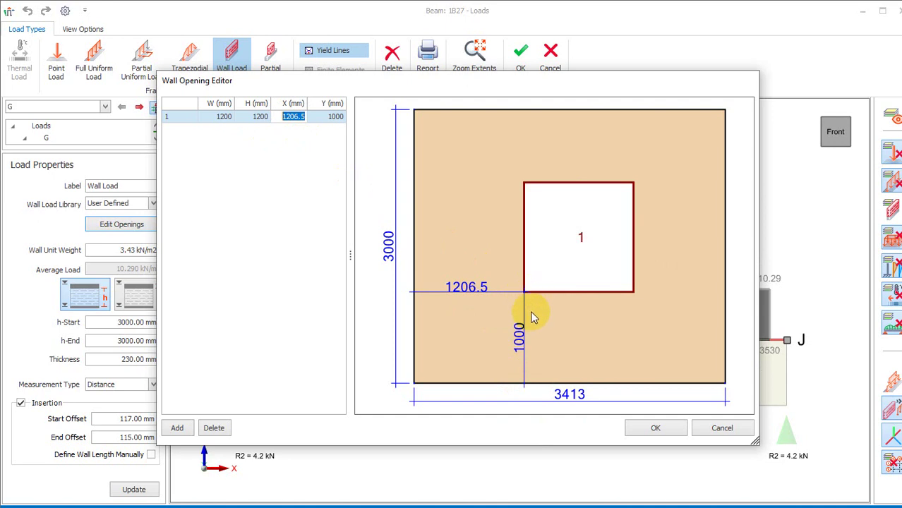
pyautogui.click(328, 117)
pyautogui.doubleClick(326, 120)
pyautogui.write('900')
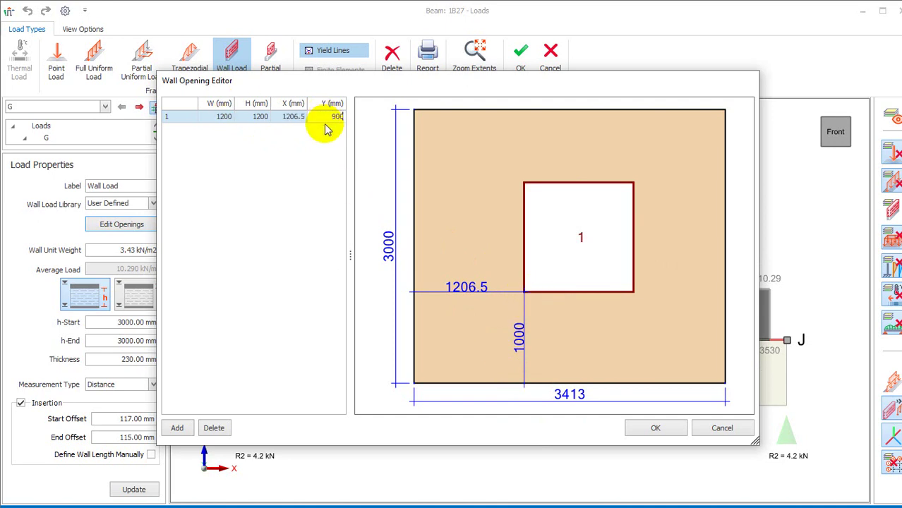
pyautogui.press('Return')
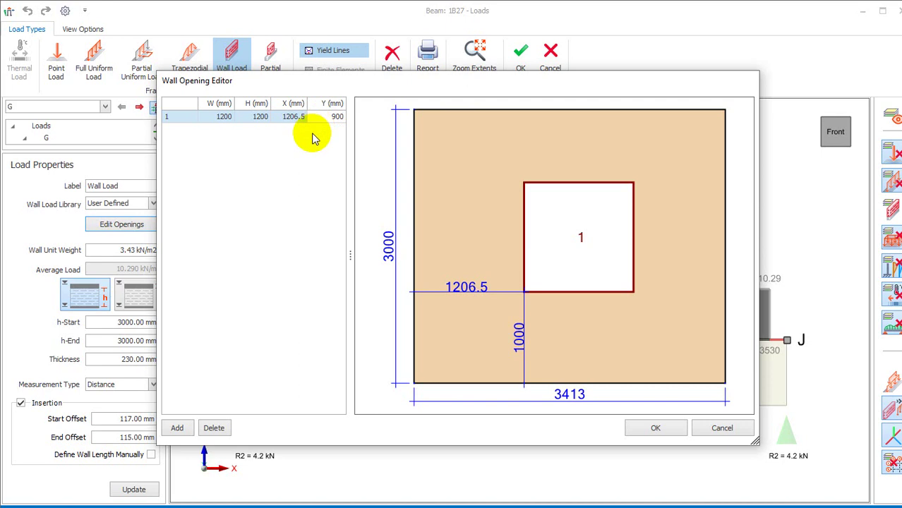
pyautogui.click(259, 116)
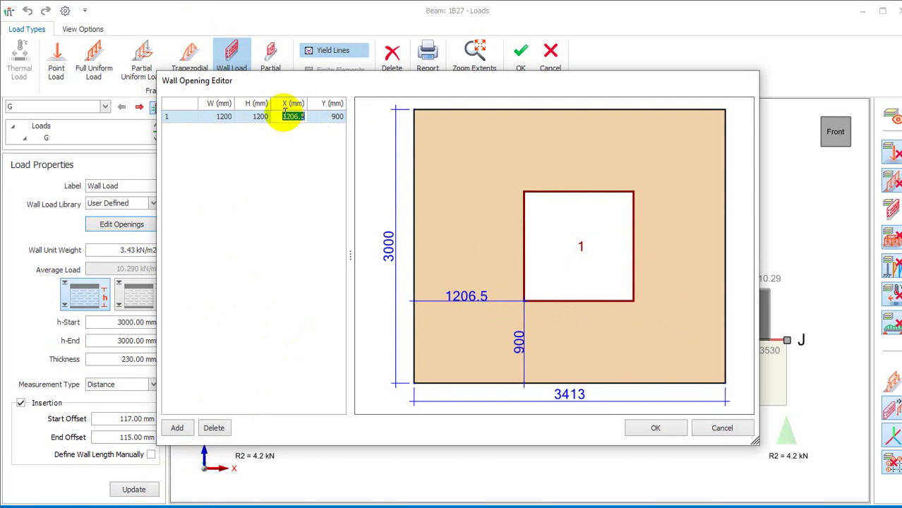
# Set the wall opening's X offset to 2000 mm, accept the opening, and assign the wall load to the beam
pyautogui.write('000')
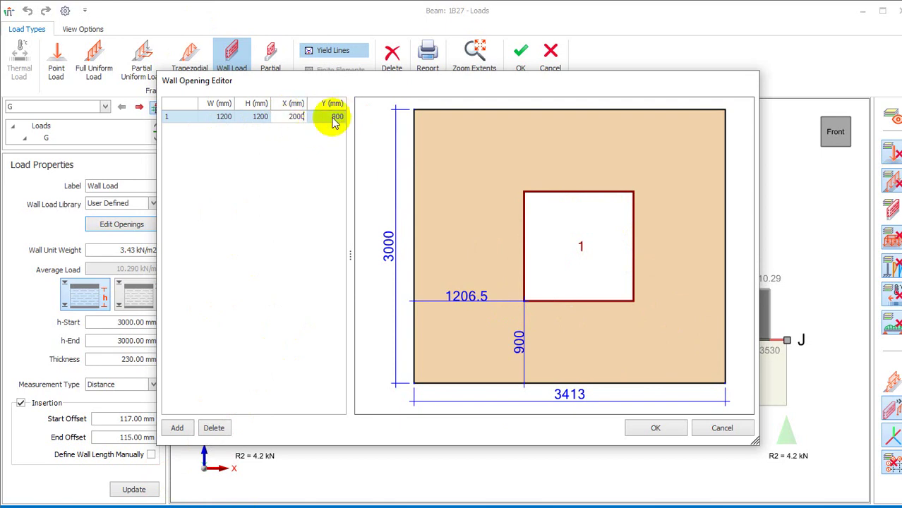
pyautogui.click(334, 118)
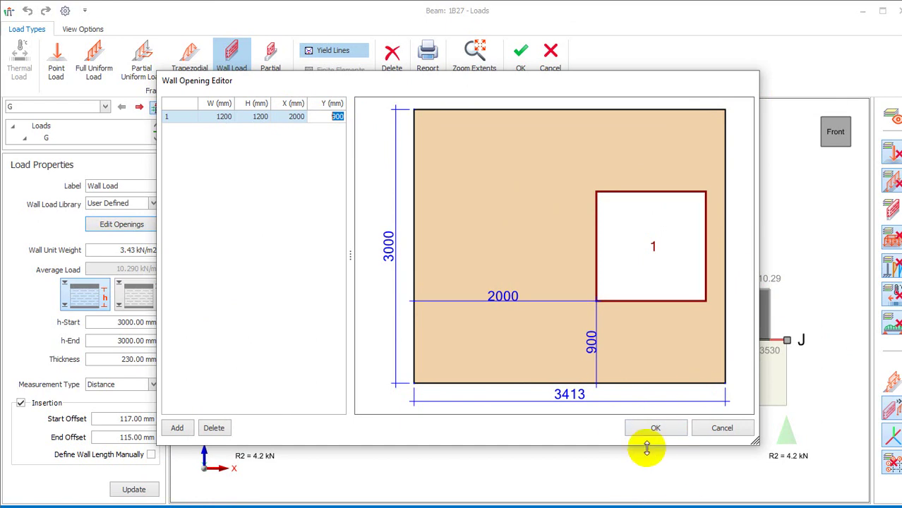
pyautogui.click(656, 429)
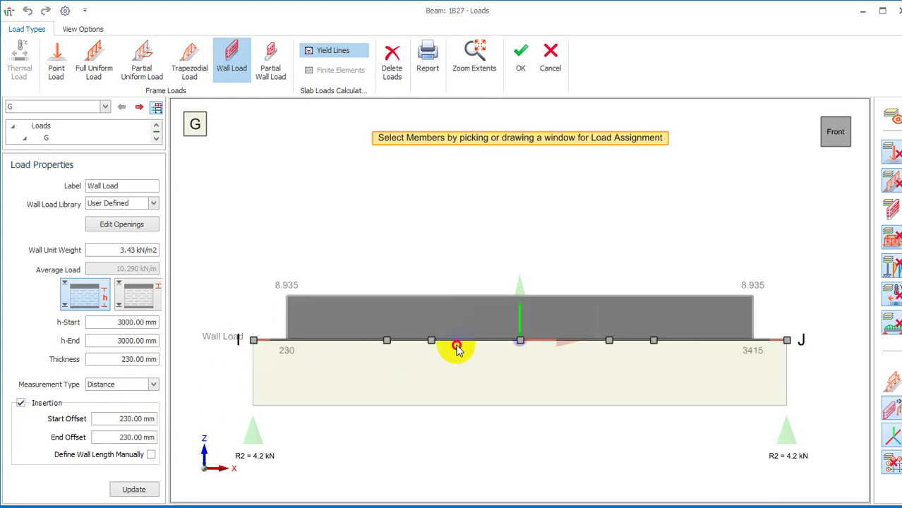
pyautogui.click(456, 349)
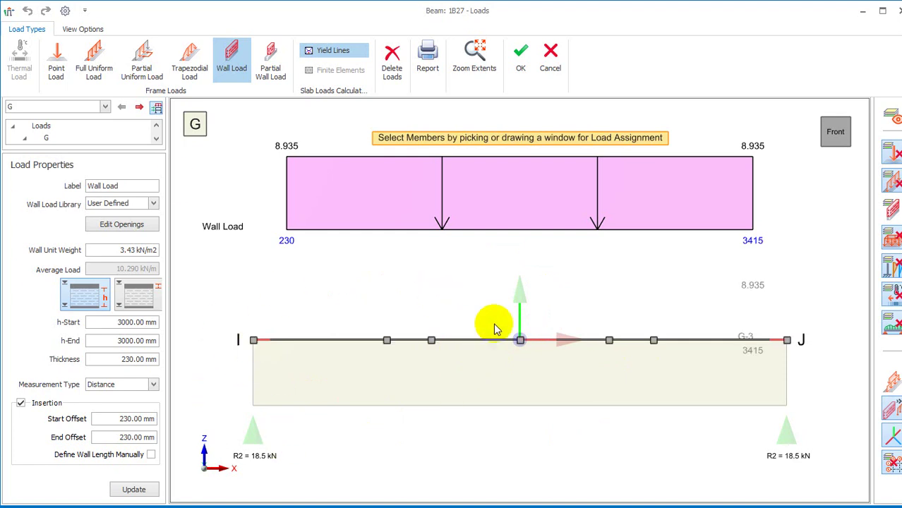
pyautogui.scroll(-3, 457, 377)
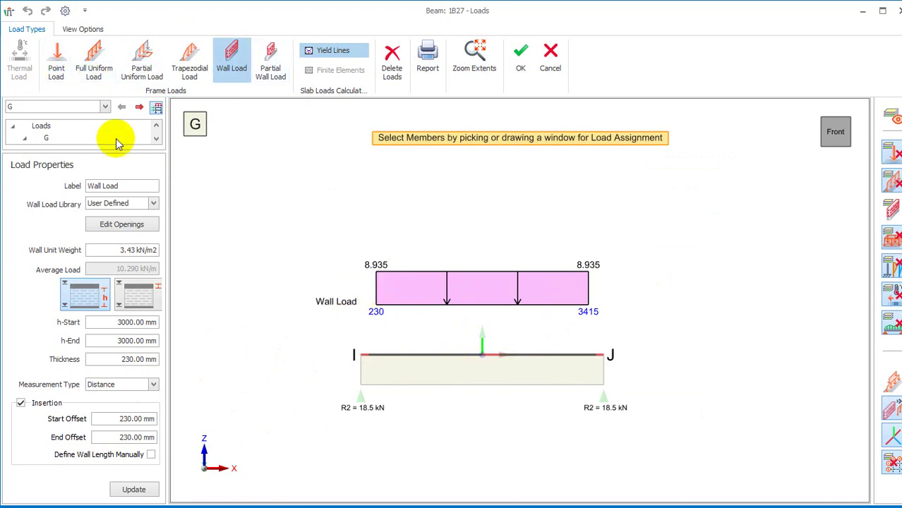
pyautogui.click(554, 56)
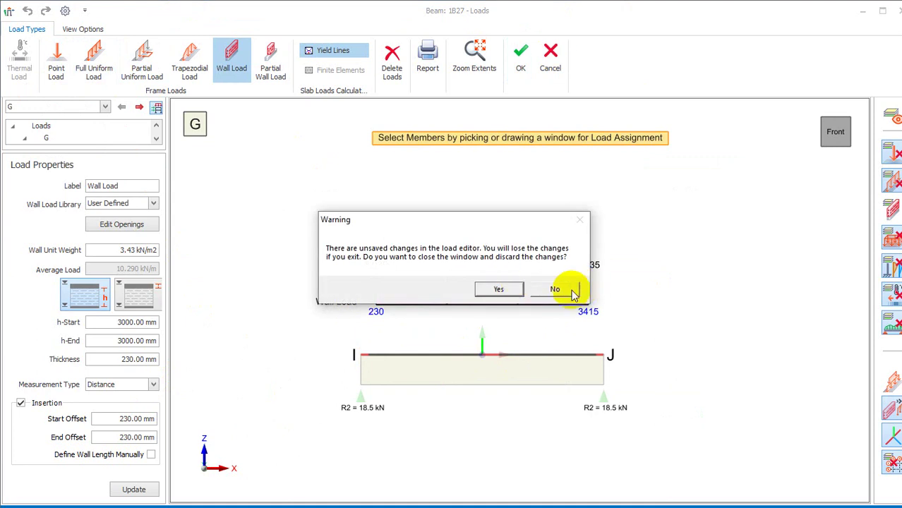
pyautogui.click(557, 291)
pyautogui.click(439, 355)
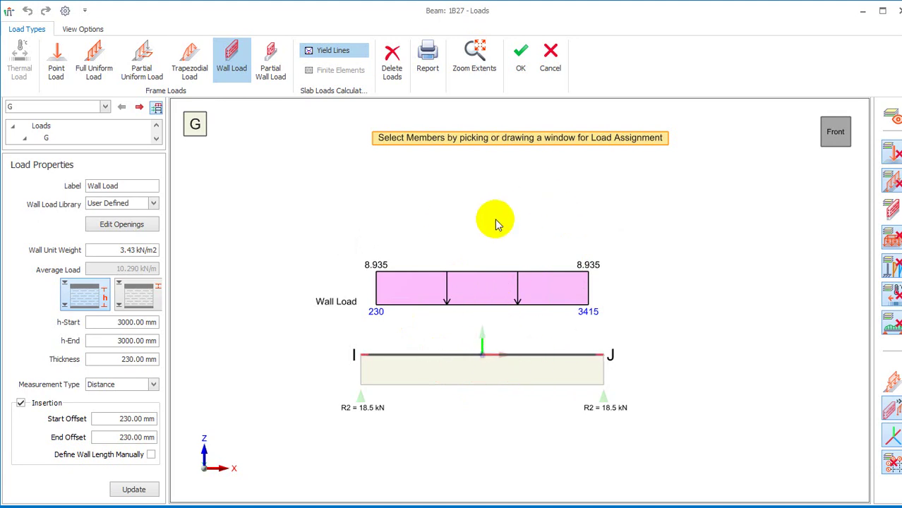
pyautogui.click(550, 59)
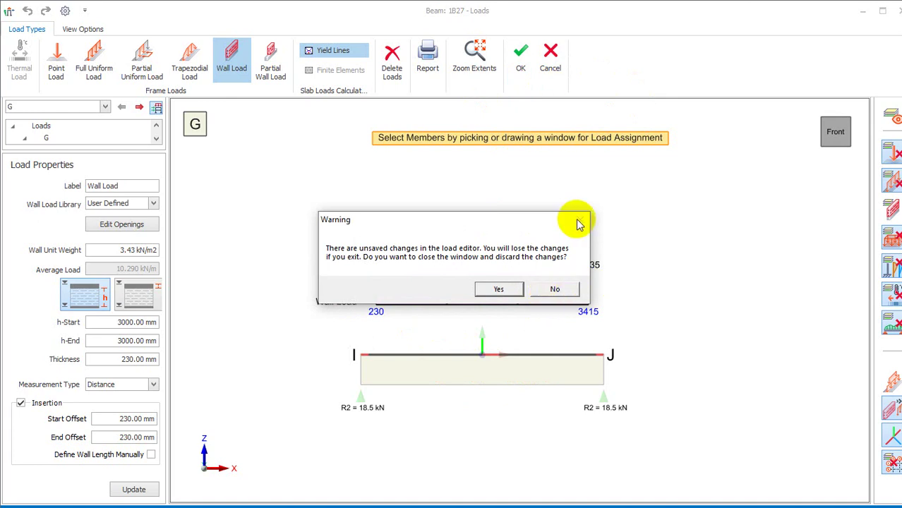
pyautogui.click(561, 288)
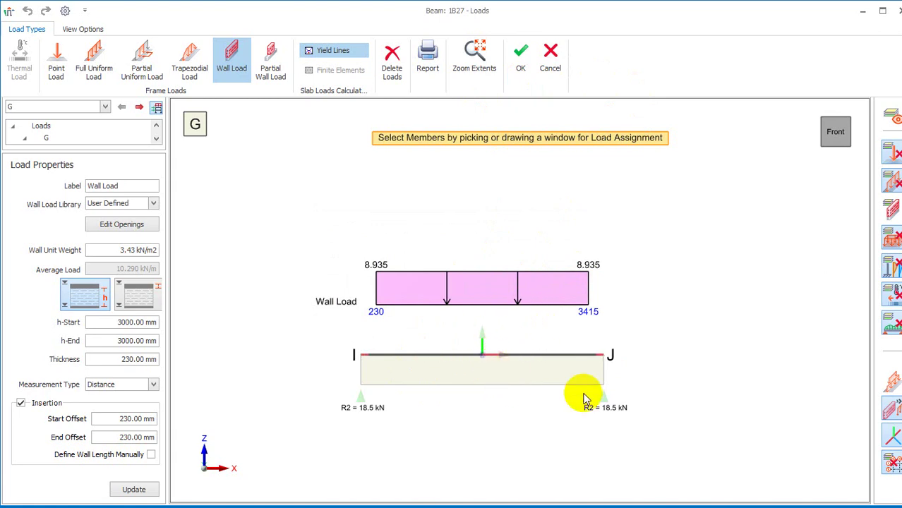
pyautogui.click(548, 53)
pyautogui.click(608, 288)
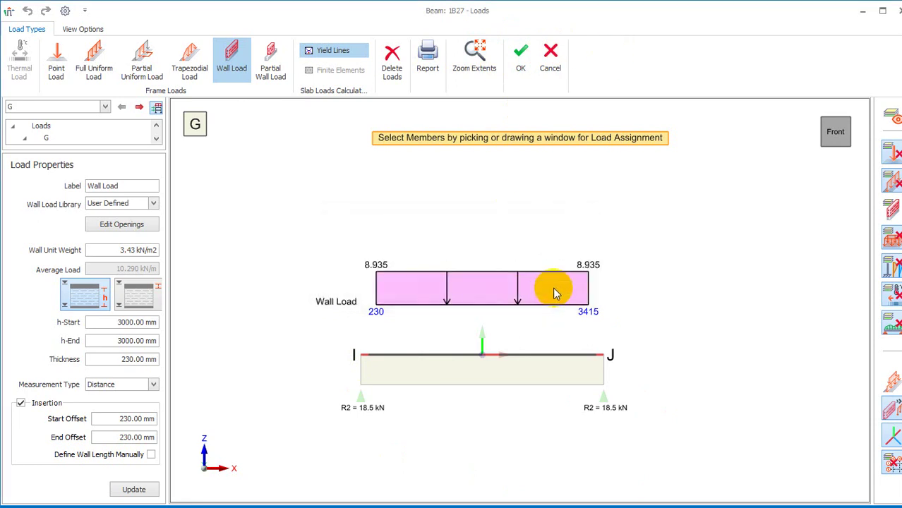
pyautogui.click(548, 53)
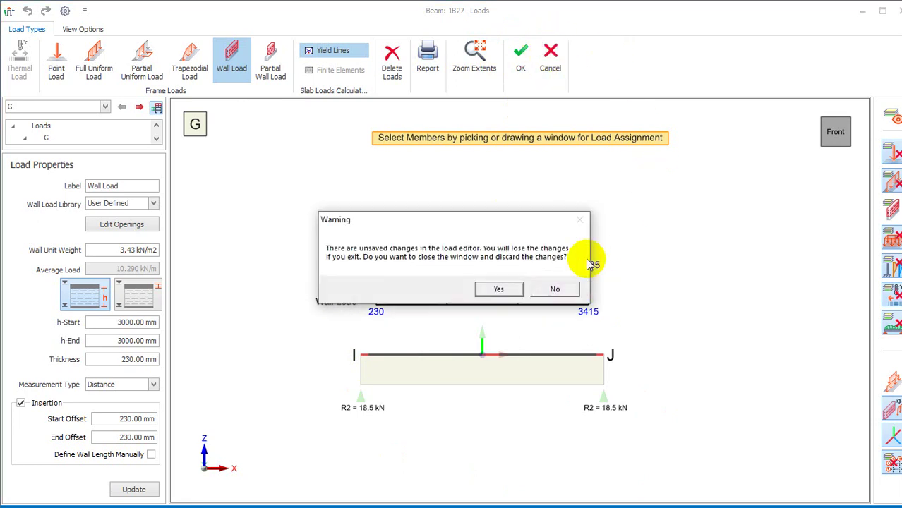
pyautogui.click(554, 290)
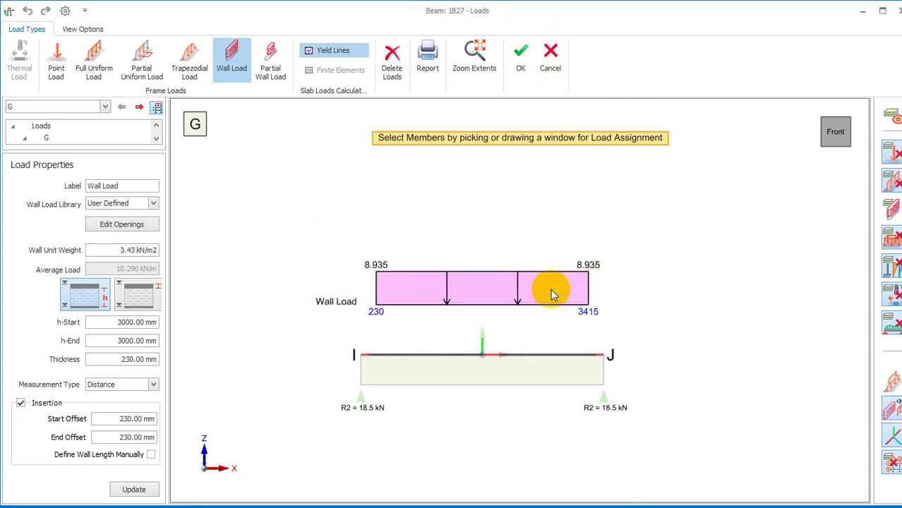
# Close the beam load editor and discard its unsaved changes
pyautogui.click(548, 56)
pyautogui.click(494, 288)
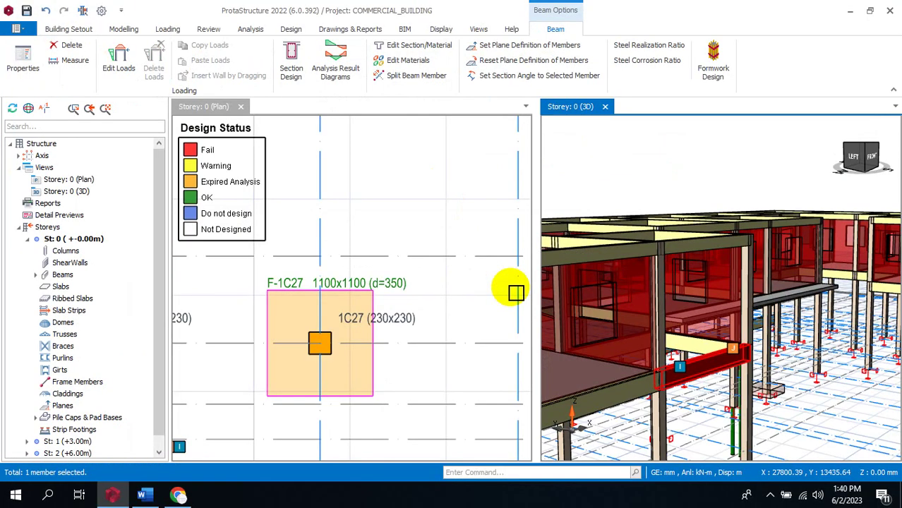
# Examine the selected ground-floor beam and the surrounding wall loads and openings in the 3D model, and clear the selection
pyautogui.moveTo(739, 346); pyautogui.dragTo(799, 388, button='middle')
pyautogui.scroll(5, 800, 388)
pyautogui.moveTo(710, 403); pyautogui.dragTo(635, 328, button='middle')
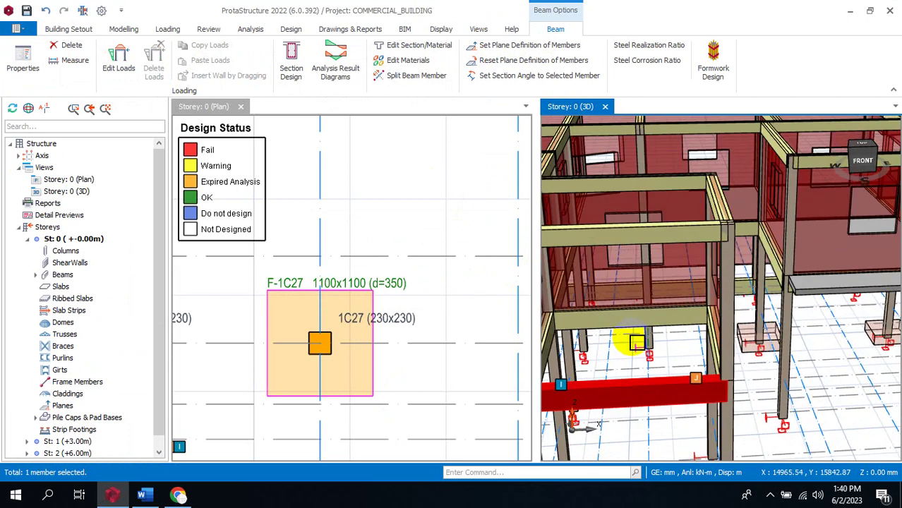
pyautogui.scroll(-2, 778, 321)
pyautogui.click(628, 374)
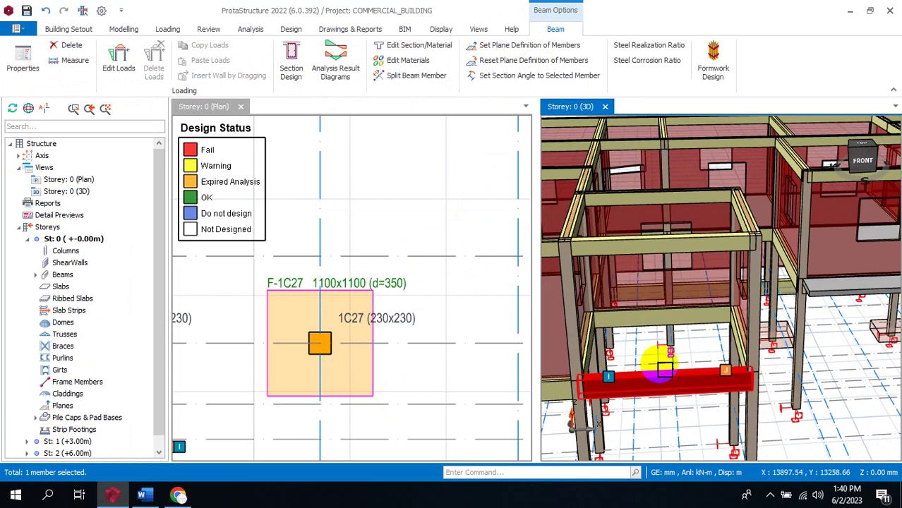
pyautogui.moveTo(653, 367); pyautogui.dragTo(737, 321, button='middle')
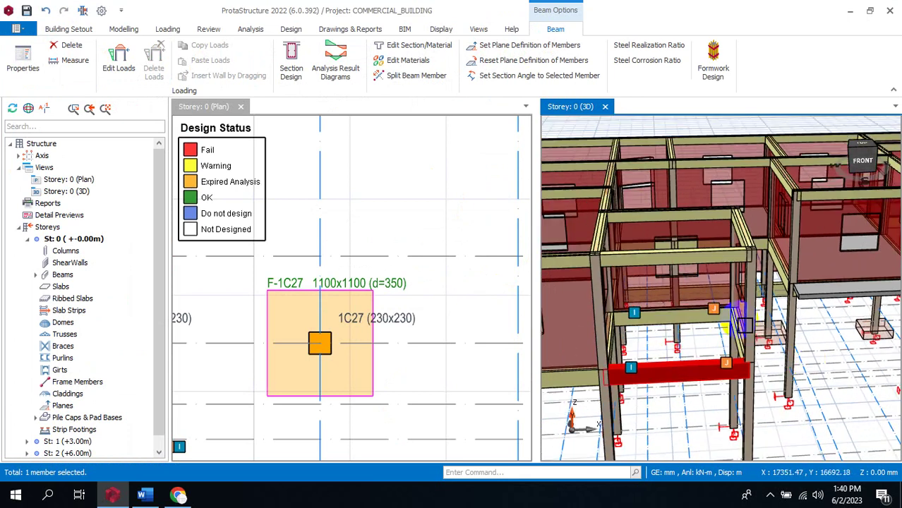
pyautogui.scroll(-3, 811, 361)
pyautogui.scroll(3, 762, 303)
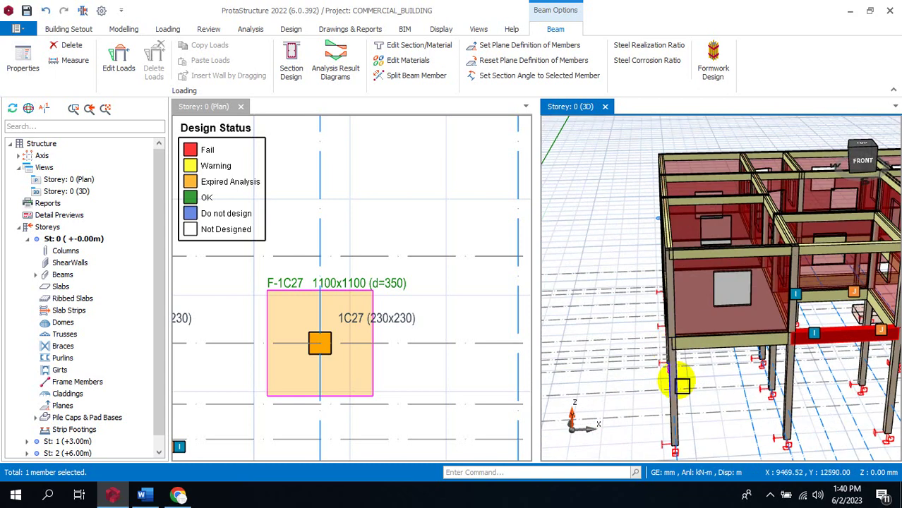
pyautogui.click(741, 375)
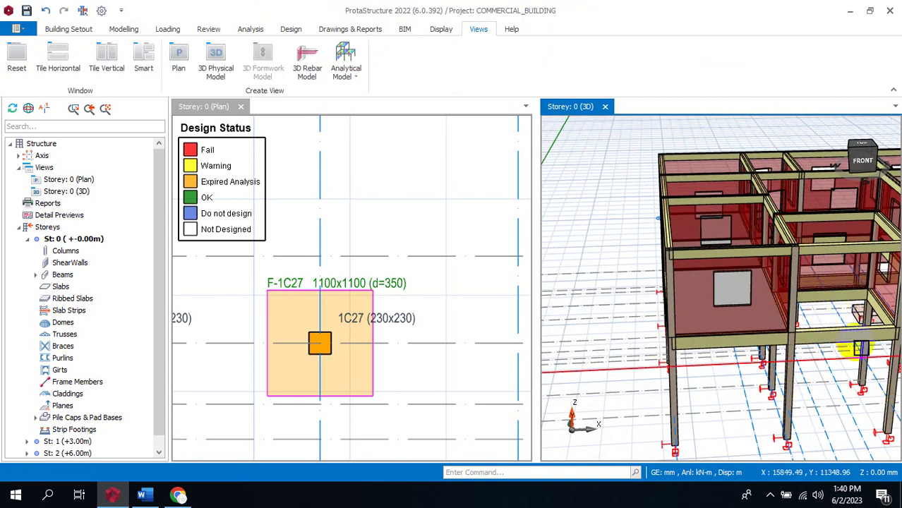
pyautogui.moveTo(703, 396); pyautogui.dragTo(640, 389, button='middle')
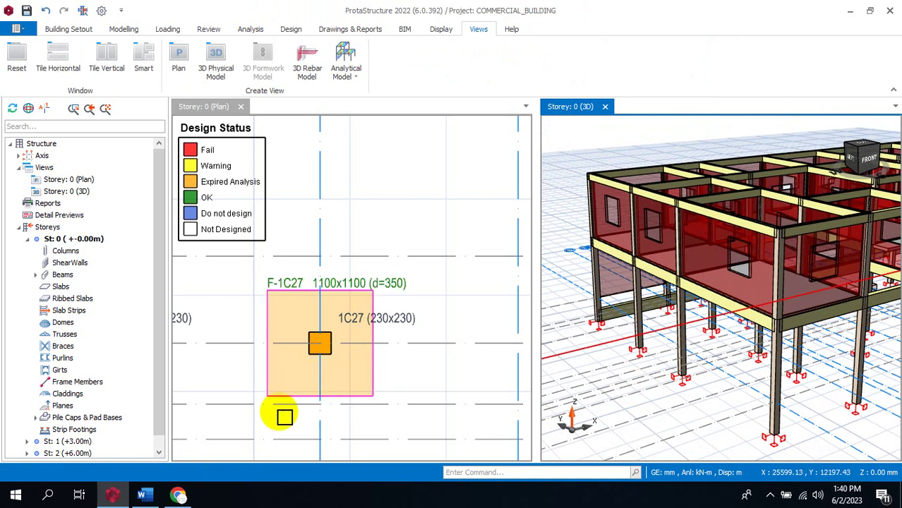
# Go to the desktop, try to run AutoCAD LT 2023 as administrator, and return to ProtaStructure
pyautogui.click(852, 11)
pyautogui.click(827, 10)
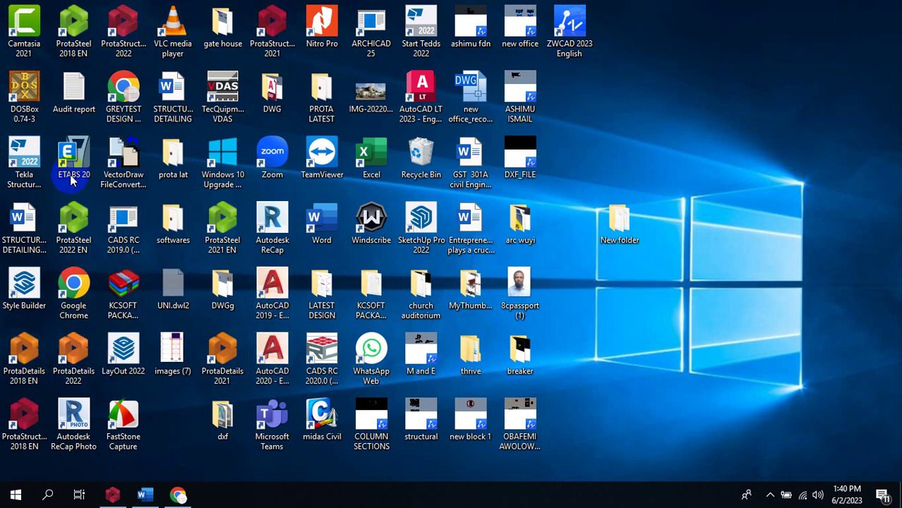
pyautogui.rightClick(421, 100)
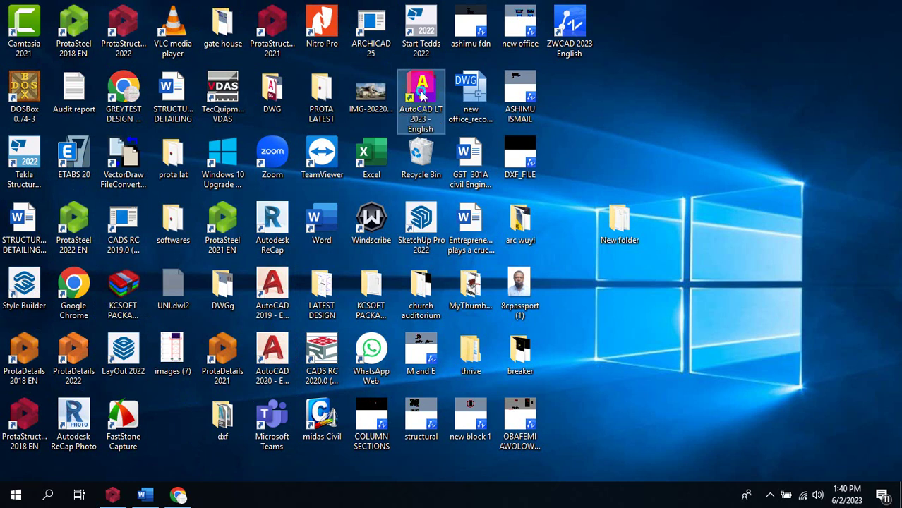
pyautogui.click(498, 202)
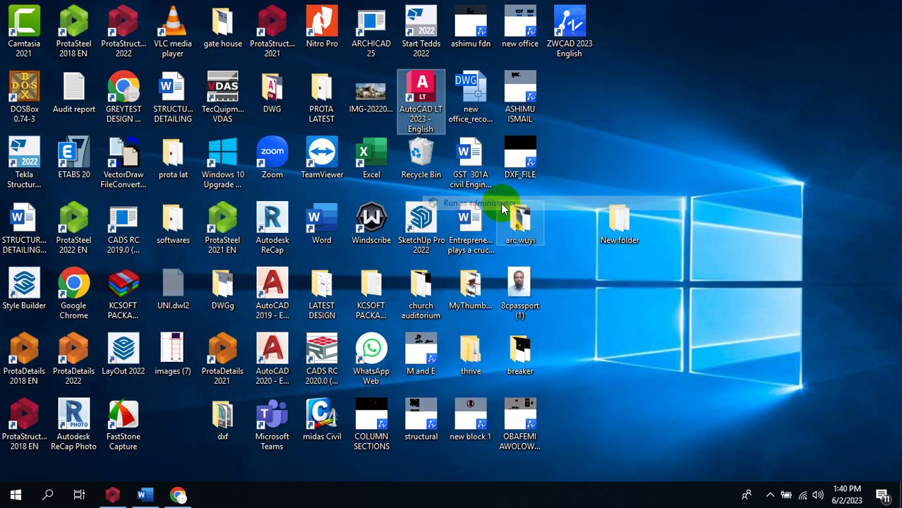
pyautogui.click(113, 496)
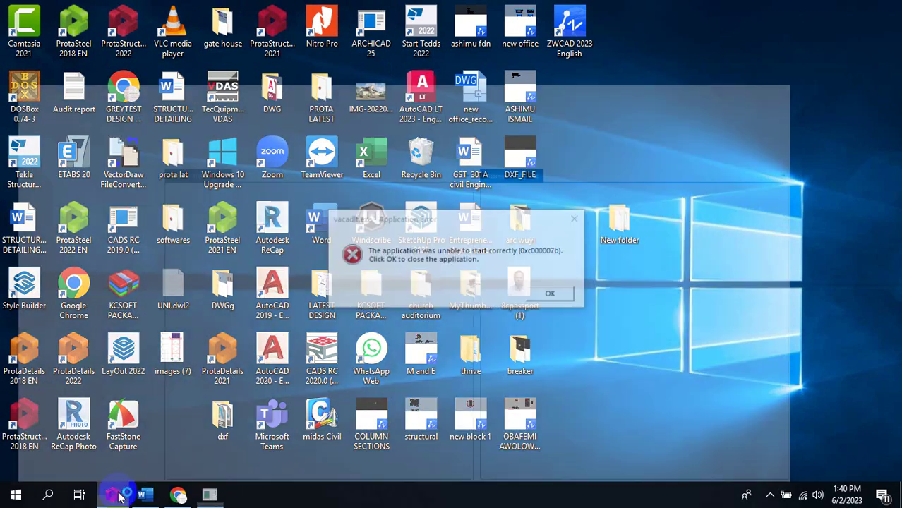
pyautogui.click(555, 296)
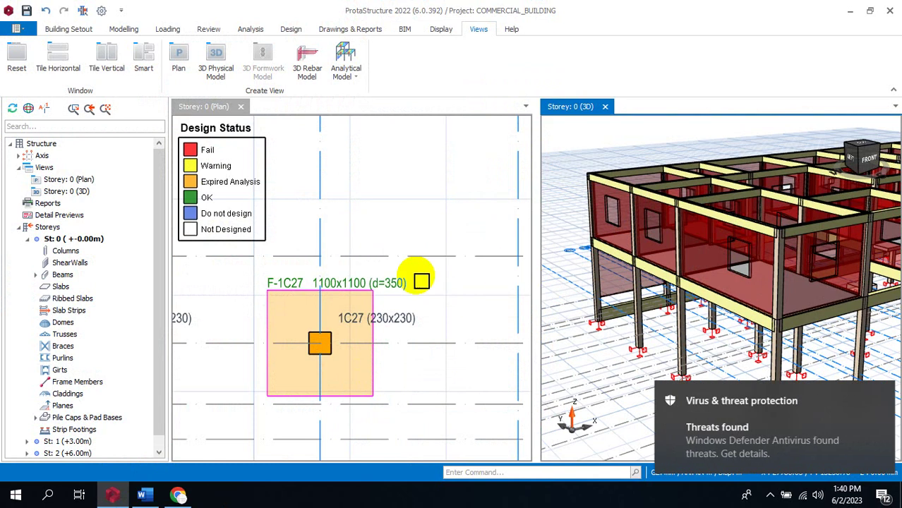
# Try again to launch AutoCAD LT 2023 from the desktop, this time without administrator rights
pyautogui.click(852, 12)
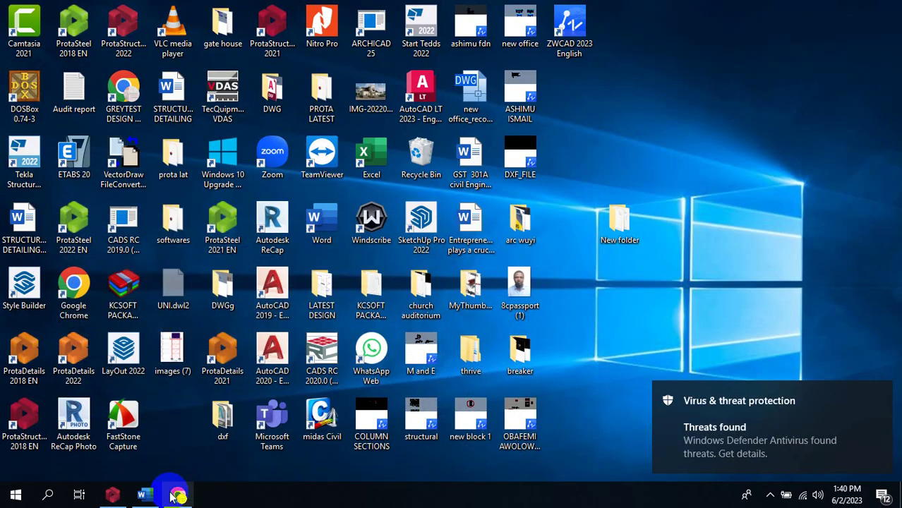
pyautogui.doubleClick(427, 92)
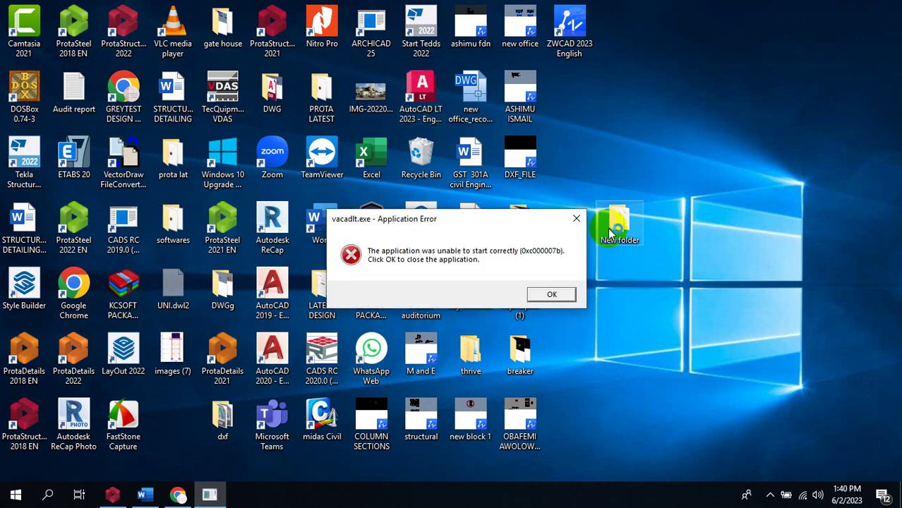
pyautogui.click(575, 221)
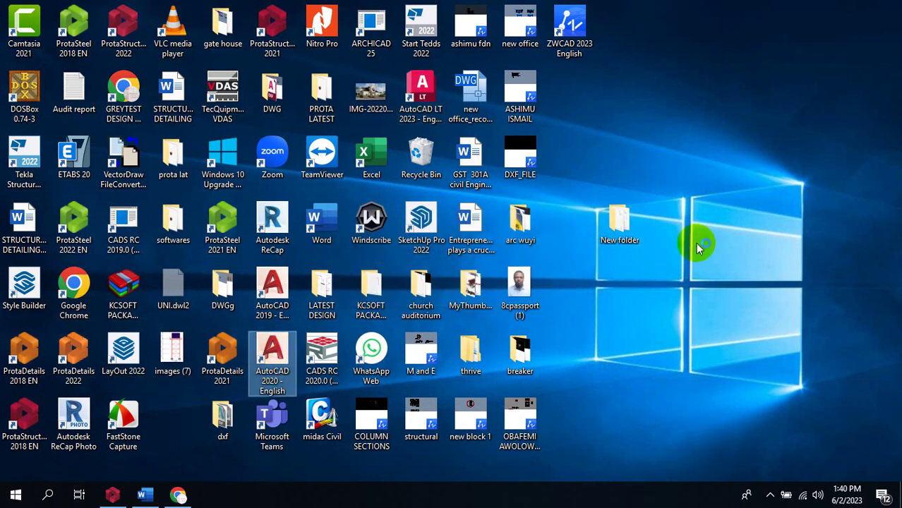
pyautogui.rightClick(695, 157)
pyautogui.click(727, 191)
pyautogui.rightClick(695, 139)
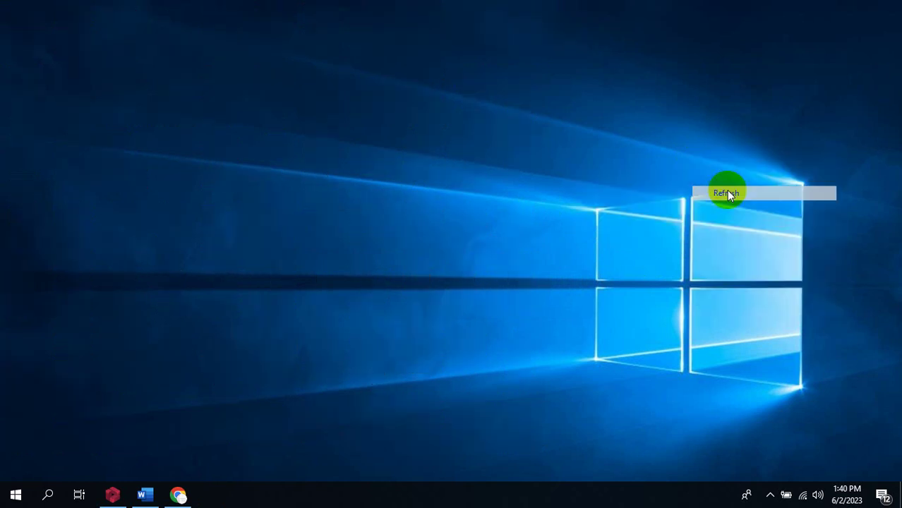
pyautogui.click(730, 178)
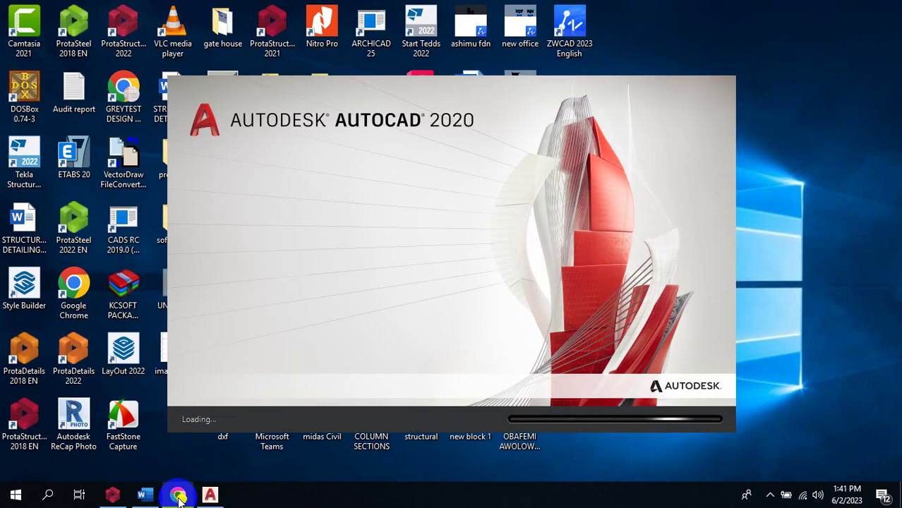
# Switch back to ProtaStructure and examine the wall panels and window openings on the perimeter beams in the 3D model
pyautogui.click(112, 494)
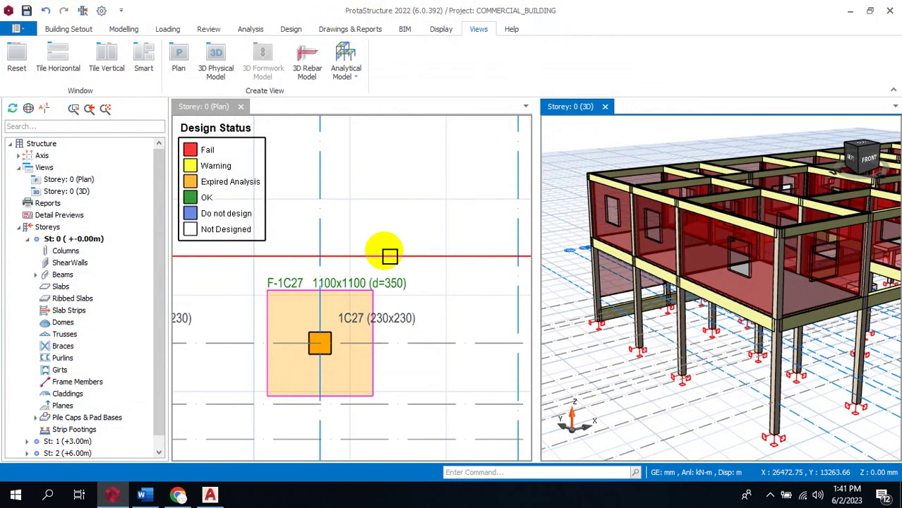
pyautogui.scroll(-5, 604, 312)
pyautogui.scroll(3, 718, 282)
pyautogui.moveTo(715, 393); pyautogui.dragTo(708, 302, button='middle')
pyautogui.click(709, 324)
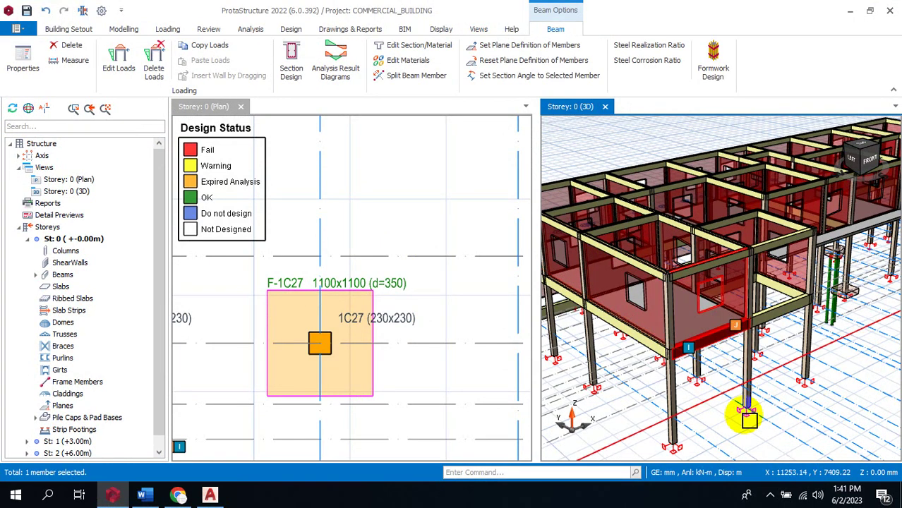
pyautogui.press('Escape')
pyautogui.moveTo(731, 437); pyautogui.dragTo(688, 436, button='middle')
pyautogui.moveTo(638, 366); pyautogui.dragTo(699, 418, button='middle')
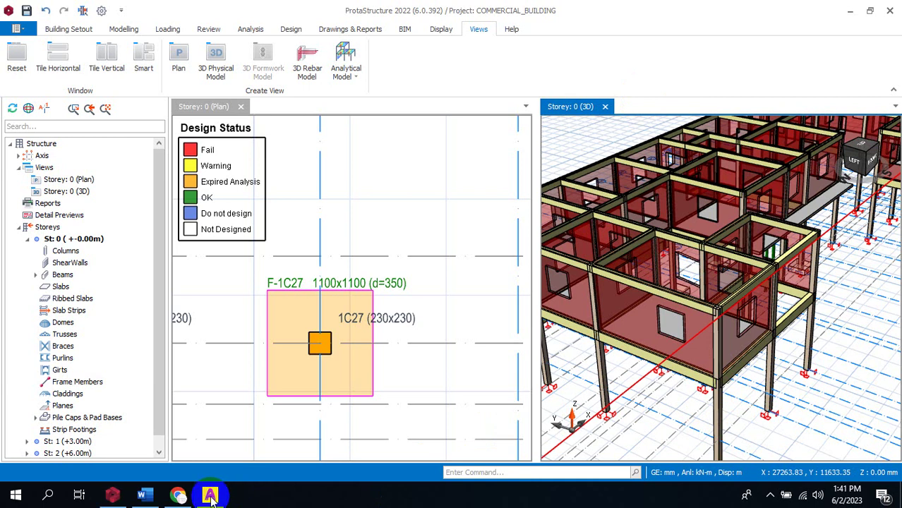
# Switch to AutoCAD 2020 and dismiss the exception message
pyautogui.moveTo(209, 495)
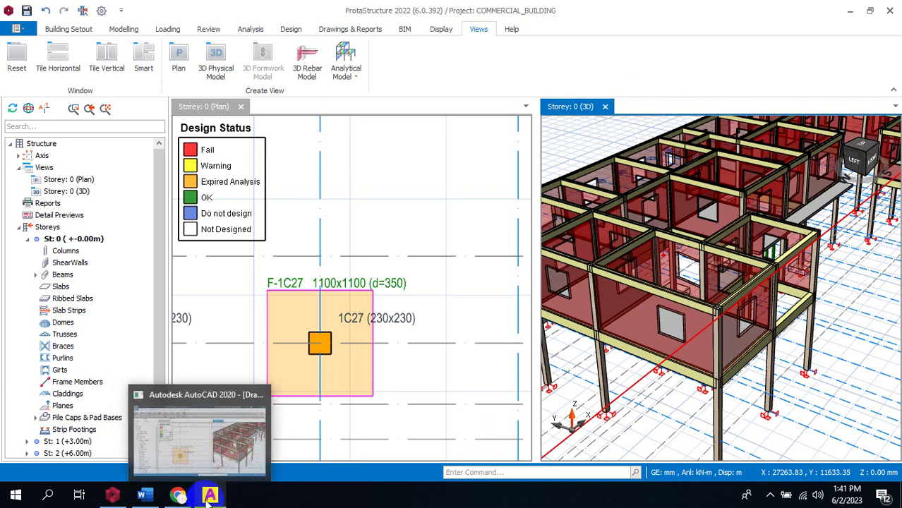
pyautogui.click(210, 430)
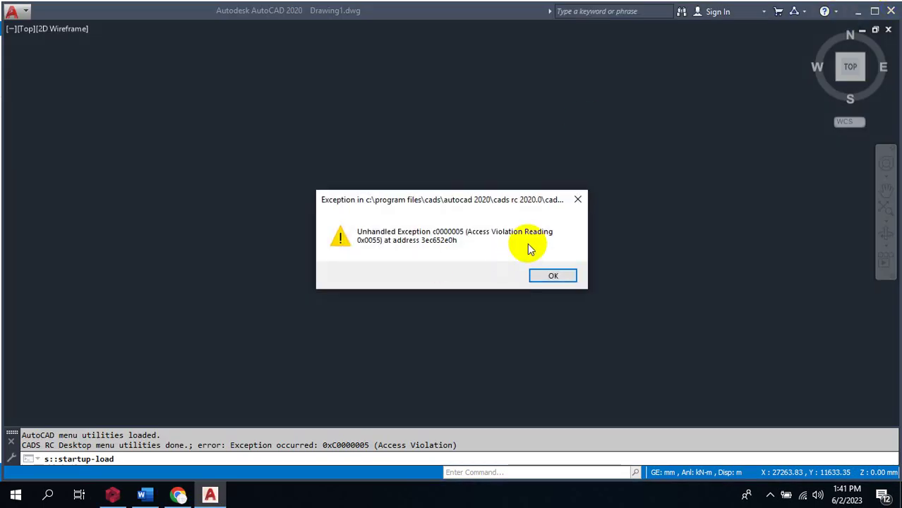
pyautogui.click(552, 276)
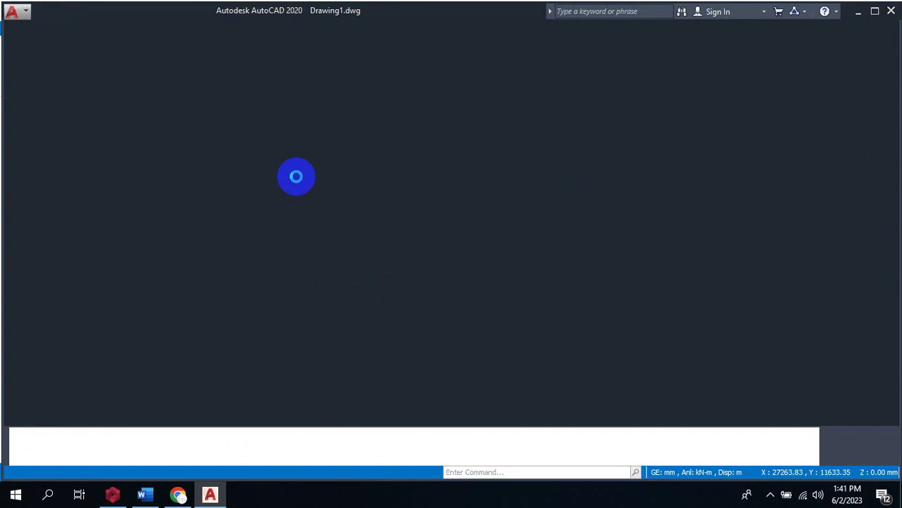
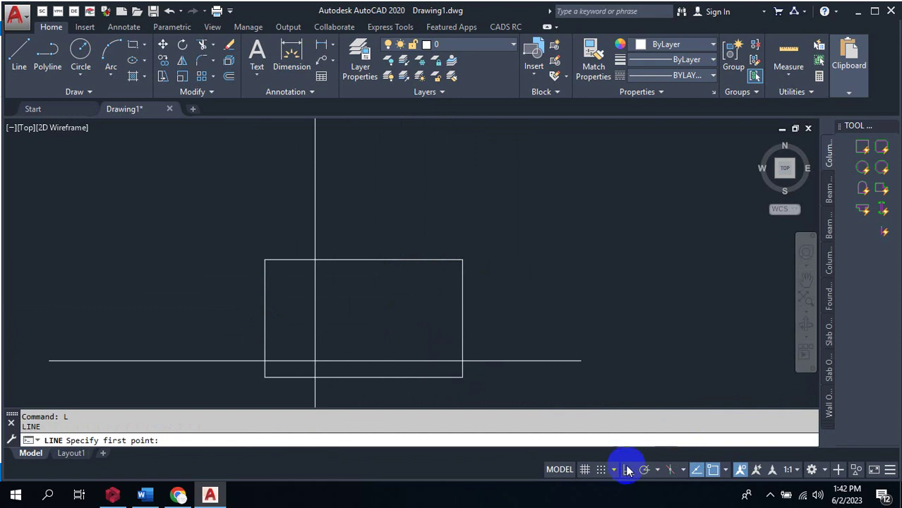
# Enable more object snap modes in the drafting settings, including Midpoint and Geometric Center, while keeping the line command running
pyautogui.click(656, 471)
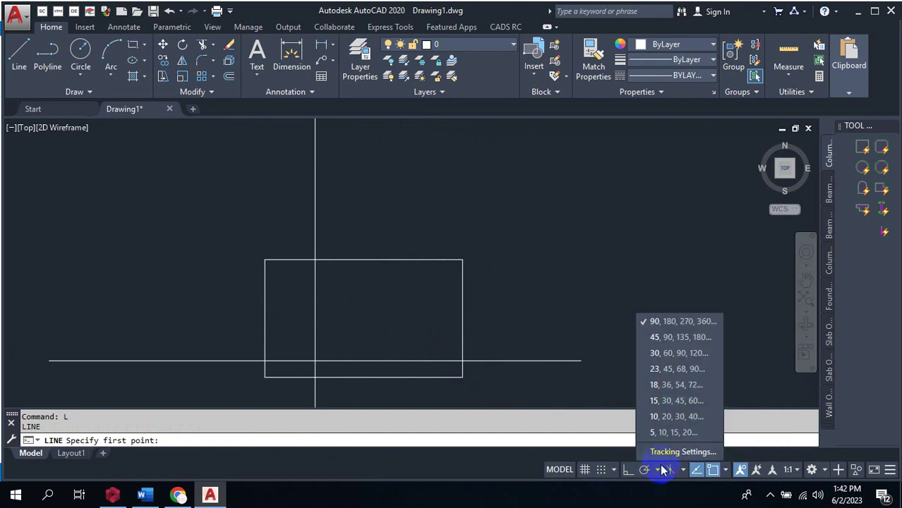
pyautogui.click(664, 455)
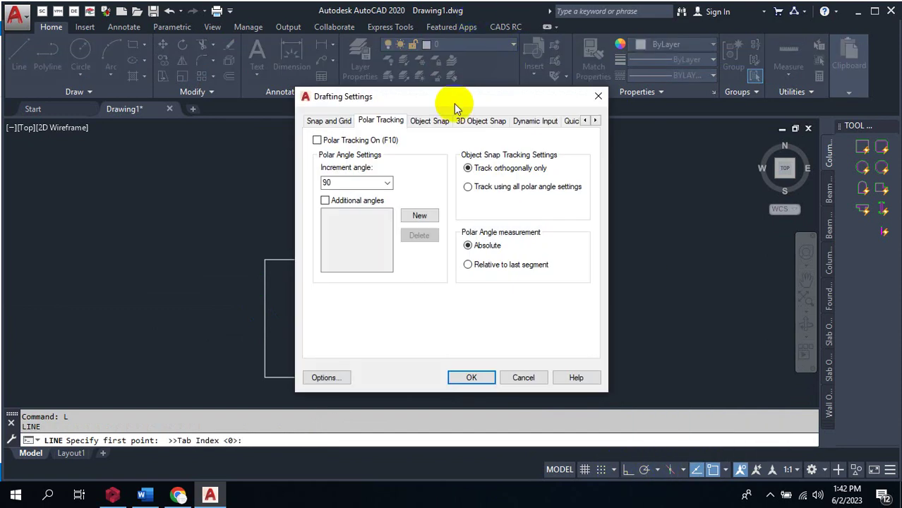
pyautogui.click(427, 120)
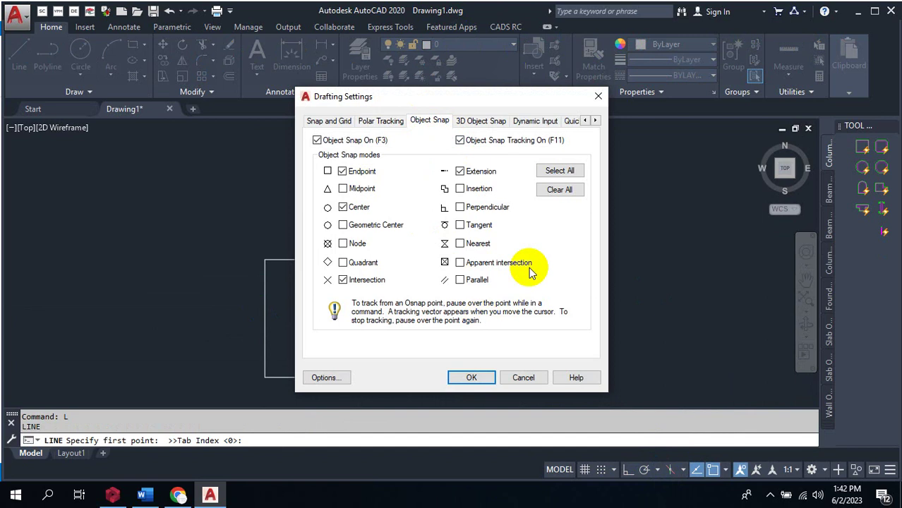
pyautogui.click(472, 378)
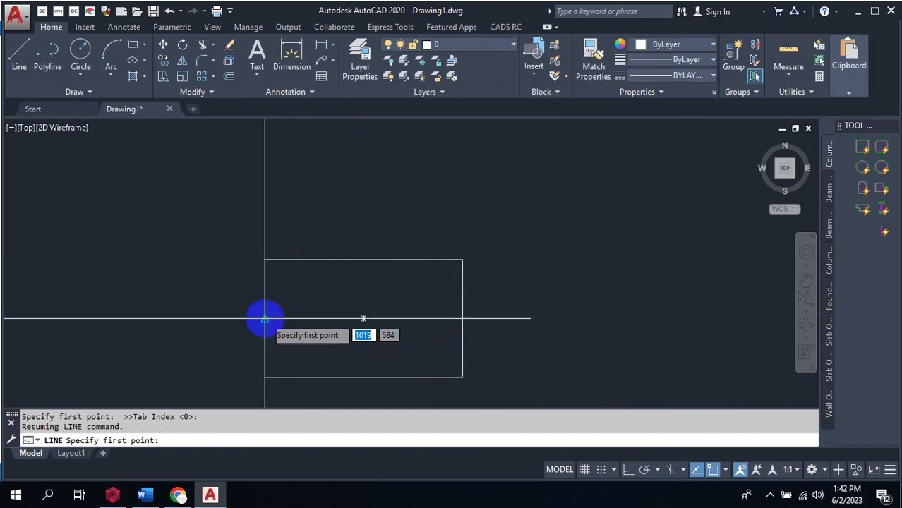
# Draw a horizontal line about 522 units long between the midpoints of the rectangle's two vertical sides
pyautogui.click(265, 319)
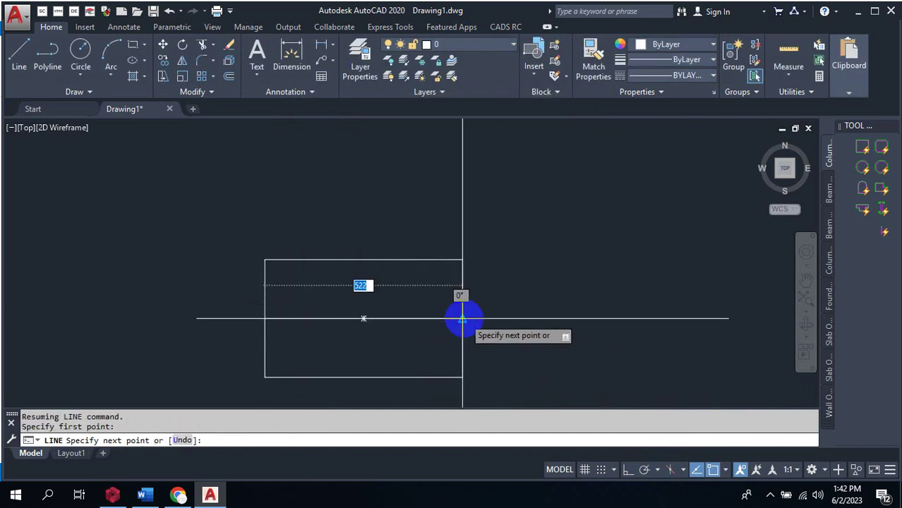
pyautogui.click(462, 319)
pyautogui.scroll(-4, 536, 245)
pyautogui.press('Escape')
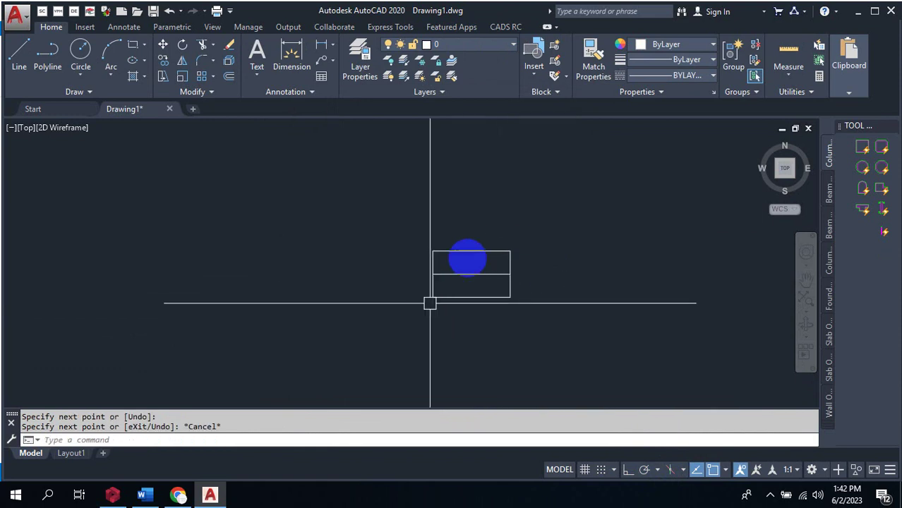
# Draw two diagonal lines from the rectangle's upper-left and lower-left corners, meeting at a point on the horizontal centre line
pyautogui.scroll(2, 469, 247)
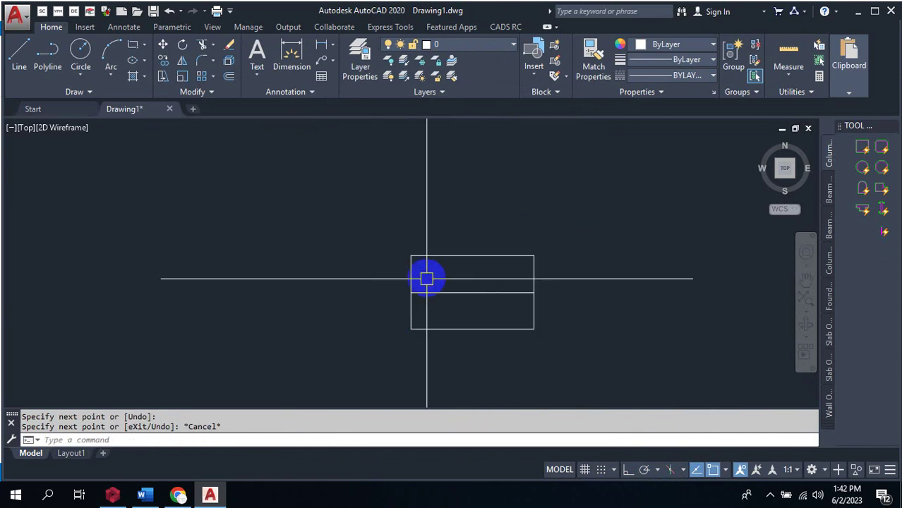
pyautogui.scroll(2, 425, 274)
pyautogui.write('L')
pyautogui.press('Return')
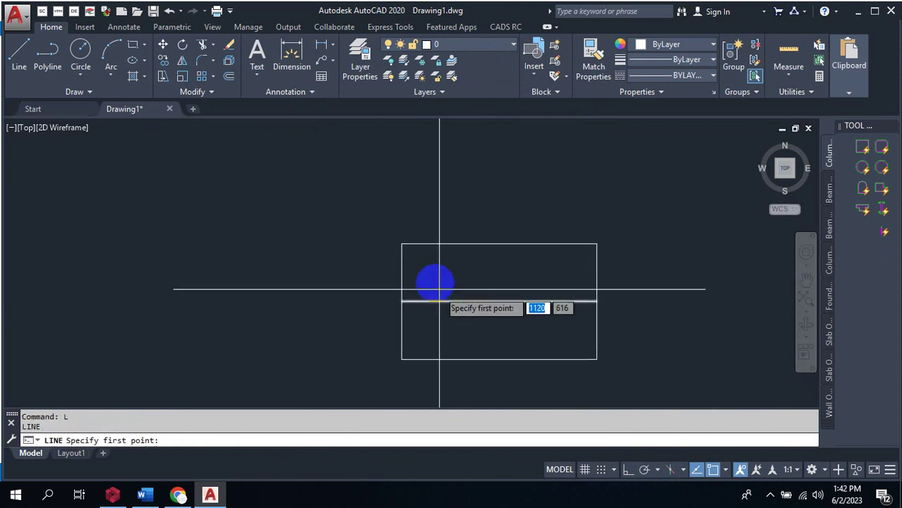
pyautogui.click(402, 243)
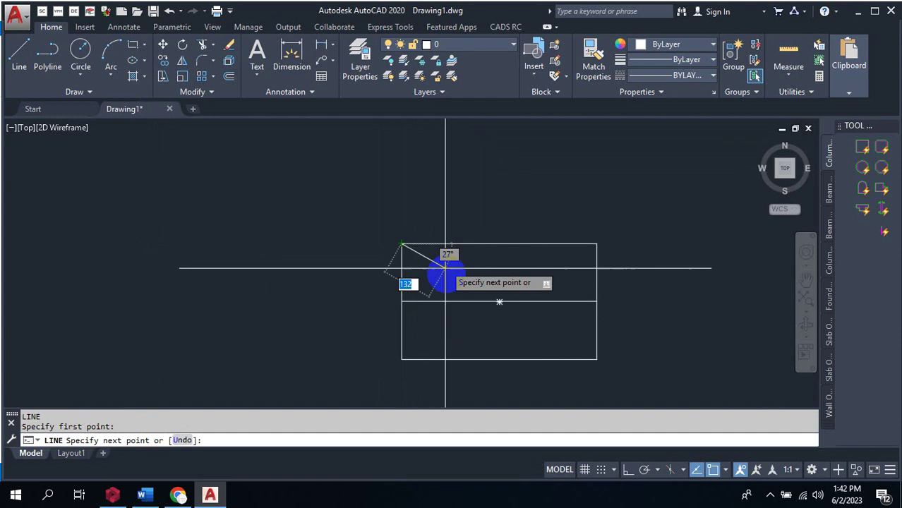
pyautogui.click(460, 300)
pyautogui.click(401, 359)
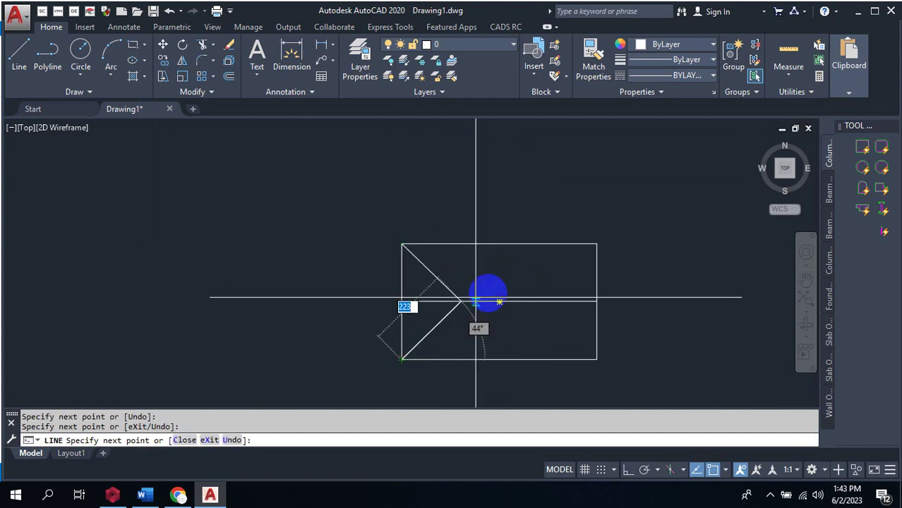
pyautogui.press('Escape')
# Mirror the two diagonals about the rectangle's vertical centre axis, keeping the source lines
pyautogui.write('m')
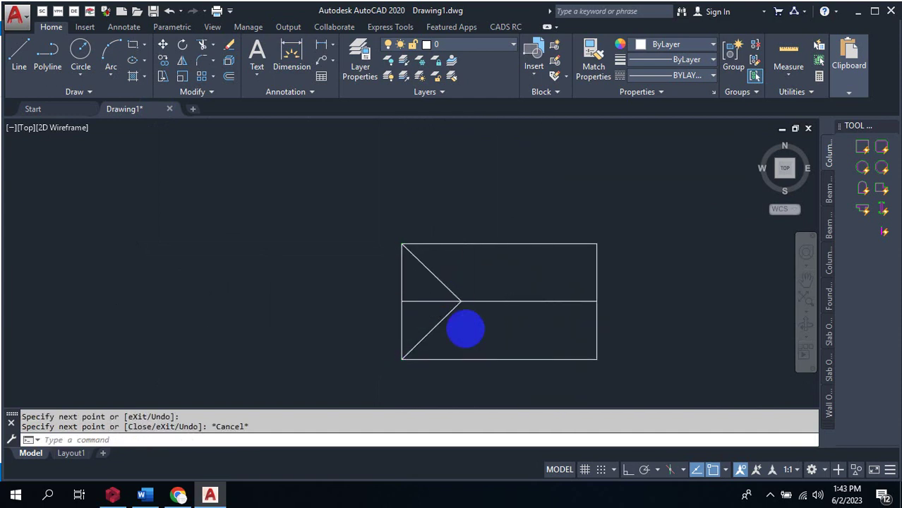
pyautogui.write('i')
pyautogui.press('Return')
pyautogui.click(450, 302)
pyautogui.press('Return')
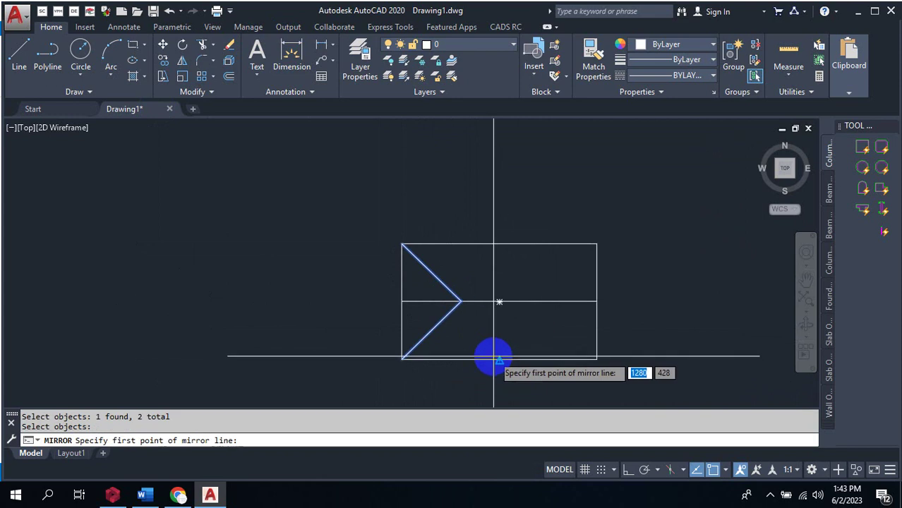
pyautogui.click(498, 361)
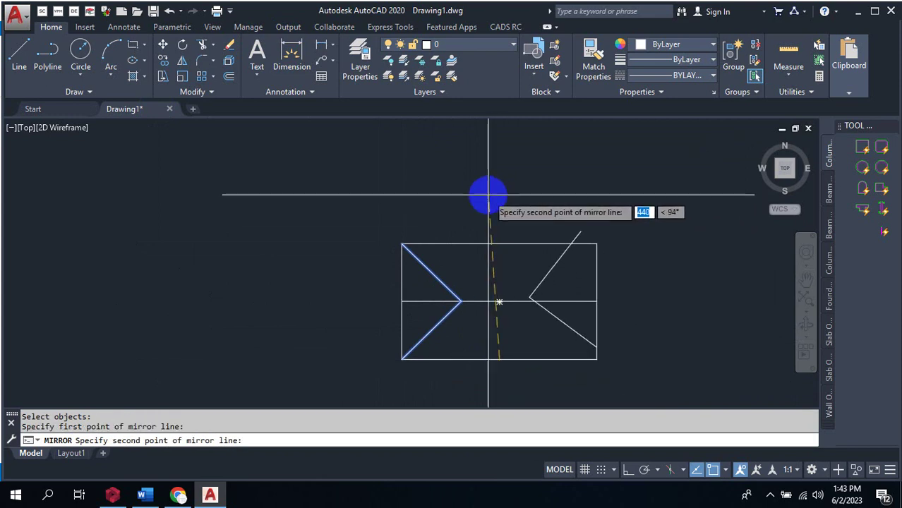
pyautogui.click(500, 192)
pyautogui.click(530, 240)
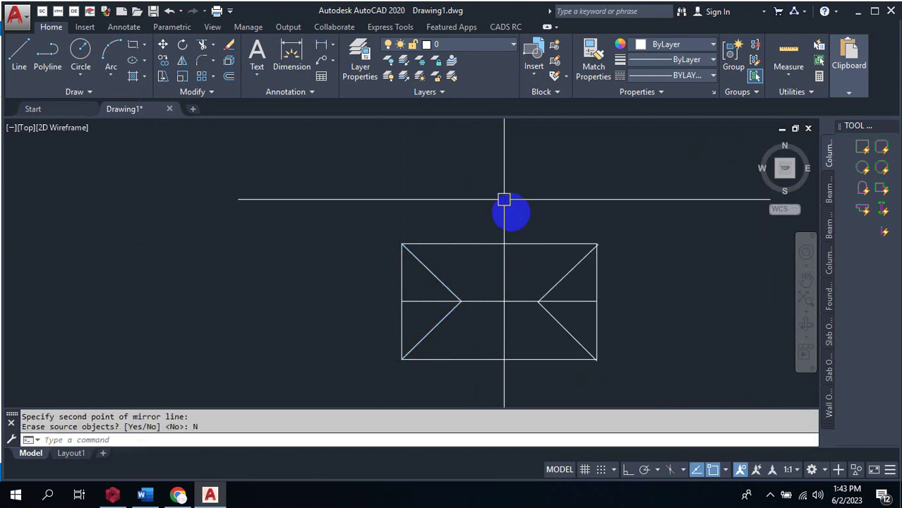
pyautogui.press('Return')
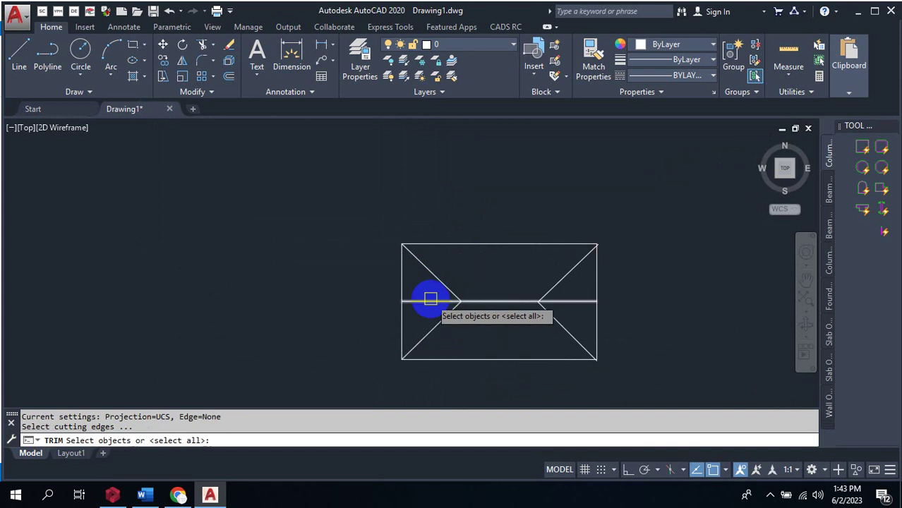
pyautogui.click(429, 301)
pyautogui.press('Escape')
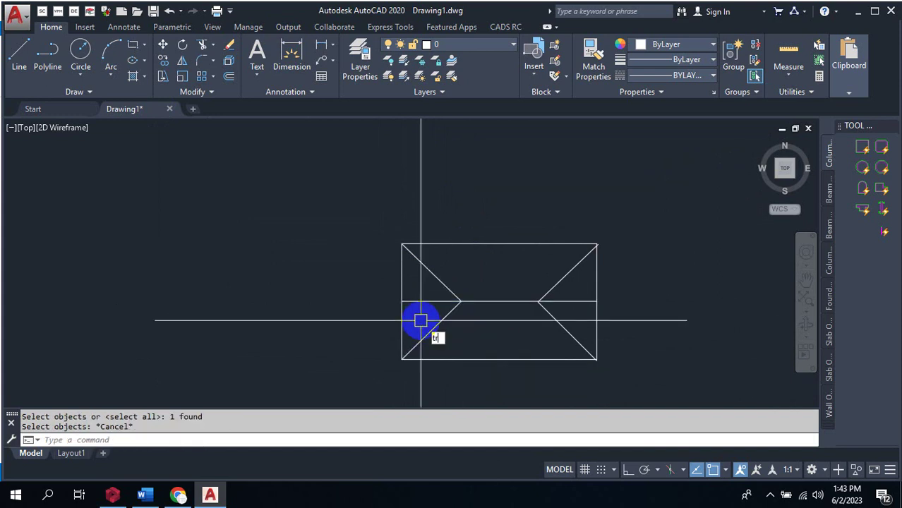
# Trim both outer ends of the horizontal centre line back to where the diagonals meet
pyautogui.write('tr')
pyautogui.press('Return')
pyautogui.press('Return')
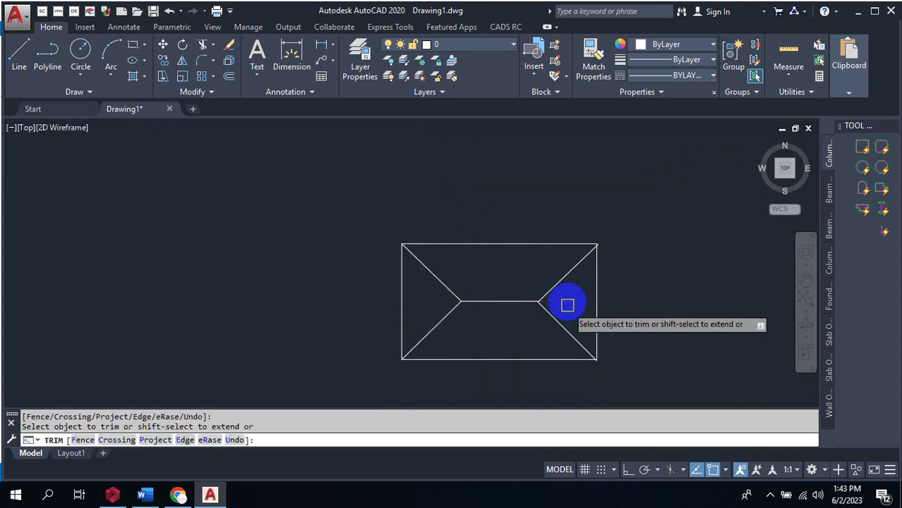
pyautogui.press('Escape')
# Explode the outer rectangle into separate lines
pyautogui.scroll(-3, 510, 272)
pyautogui.scroll(4, 501, 275)
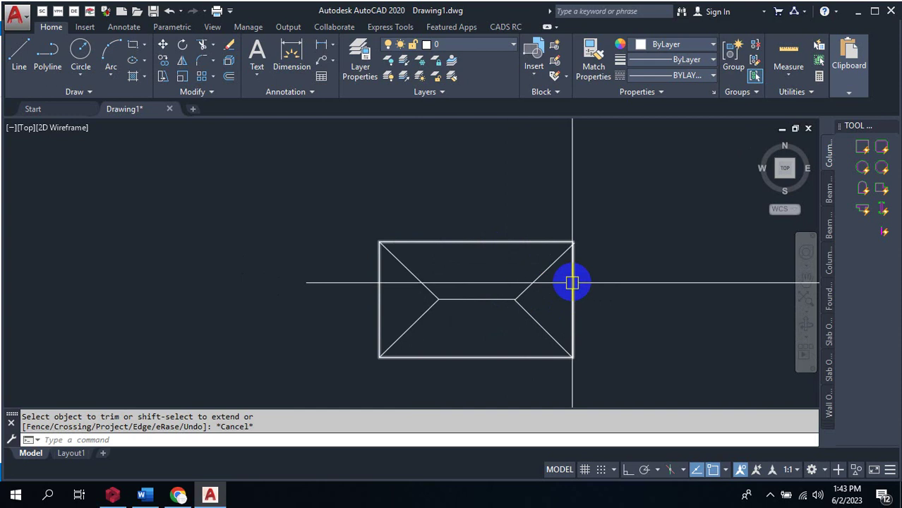
pyautogui.click(571, 283)
pyautogui.press('Escape')
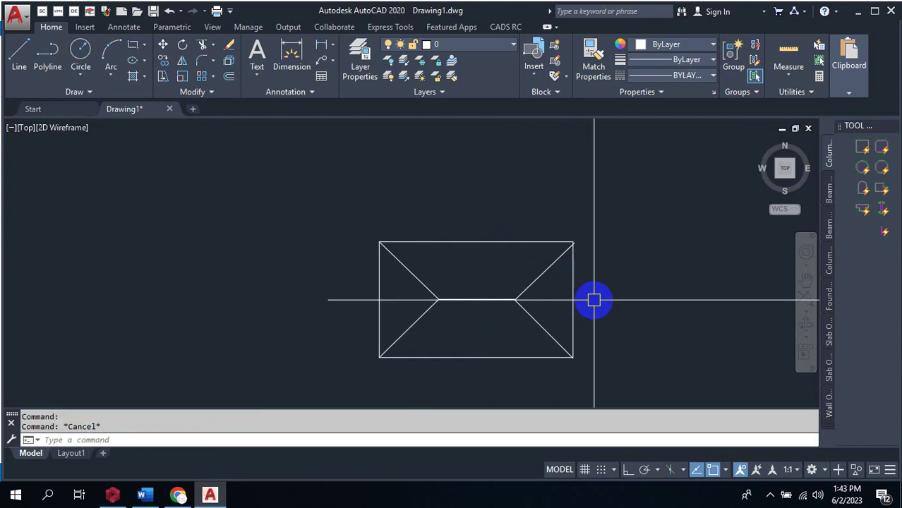
pyautogui.write('x')
pyautogui.press('Return')
pyautogui.click(573, 289)
pyautogui.press('Return')
# Highlight the panel's two short vertical sides to examine the areas bounded by the diagonals
pyautogui.click(573, 288)
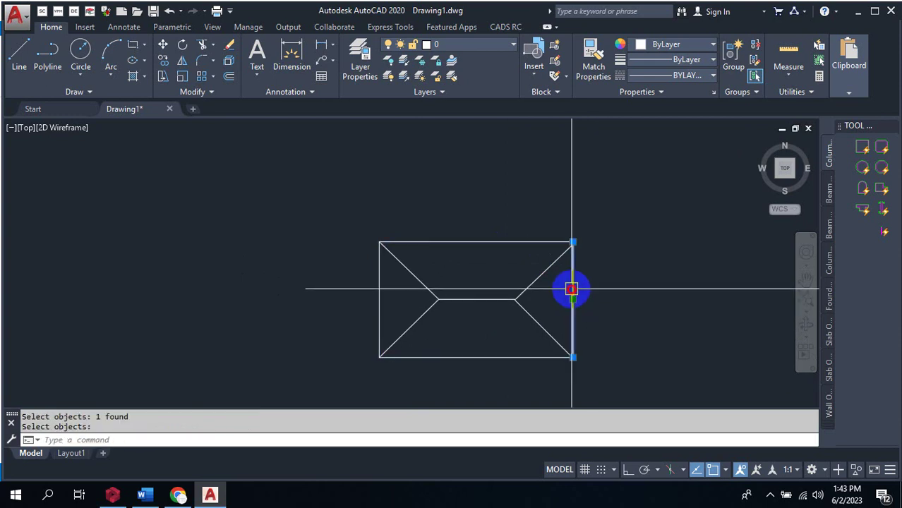
pyautogui.click(381, 281)
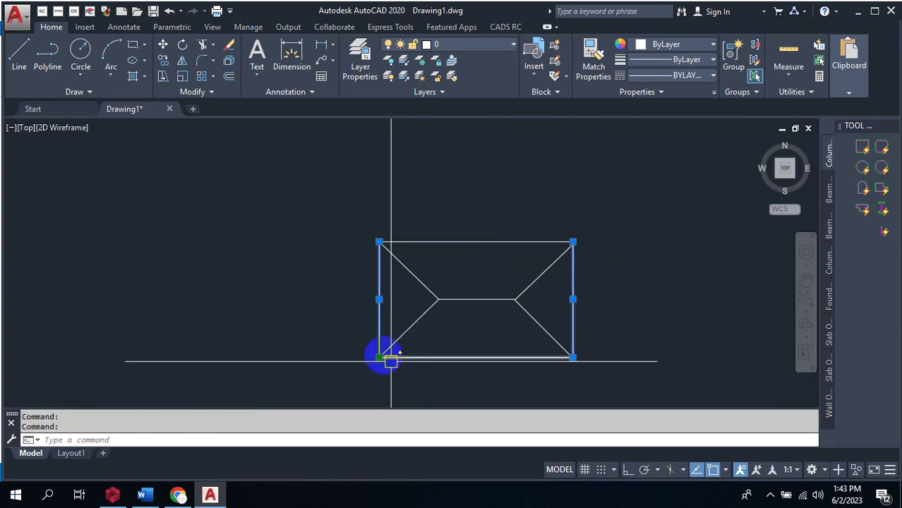
pyautogui.scroll(4, 400, 319)
pyautogui.scroll(-6, 462, 239)
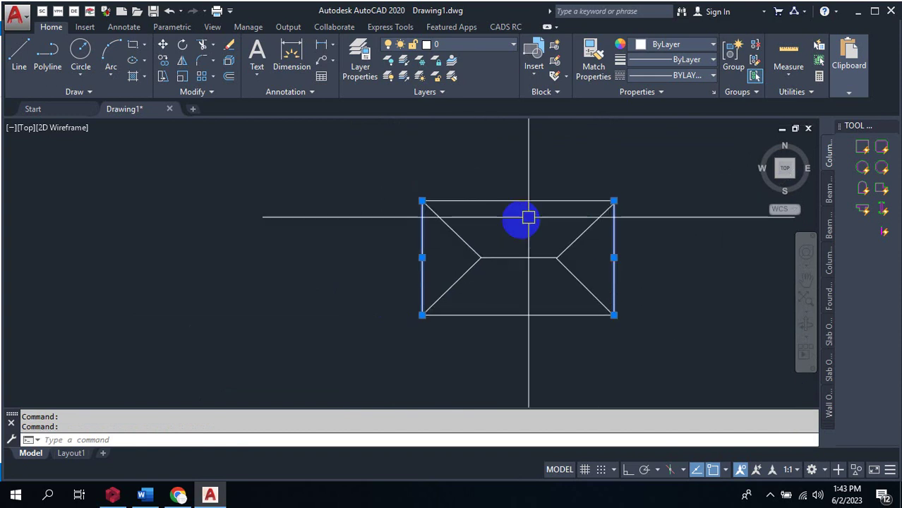
pyautogui.scroll(2, 512, 254)
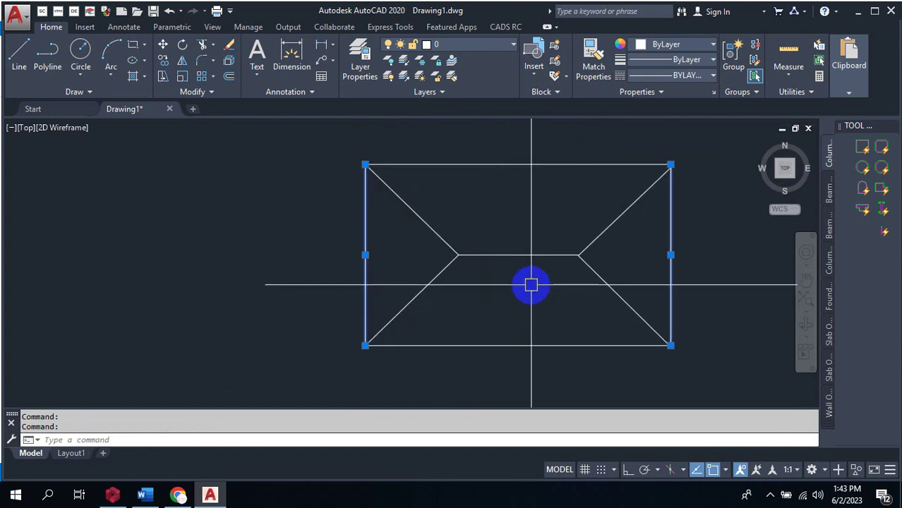
# Draw a vertical line and a horizontal line crossing each other in the middle of the panel
pyautogui.write('l')
pyautogui.press('Return')
pyautogui.click(525, 216)
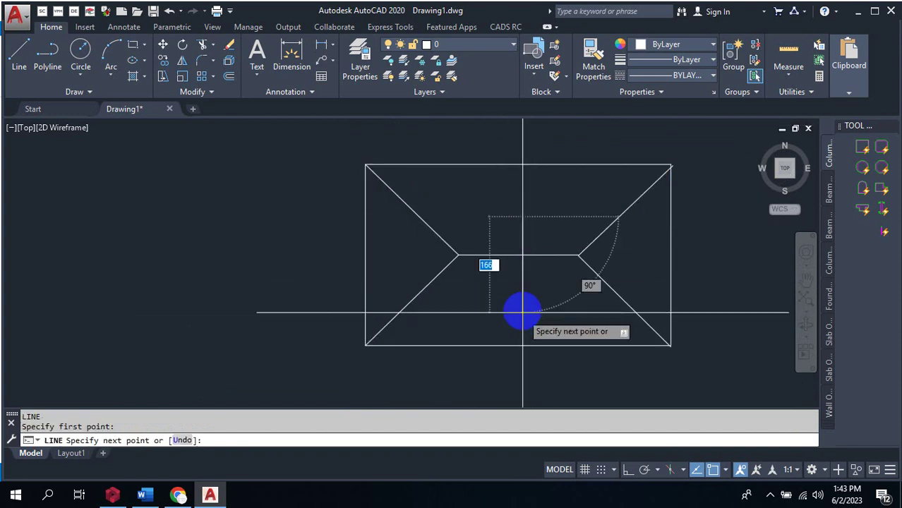
pyautogui.click(523, 305)
pyautogui.press('Escape')
pyautogui.write('l')
pyautogui.press('Return')
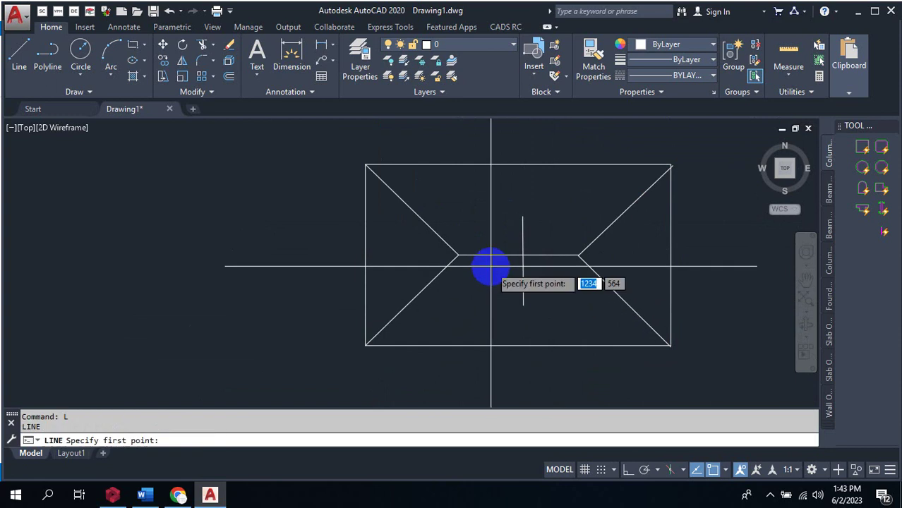
pyautogui.click(490, 266)
pyautogui.click(561, 266)
pyautogui.press('Escape')
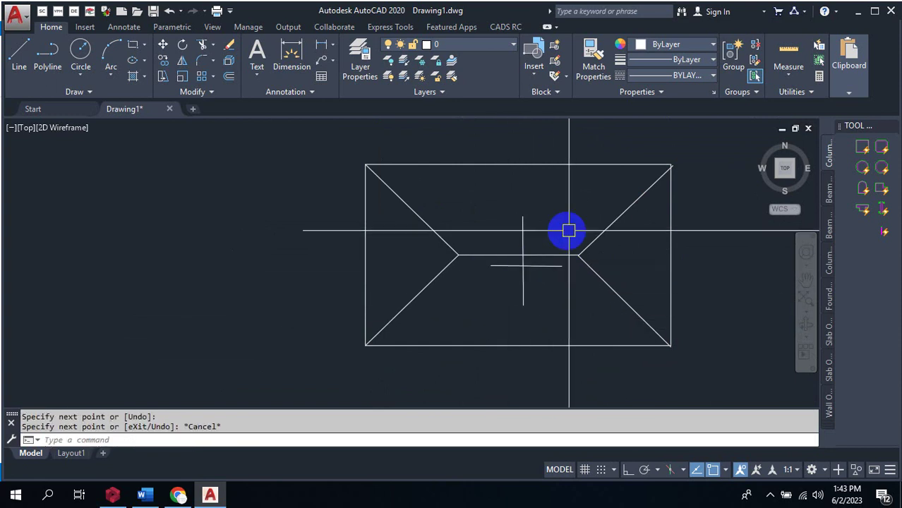
# Examine the crossing lines, the short sides and the triangular and trapezoidal areas of the panel
pyautogui.scroll(2, 550, 268)
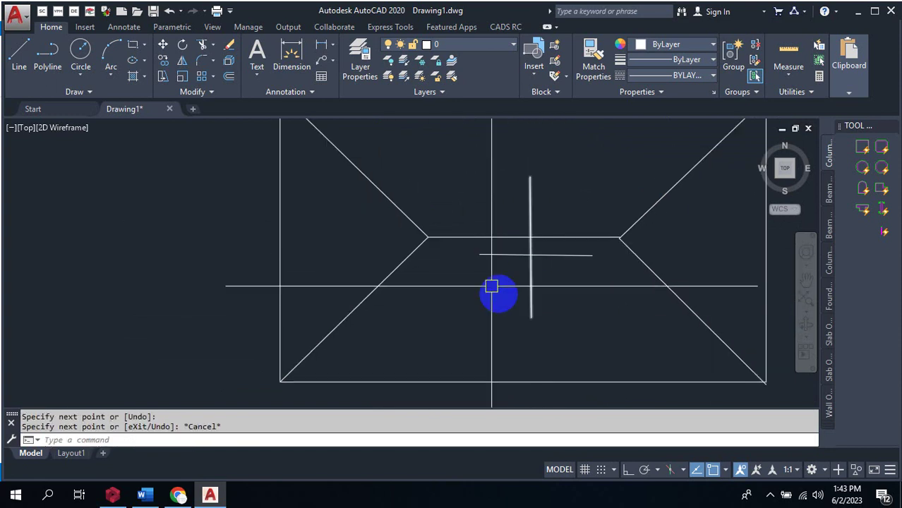
pyautogui.scroll(-3, 385, 266)
pyautogui.scroll(1, 396, 261)
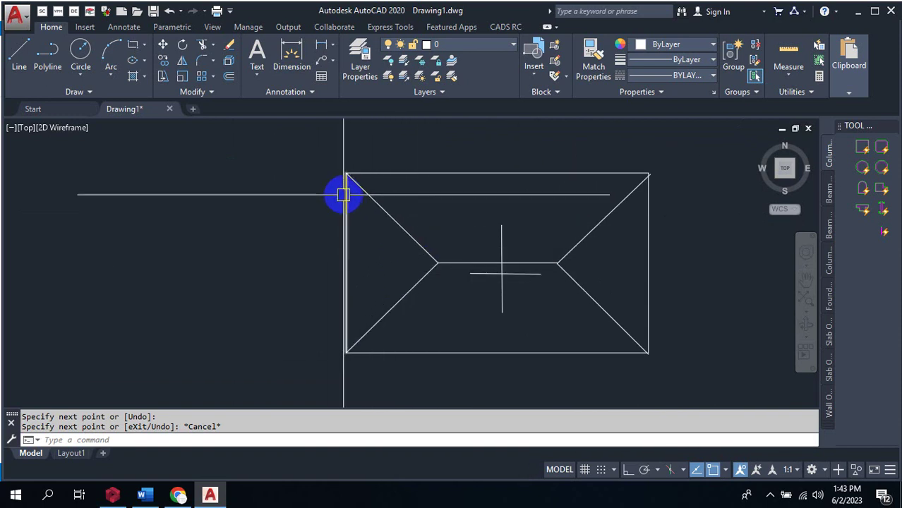
pyautogui.click(646, 227)
pyautogui.press('Escape')
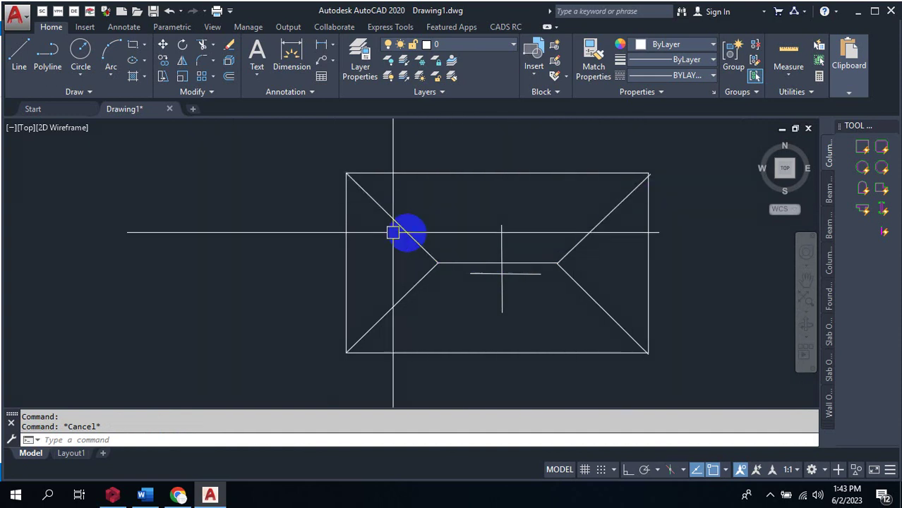
pyautogui.scroll(4, 596, 256)
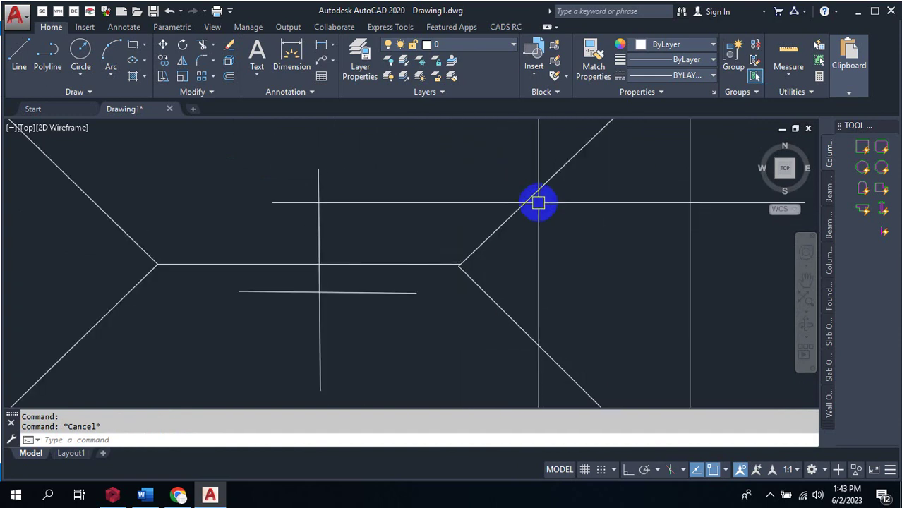
pyautogui.scroll(-4, 547, 196)
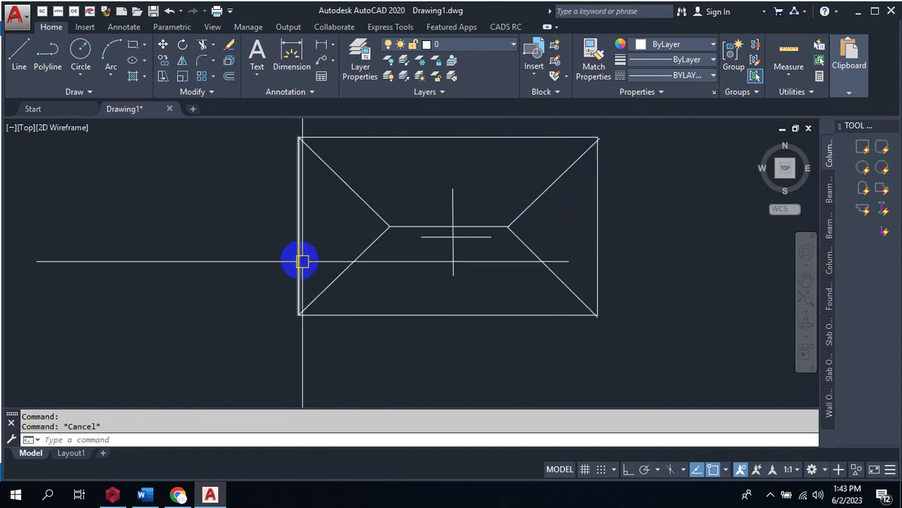
# Draw a second, smaller rectangle of about 269 by 213 units to the right of the panel
pyautogui.scroll(-2, 275, 268)
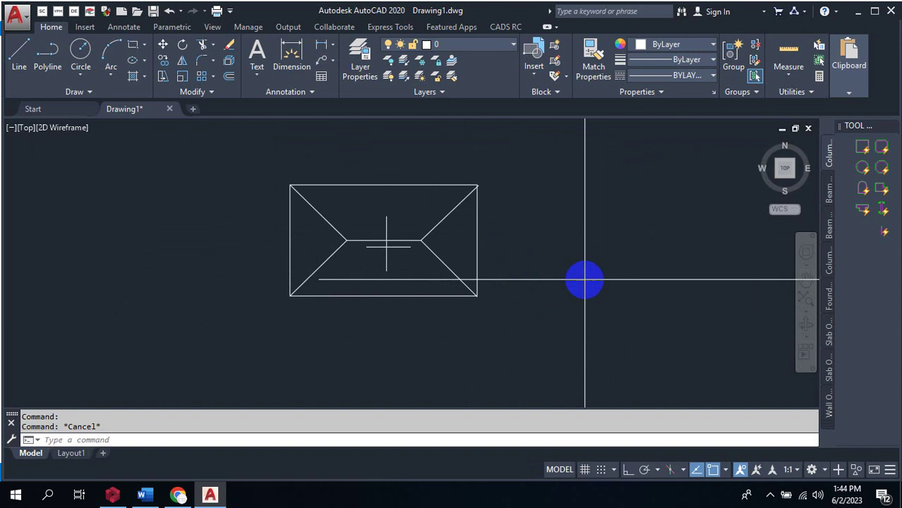
pyautogui.write('rec')
pyautogui.press('Return')
pyautogui.click(561, 242)
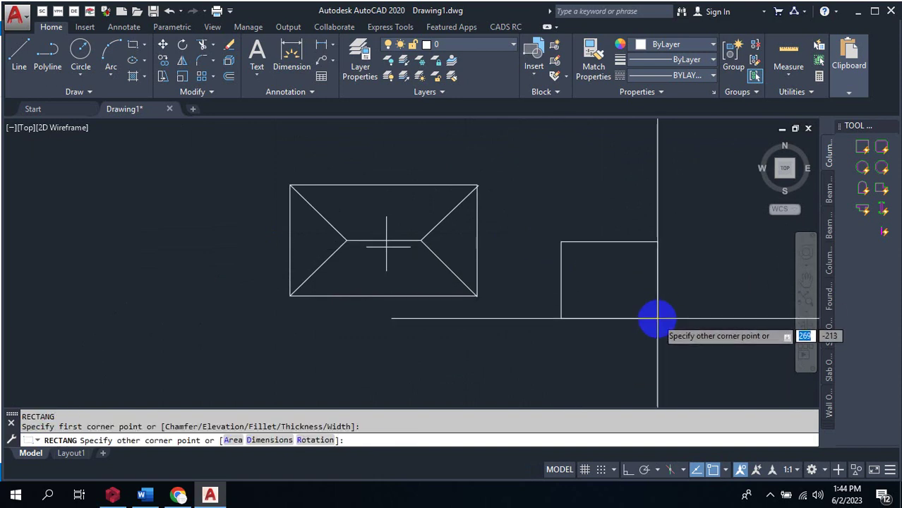
pyautogui.click(657, 318)
# Draw two lines, each about 172 units long, from the smaller rectangle's centre to the two ends of its right side
pyautogui.write('l')
pyautogui.press('Return')
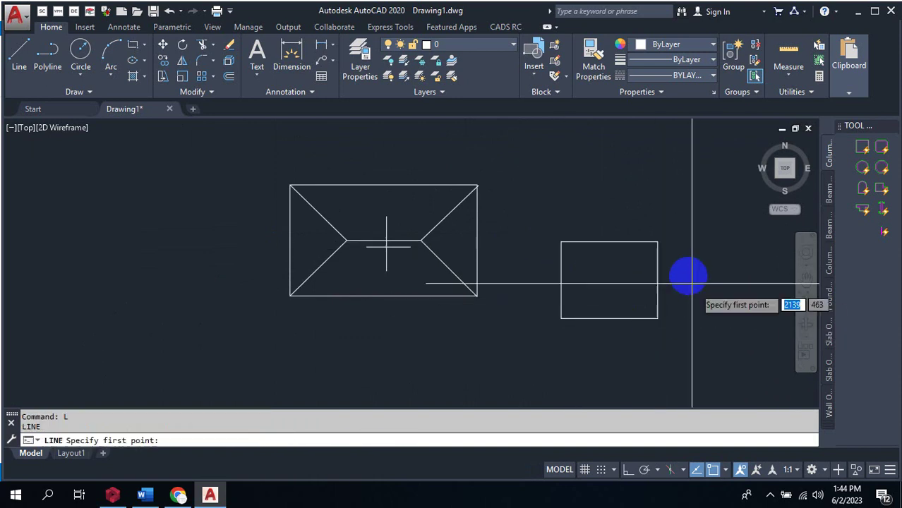
pyautogui.click(657, 242)
pyautogui.click(609, 280)
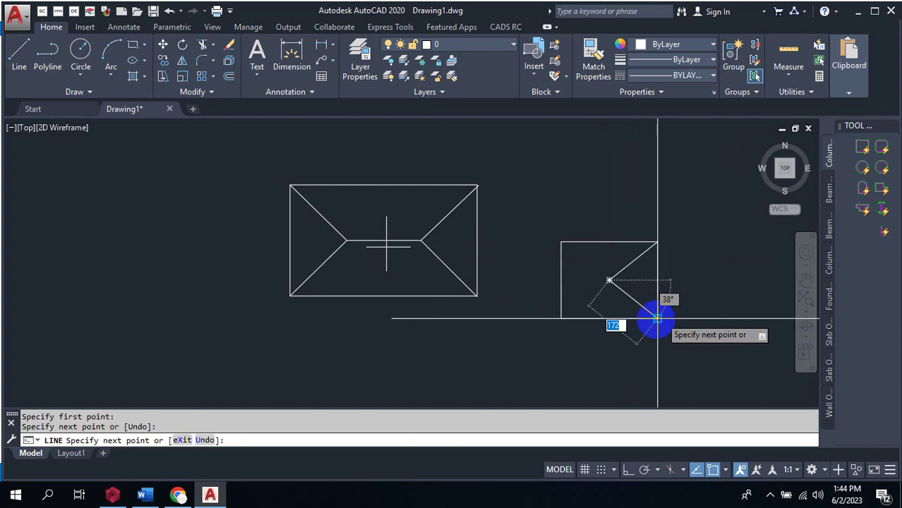
pyautogui.click(657, 318)
pyautogui.press('Escape')
pyautogui.write('m')
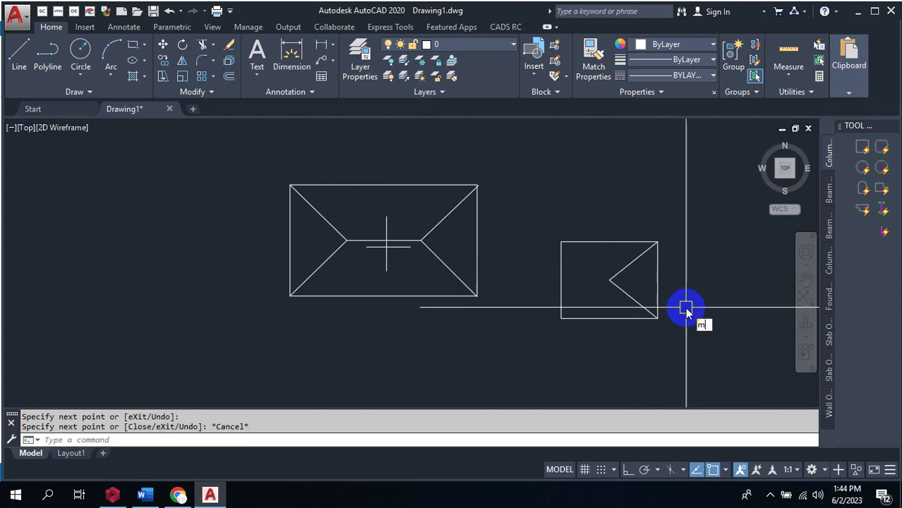
pyautogui.write('i')
pyautogui.press('Return')
pyautogui.click(627, 263)
pyautogui.click(624, 290)
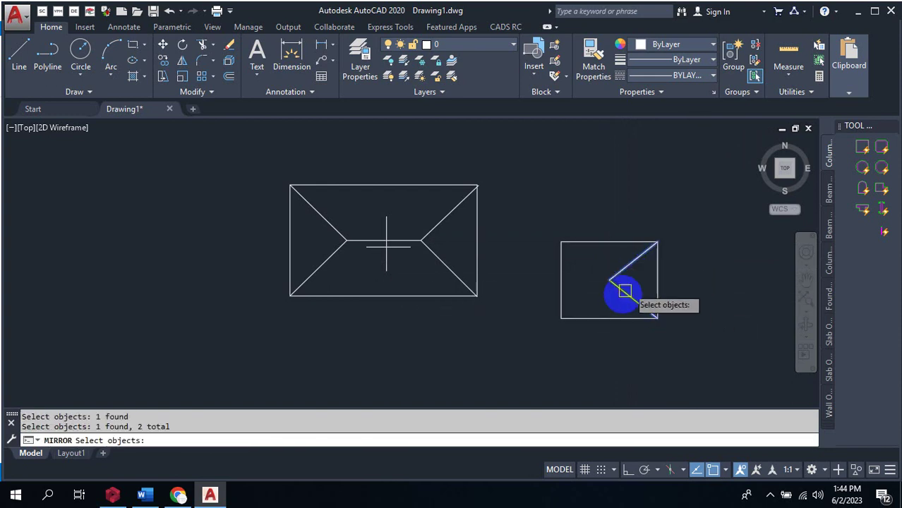
pyautogui.press('Return')
pyautogui.click(608, 280)
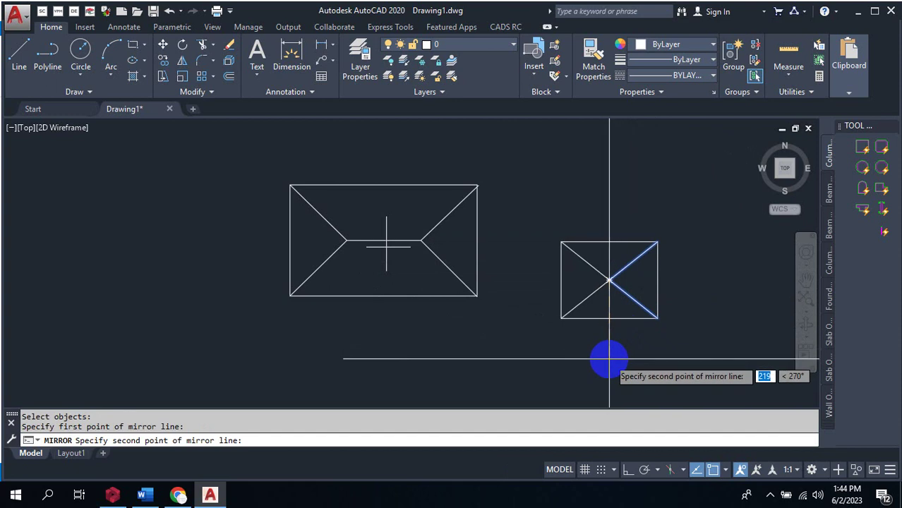
pyautogui.click(609, 359)
pyautogui.press('Escape')
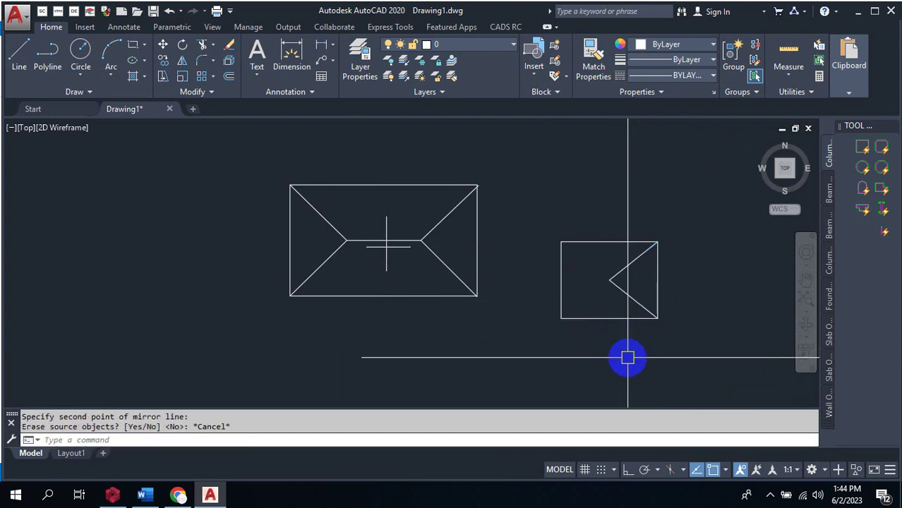
pyautogui.press('Escape')
# Mirror the two diagonal lines about a vertical axis through the smaller rectangle's centre, keeping the source lines
pyautogui.write('mi')
pyautogui.press('Return')
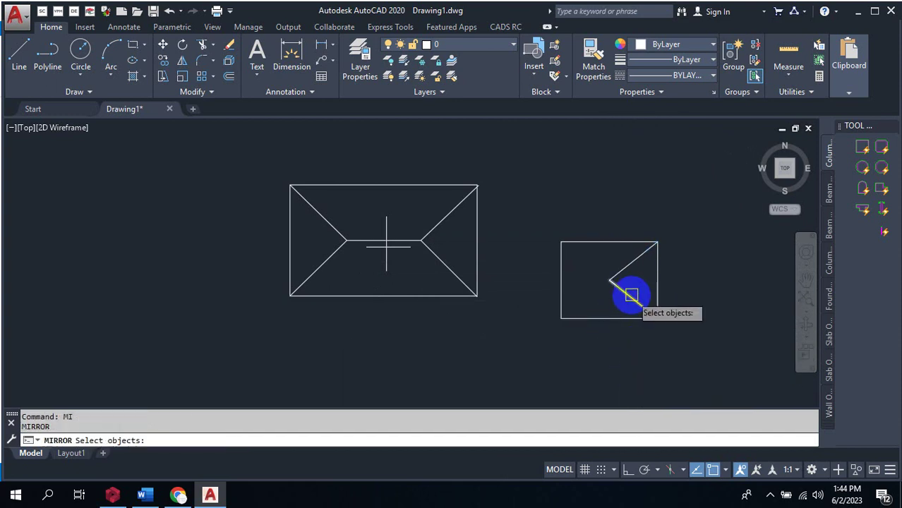
pyautogui.click(628, 293)
pyautogui.click(630, 265)
pyautogui.press('Return')
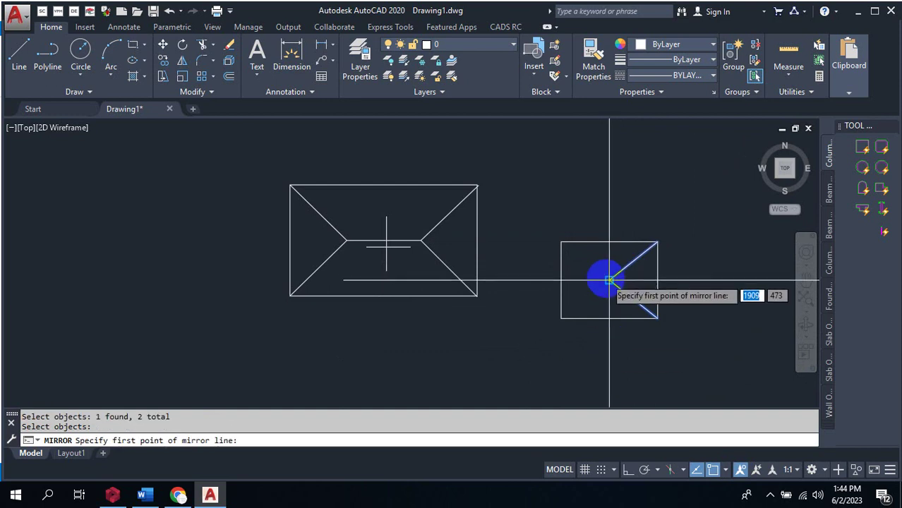
pyautogui.click(609, 280)
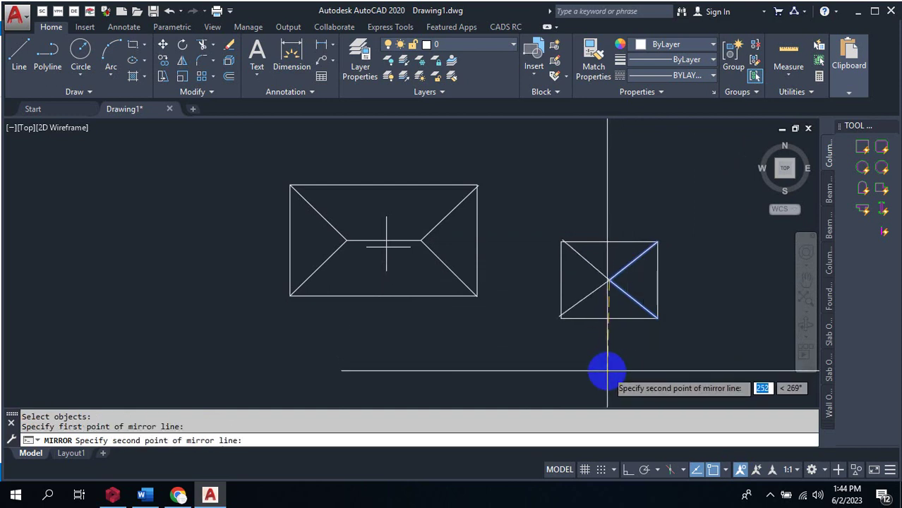
pyautogui.click(608, 370)
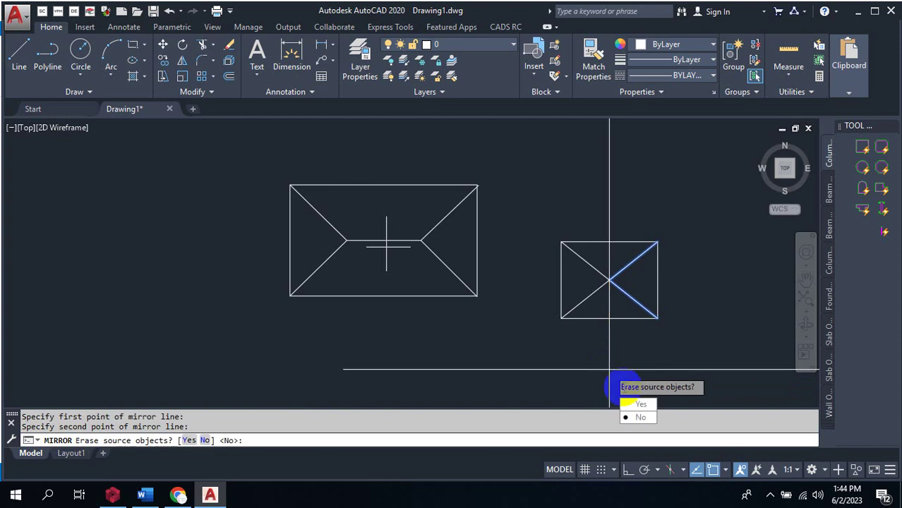
pyautogui.click(637, 418)
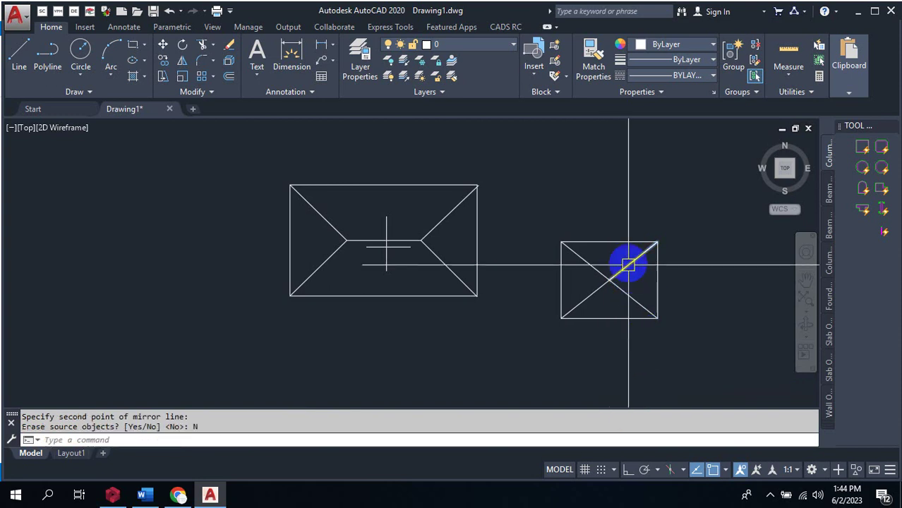
# Highlight the four sides of the smaller rectangle one by one to examine the areas bounded by its diagonals
pyautogui.scroll(2, 628, 262)
pyautogui.scroll(2, 640, 269)
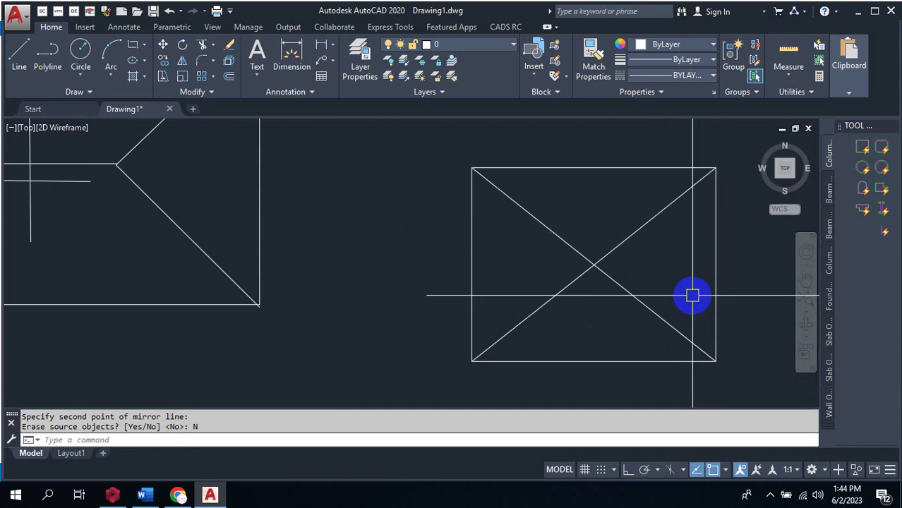
pyautogui.press('Return')
pyautogui.click(714, 257)
pyautogui.press('Return')
pyautogui.click(716, 262)
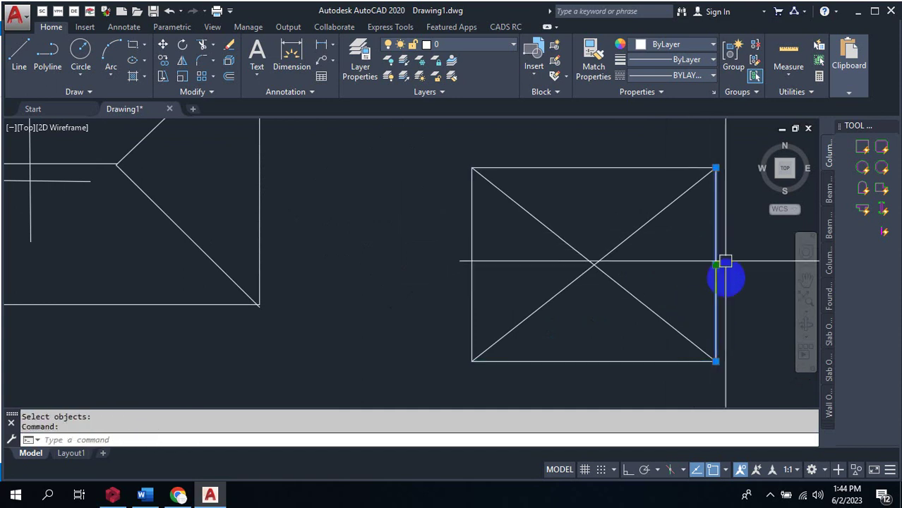
pyautogui.press('Escape')
pyautogui.click(471, 252)
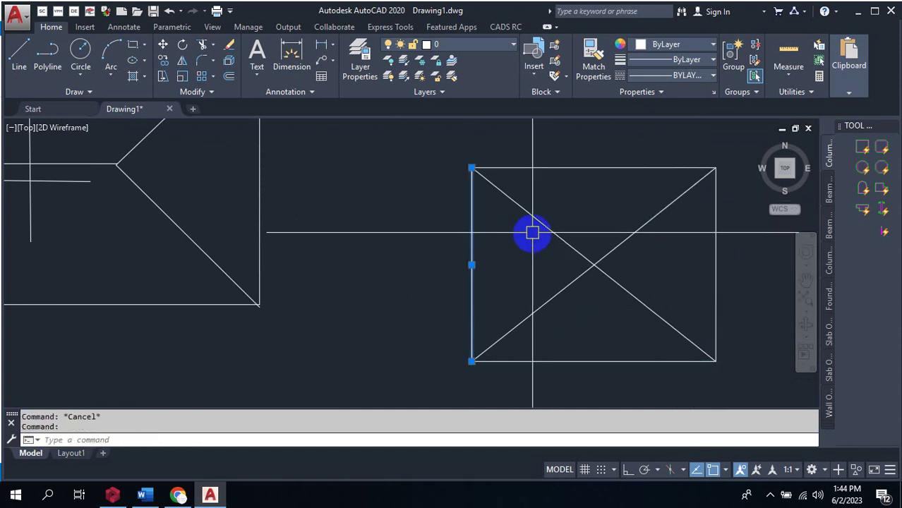
pyautogui.press('Escape')
pyautogui.click(592, 360)
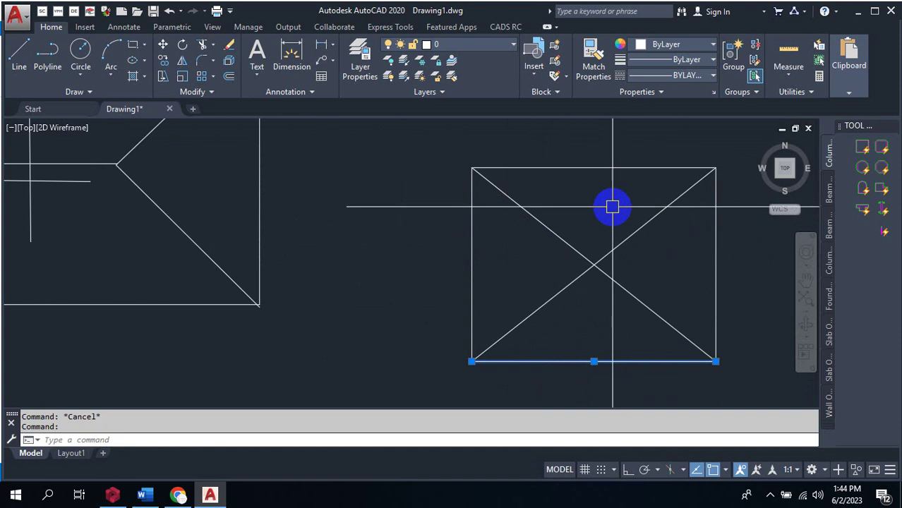
pyautogui.press('Escape')
pyautogui.click(608, 170)
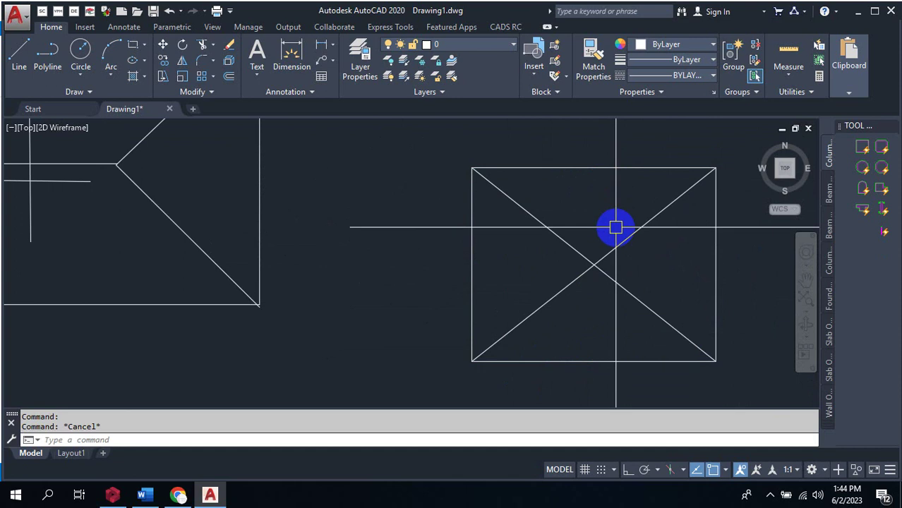
# Switch to ProtaStructure and set both the 3D view and the plan view to storey St: 1 (+3.00m)
pyautogui.click(111, 495)
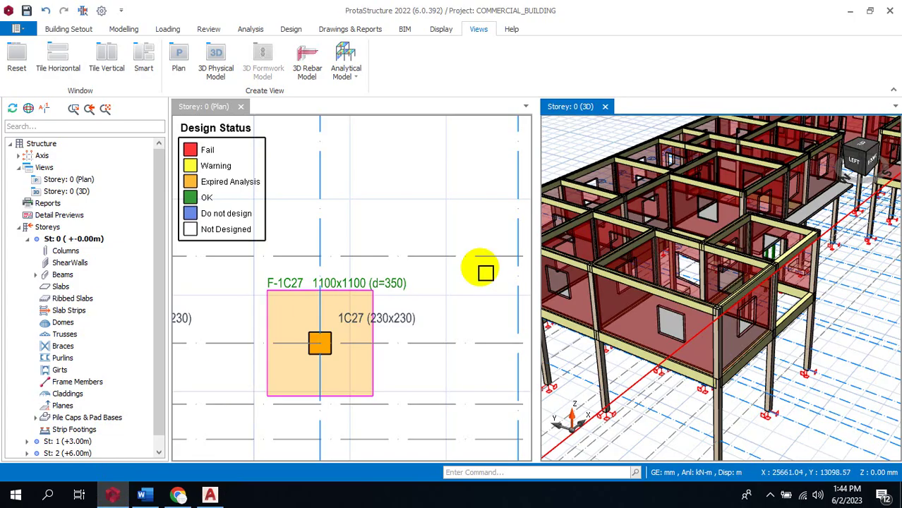
pyautogui.click(746, 301)
pyautogui.moveTo(844, 354)
pyautogui.mouseDown()
pyautogui.moveTo(757, 346)
pyautogui.moveTo(654, 403)
pyautogui.moveTo(703, 393)
pyautogui.moveTo(673, 409)
pyautogui.moveTo(679, 378)
pyautogui.moveTo(704, 417)
pyautogui.moveTo(723, 266)
pyautogui.moveTo(718, 409)
pyautogui.moveTo(690, 436)
pyautogui.moveTo(690, 409)
pyautogui.moveTo(708, 388)
pyautogui.mouseUp()
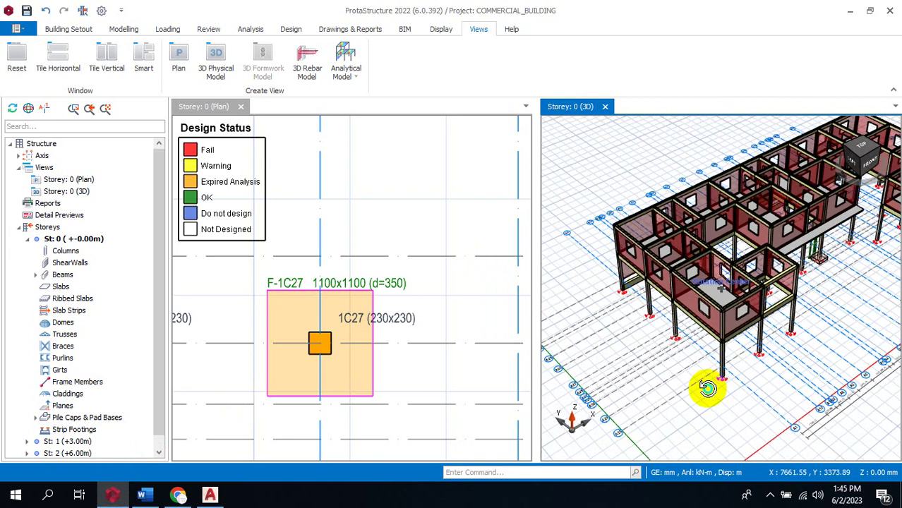
pyautogui.click(59, 442)
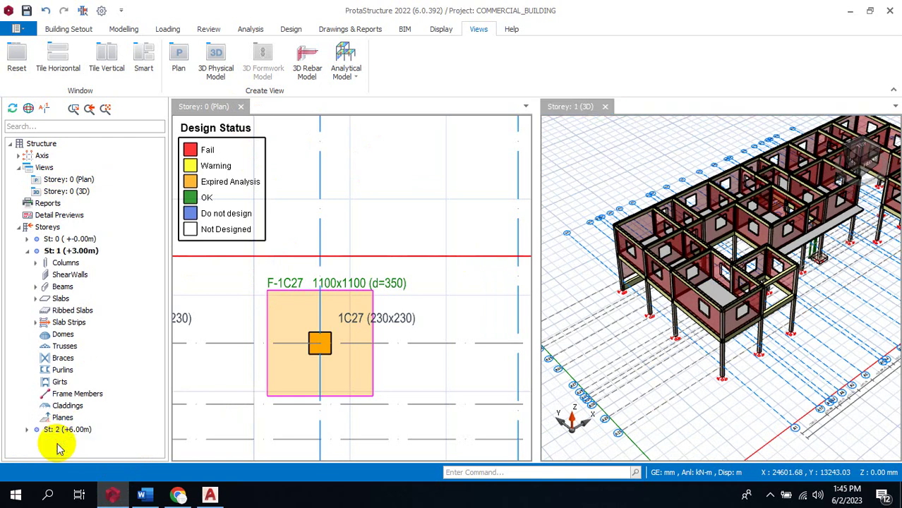
pyautogui.click(408, 197)
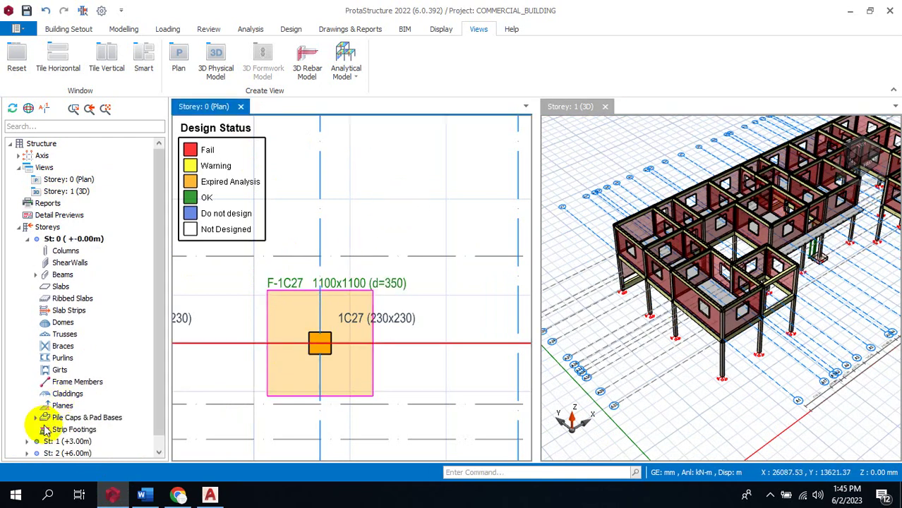
pyautogui.click(59, 441)
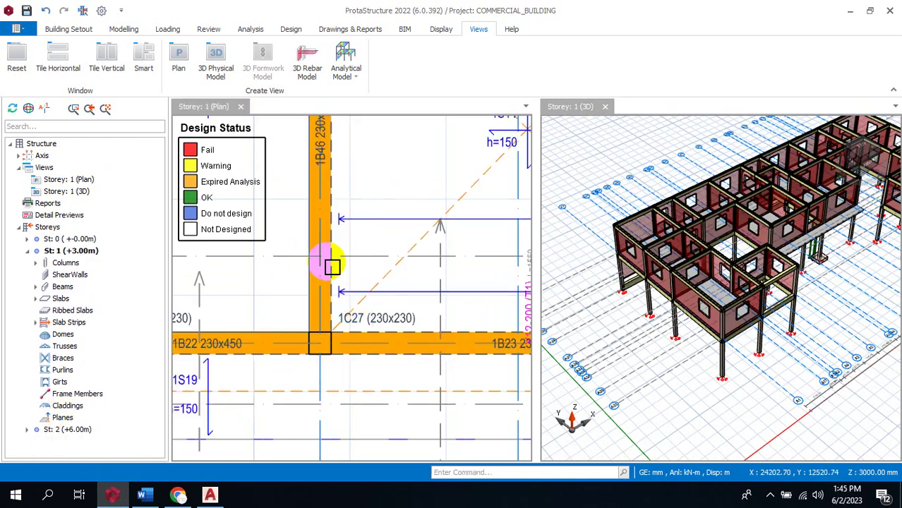
# Examine the load distribution lines of the slab between columns 1C1, 1C2, 1C11 and 1C12 in the plan
pyautogui.scroll(-6, 322, 254)
pyautogui.scroll(8, 305, 277)
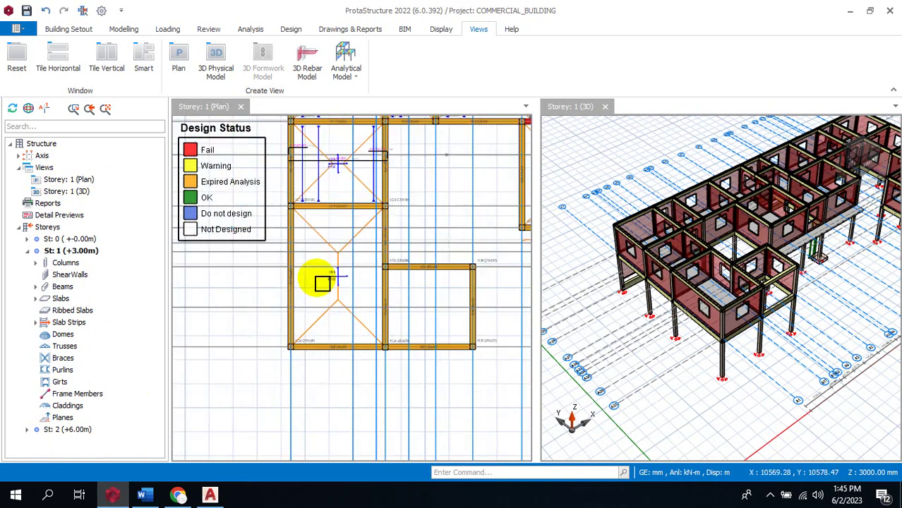
pyautogui.scroll(-6, 415, 247)
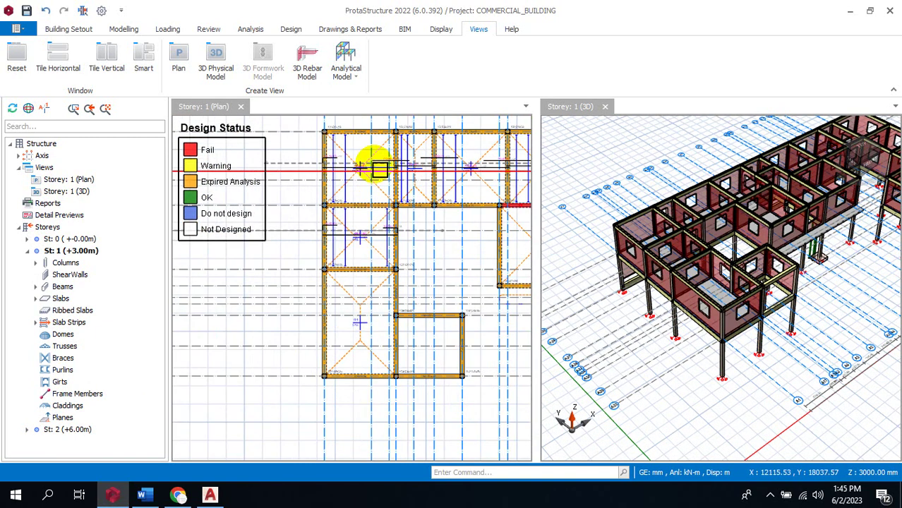
pyautogui.scroll(6, 297, 175)
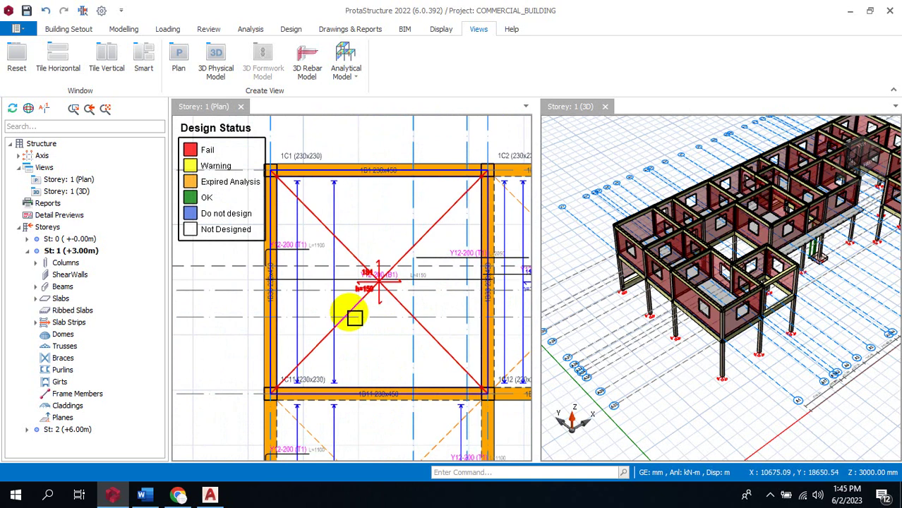
pyautogui.scroll(-3, 305, 306)
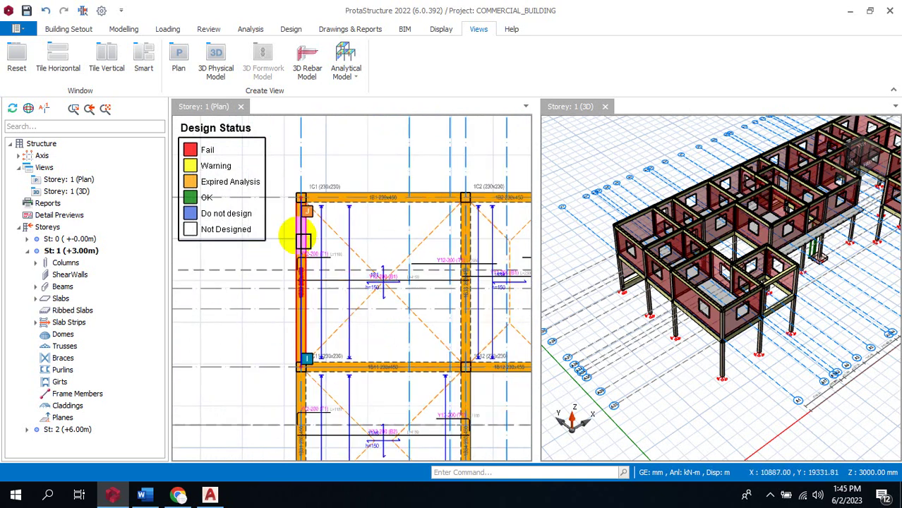
pyautogui.scroll(2, 375, 249)
pyautogui.scroll(-2, 310, 262)
pyautogui.scroll(1, 361, 278)
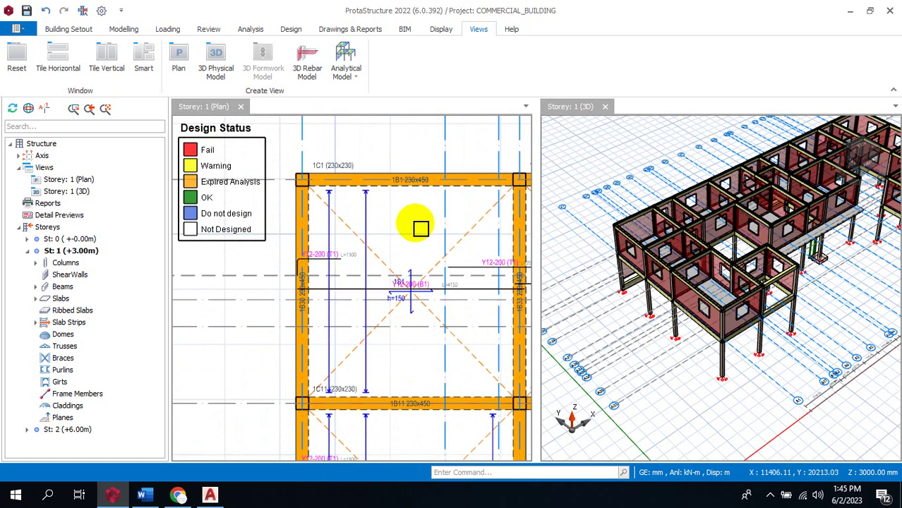
# Examine the triangular and trapezoidal load areas of slab 1S16 in the plan
pyautogui.scroll(-3, 423, 242)
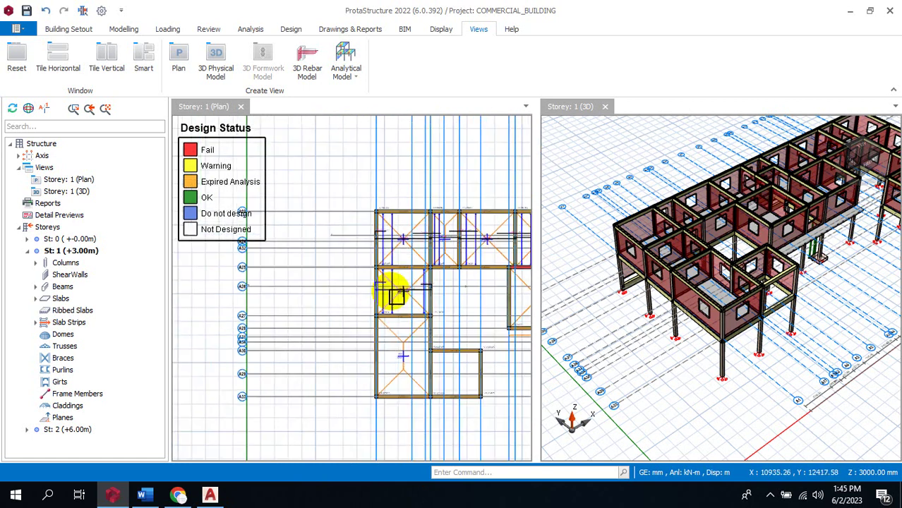
pyautogui.scroll(2, 404, 361)
pyautogui.scroll(1, 451, 356)
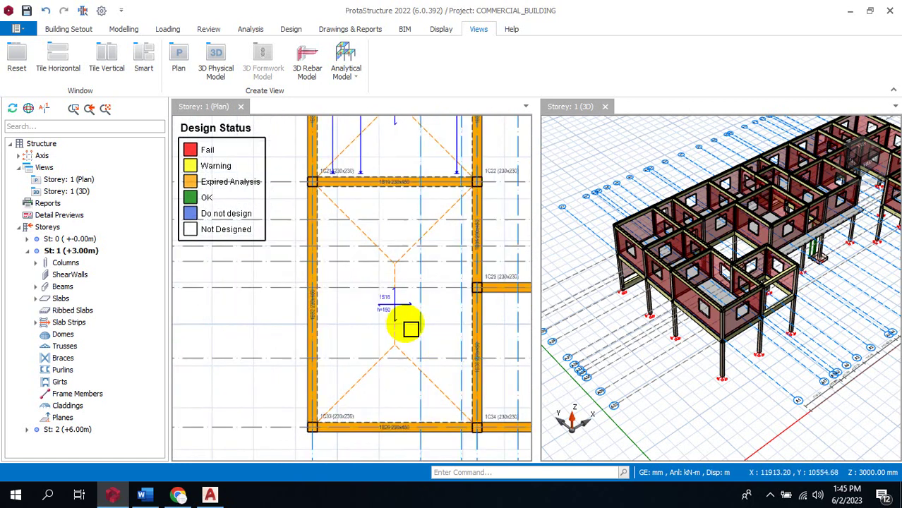
pyautogui.scroll(1, 421, 308)
pyautogui.scroll(-1, 373, 368)
pyautogui.scroll(1, 397, 294)
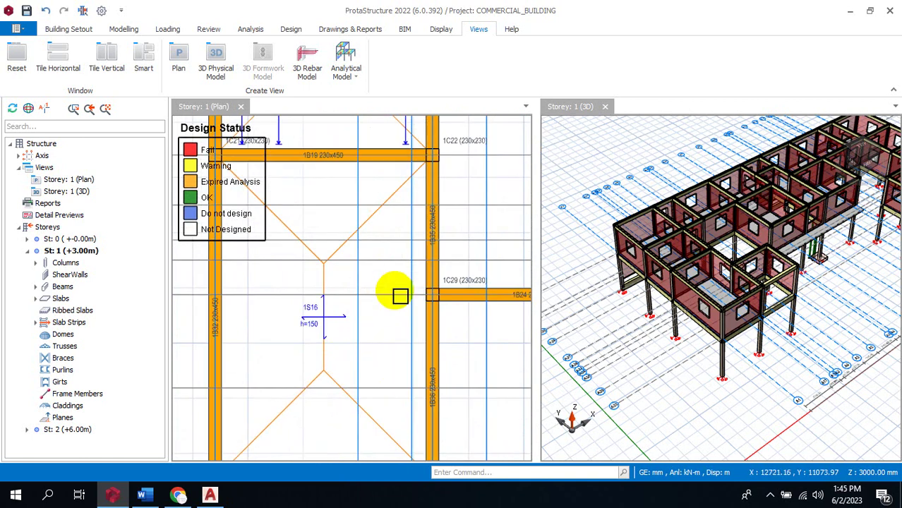
pyautogui.scroll(1, 246, 302)
pyautogui.scroll(-1, 316, 324)
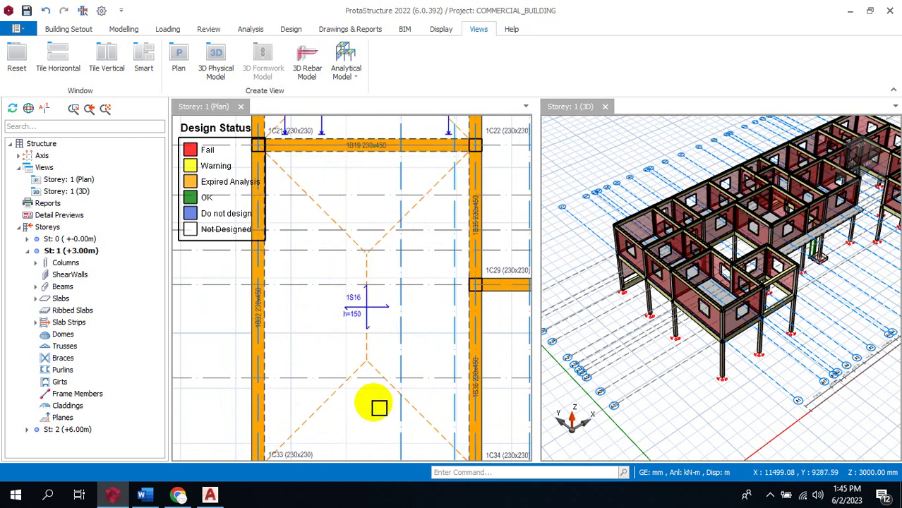
pyautogui.scroll(-2, 385, 356)
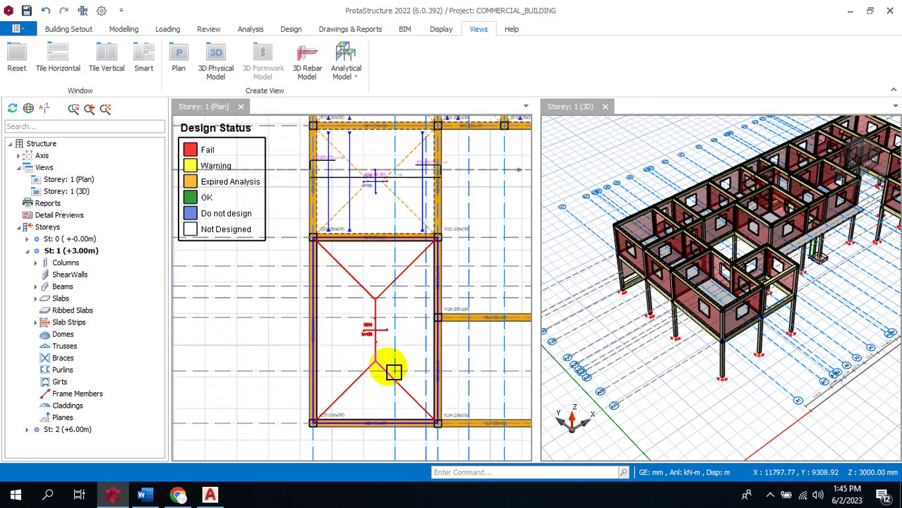
pyautogui.moveTo(394, 372)
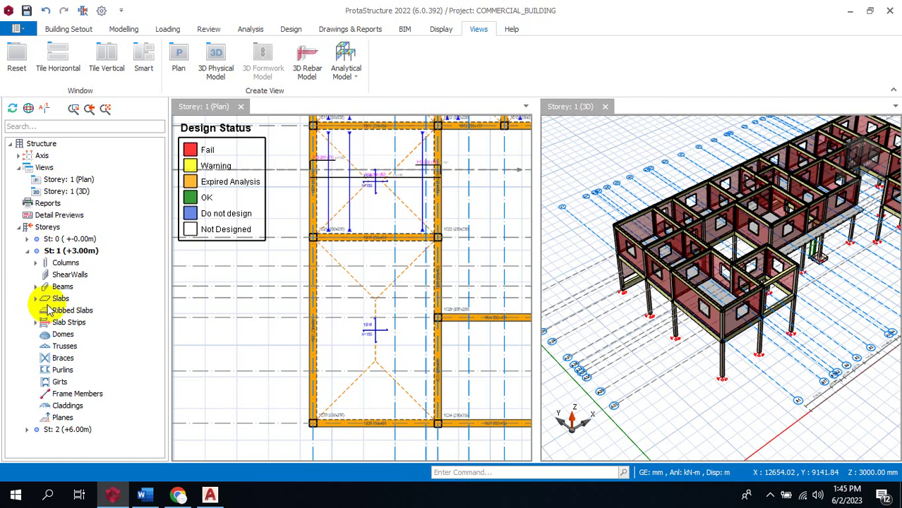
# Examine the beam between columns 1C33 and 1C34 along the short edge of slab 1S16
pyautogui.scroll(-1, 365, 288)
pyautogui.scroll(2, 366, 288)
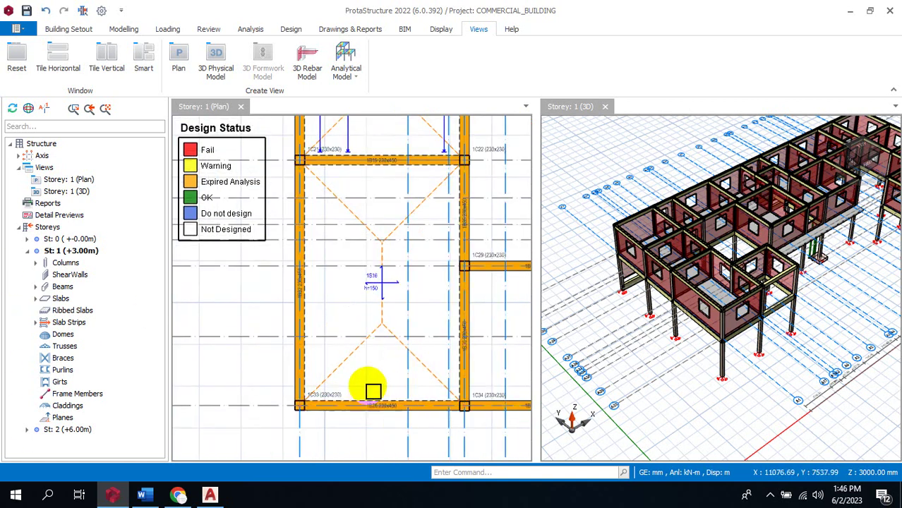
pyautogui.scroll(-2, 356, 386)
pyautogui.scroll(2, 390, 398)
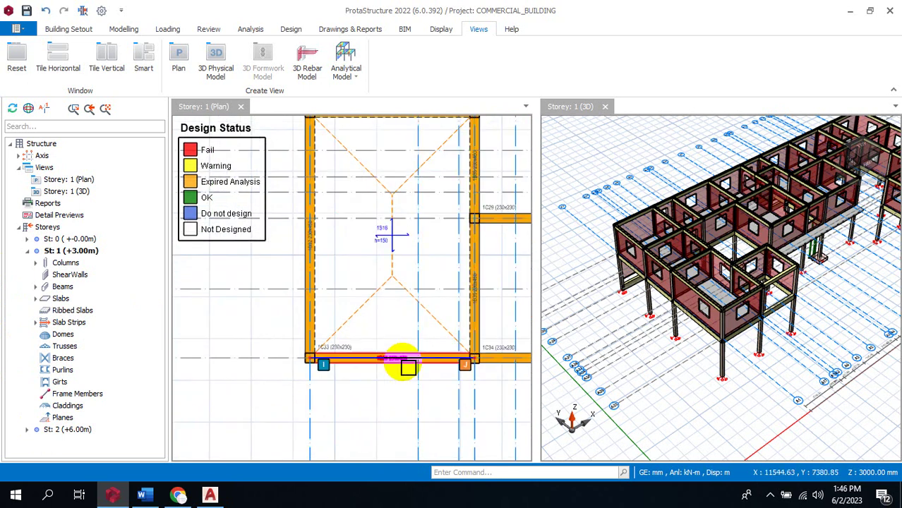
pyautogui.moveTo(408, 367)
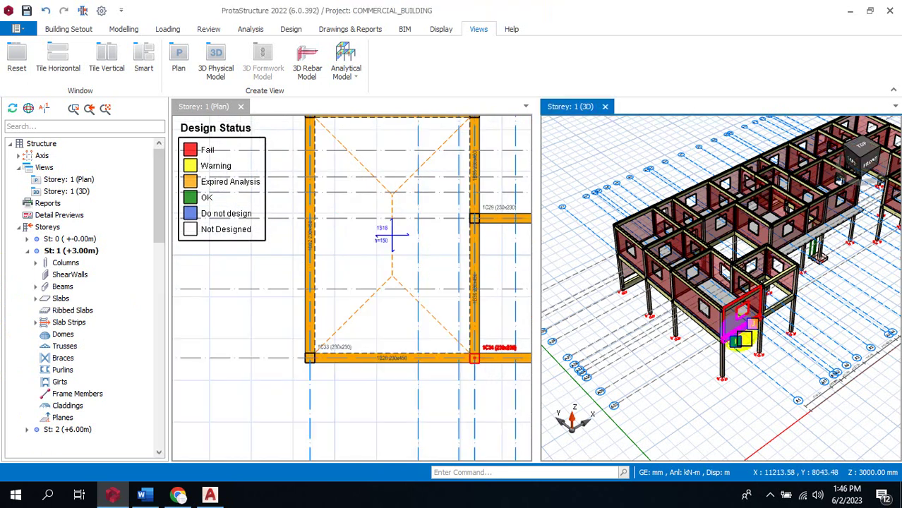
# Review the slab, wall and self-weight loads on beam 1B26 between columns 1C33 and 1C34, leaving them unedited
pyautogui.click(737, 321)
pyautogui.rightClick(737, 321)
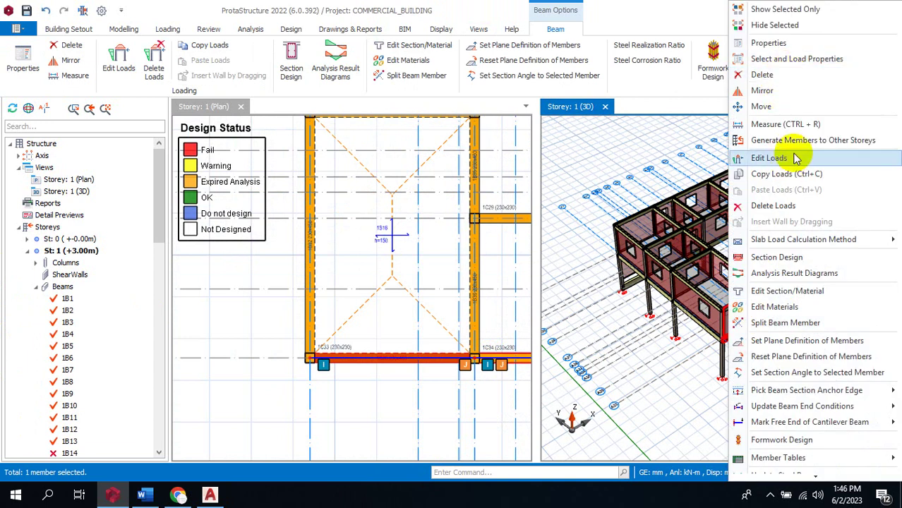
pyautogui.click(794, 158)
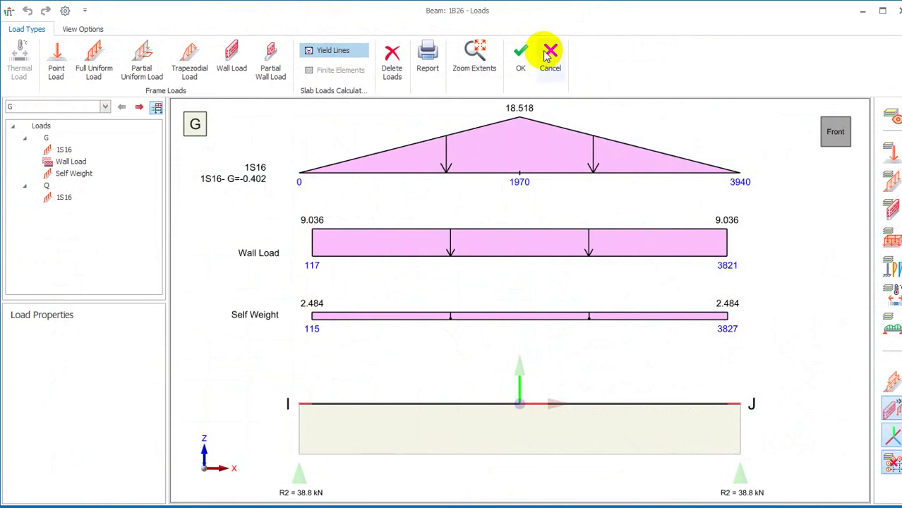
pyautogui.click(549, 56)
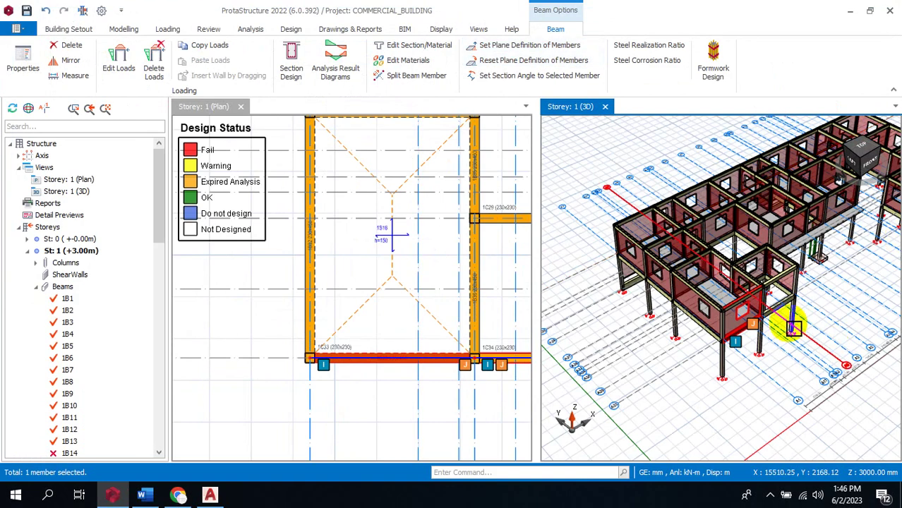
# Delete the wall load from beam 1B26
pyautogui.rightClick(749, 322)
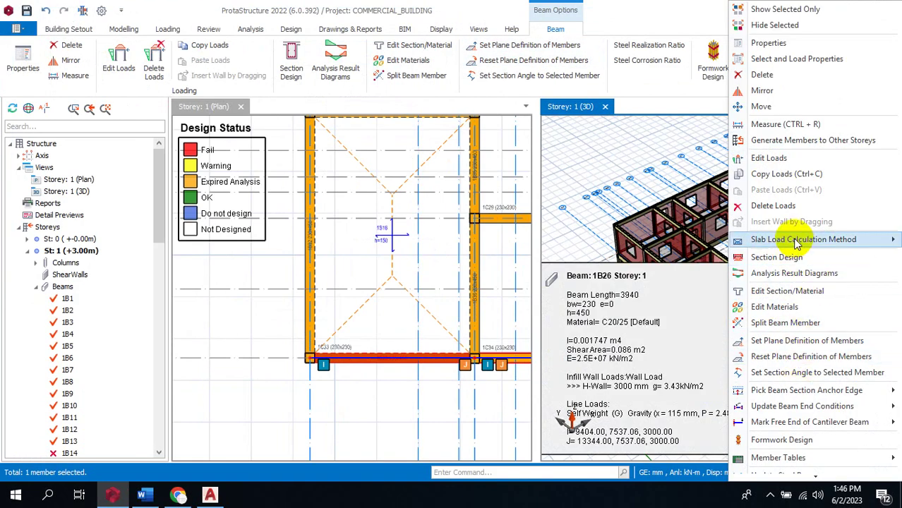
pyautogui.click(791, 205)
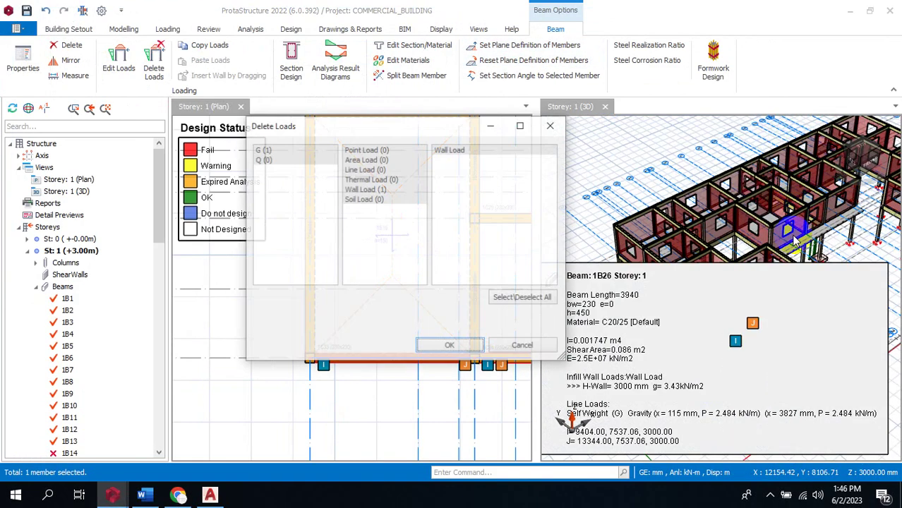
pyautogui.click(456, 345)
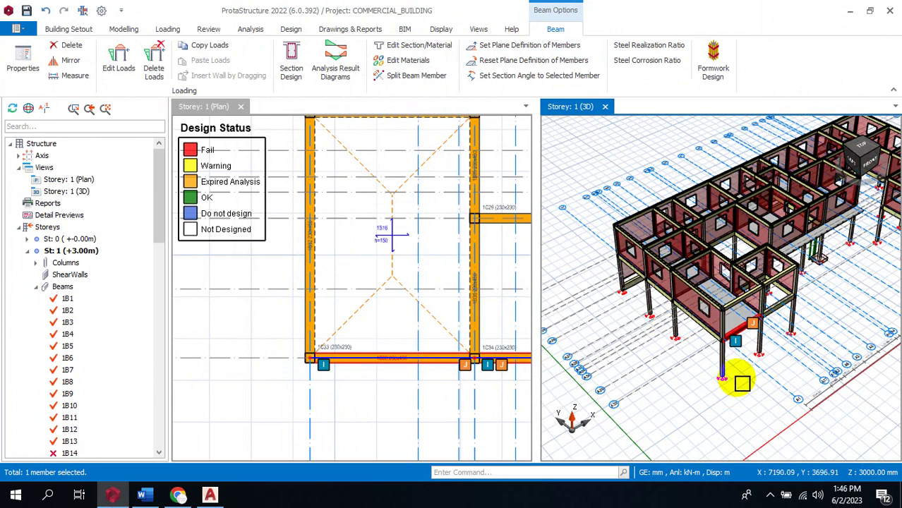
# Open the loads of beam 1B26 for editing and review its slab 1S16 and self-weight loads
pyautogui.click(744, 371)
pyautogui.scroll(5, 721, 274)
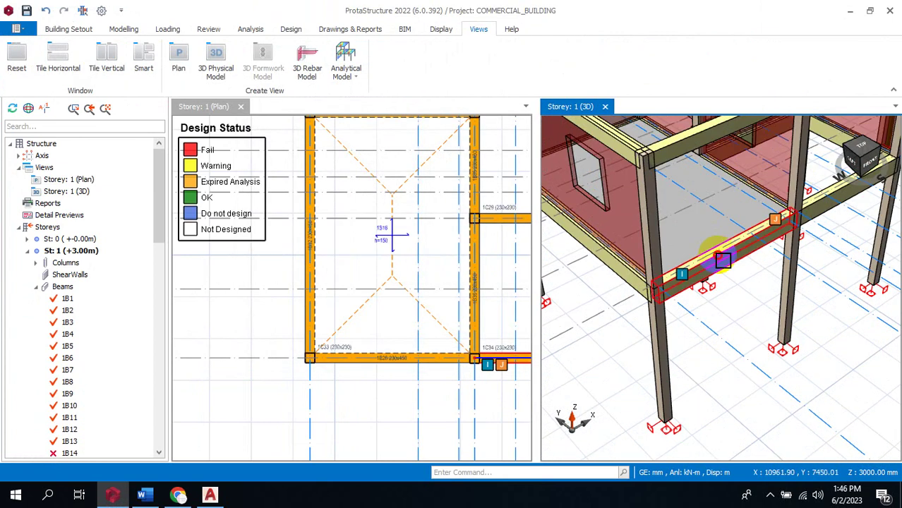
pyautogui.click(717, 256)
pyautogui.rightClick(717, 256)
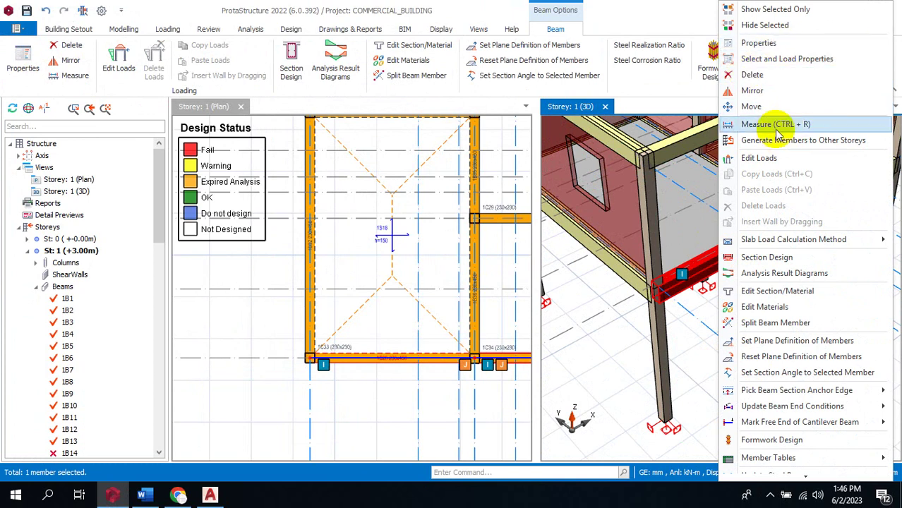
pyautogui.click(765, 159)
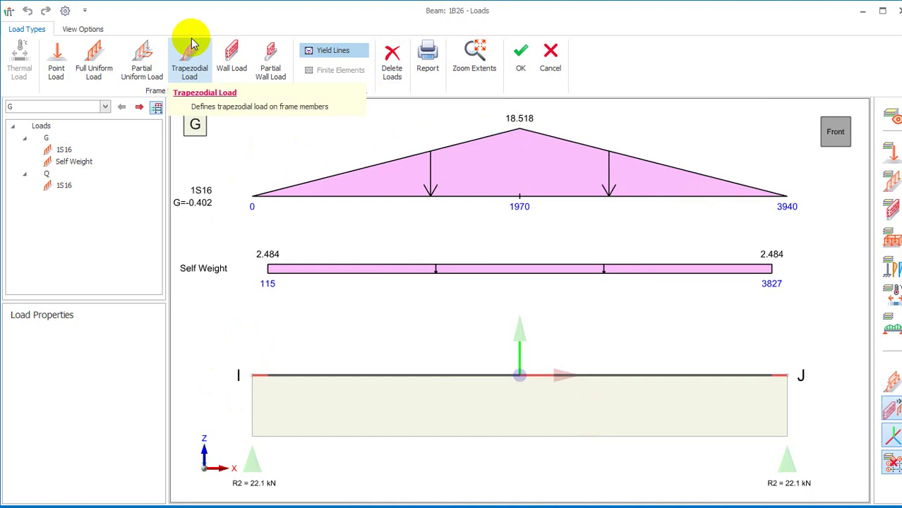
pyautogui.moveTo(194, 44)
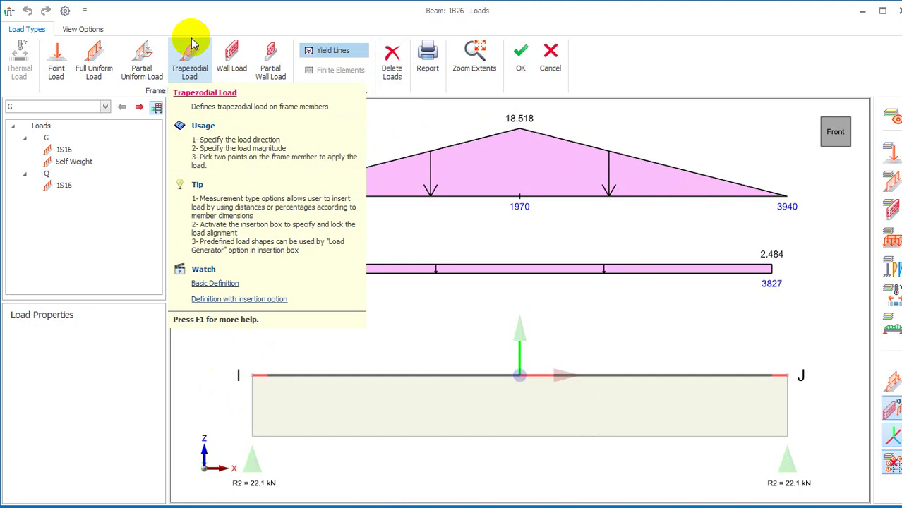
# Assign a wall load labelled Wall Load to beam 1B26: 3.43 kN/m2, 3000 mm high, 230 mm thick, with insertion offsets of 115 and 113 mm
pyautogui.click(228, 55)
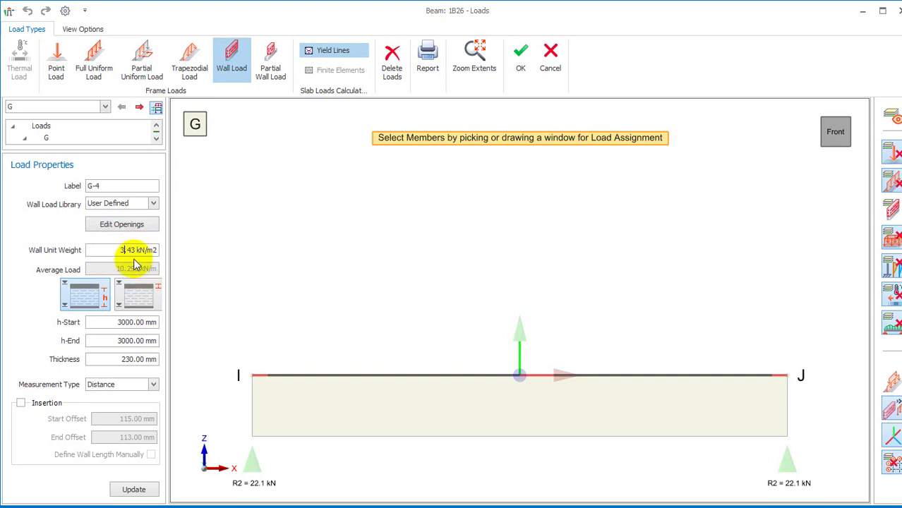
pyautogui.click(22, 404)
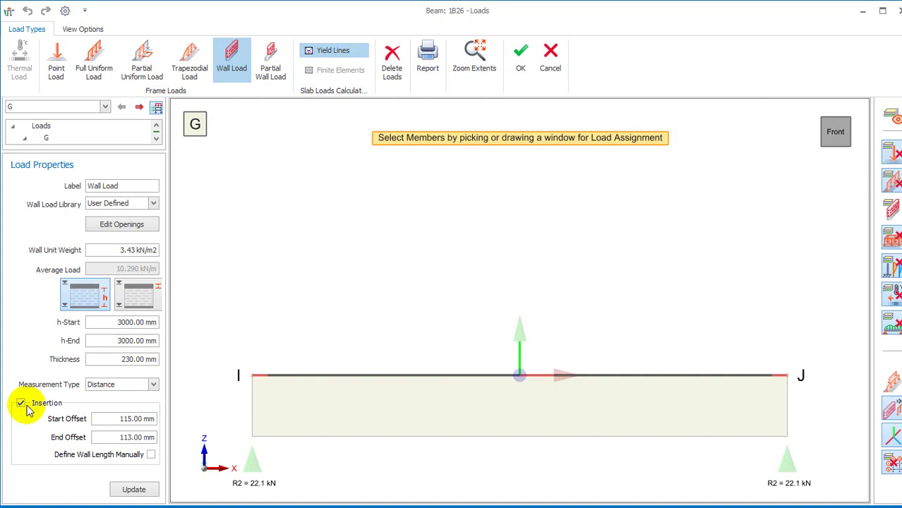
pyautogui.click(123, 226)
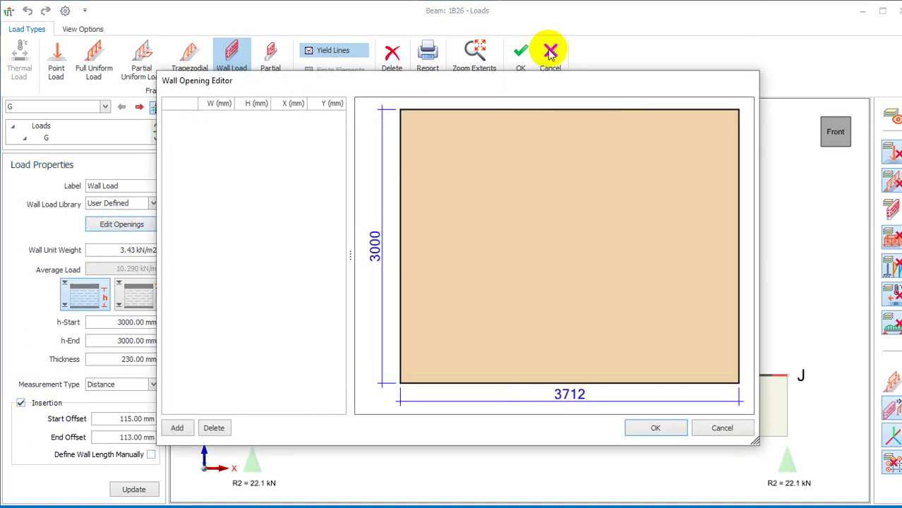
pyautogui.click(726, 428)
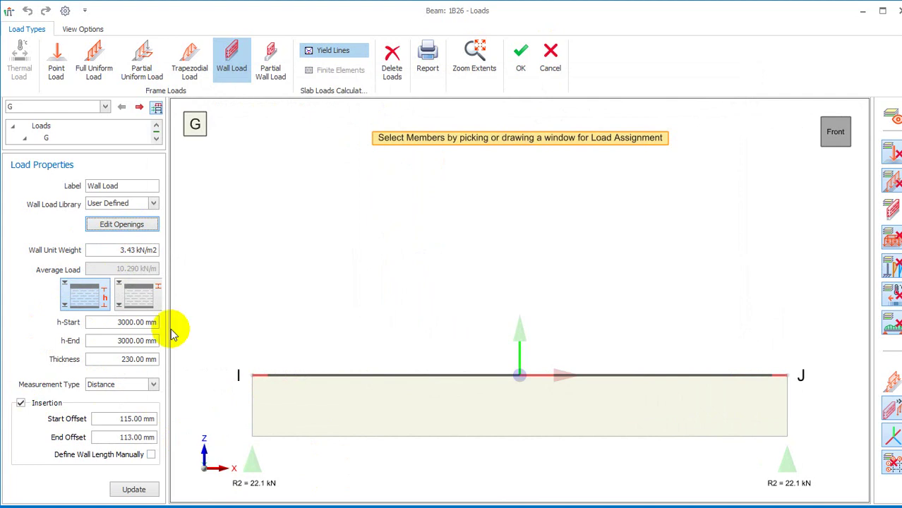
pyautogui.scroll(-5, 460, 296)
pyautogui.scroll(3, 366, 353)
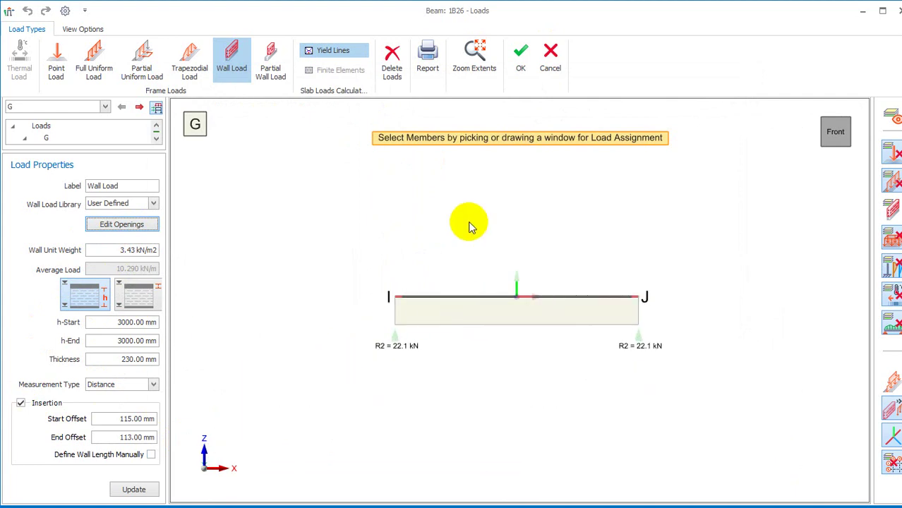
pyautogui.scroll(1, 471, 226)
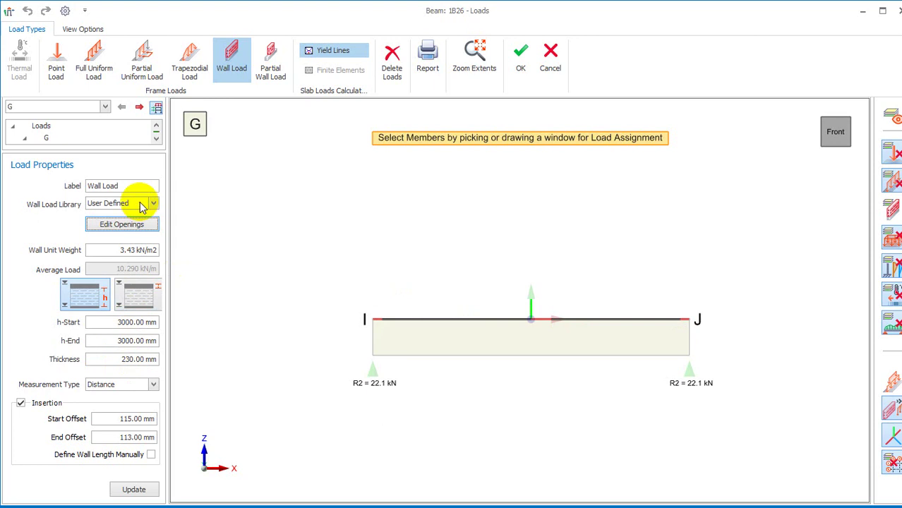
pyautogui.click(537, 334)
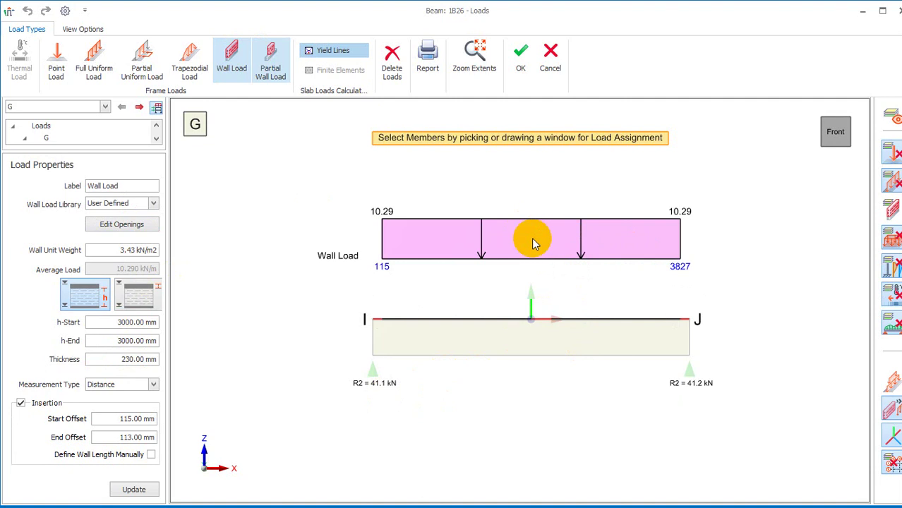
pyautogui.scroll(2, 621, 212)
pyautogui.scroll(-2, 606, 285)
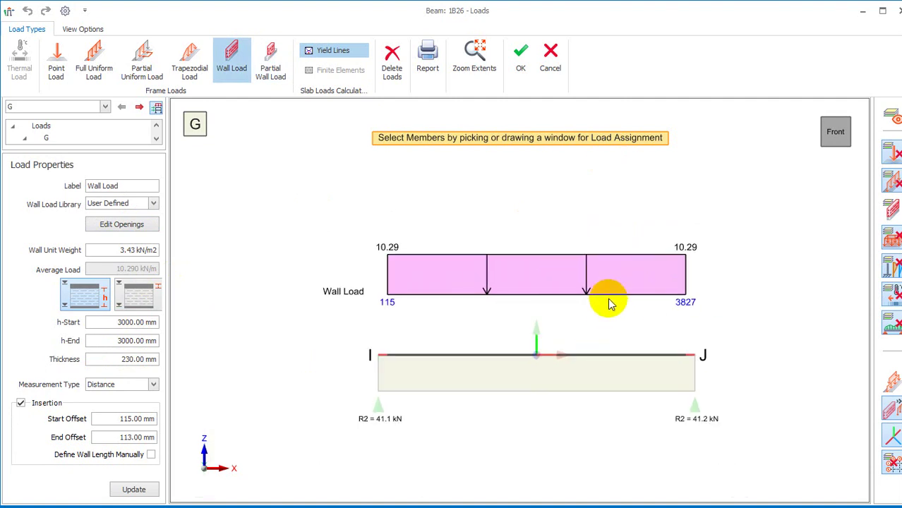
# Review the point, full uniform, partial uniform, trapezoidal, wall and partial wall load options for beam 1B26
pyautogui.click(60, 70)
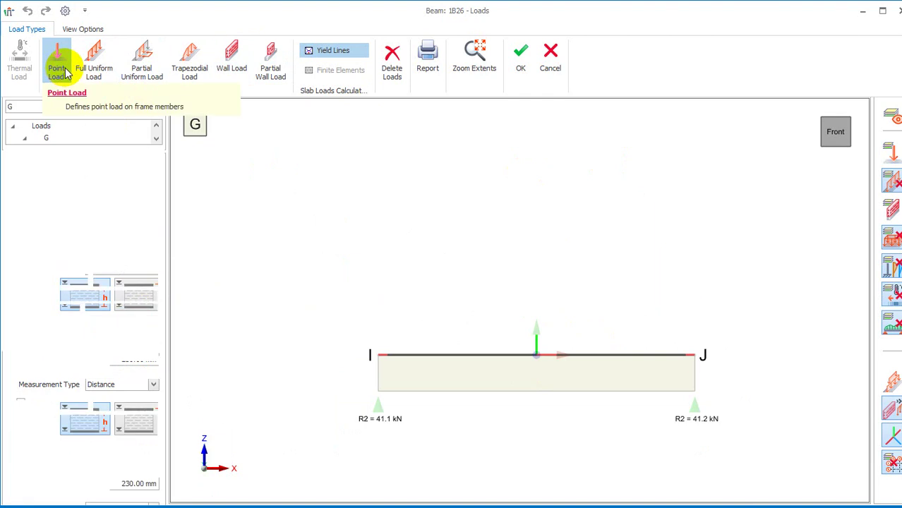
pyautogui.click(106, 68)
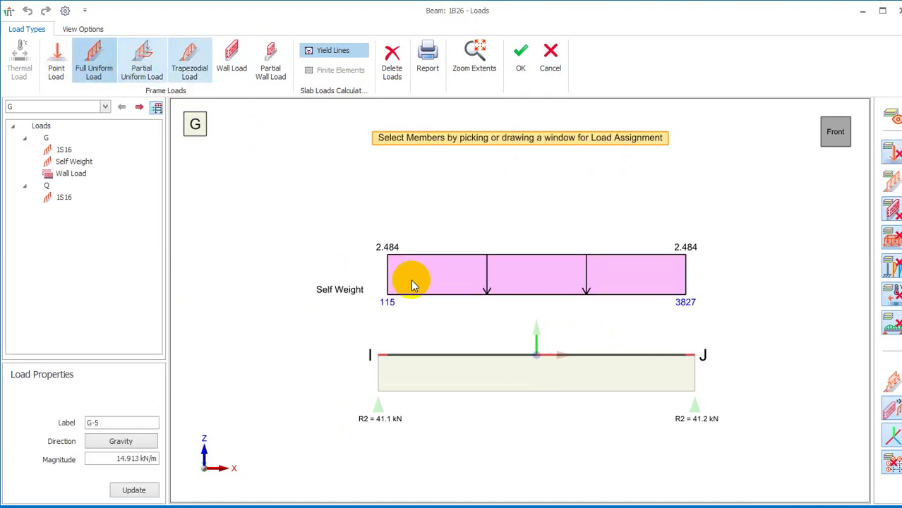
pyautogui.click(138, 63)
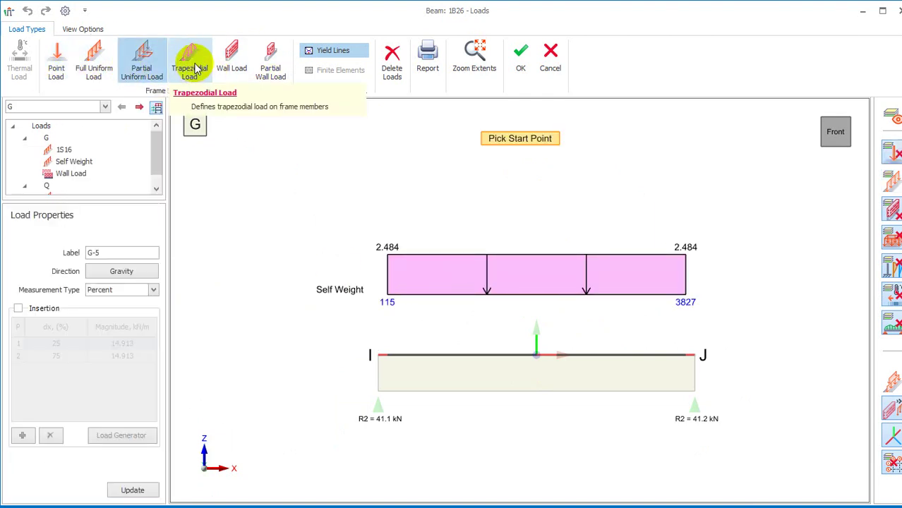
pyautogui.click(191, 64)
pyautogui.click(235, 58)
pyautogui.click(269, 67)
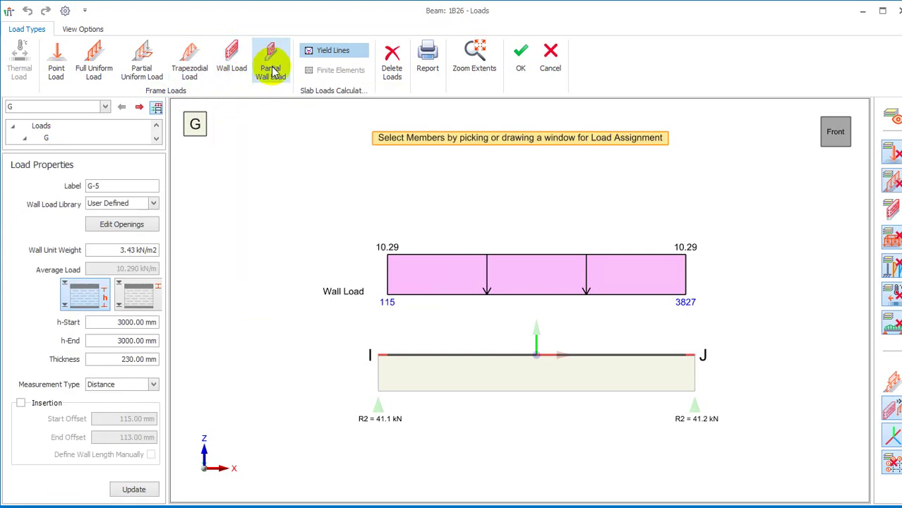
pyautogui.click(235, 58)
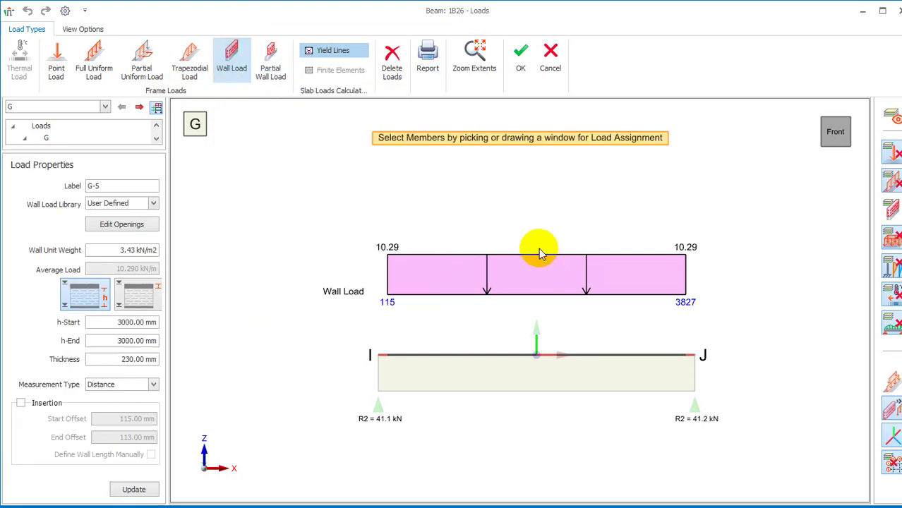
pyautogui.scroll(-3, 537, 346)
pyautogui.scroll(3, 533, 357)
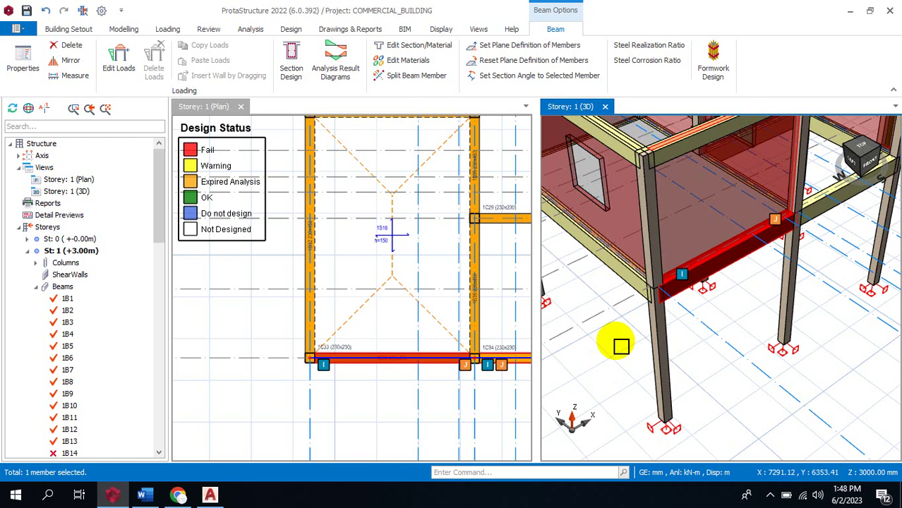
# Select the adjacent beam 1B27 and review its assigned loads, leaving them unedited
pyautogui.click(732, 311)
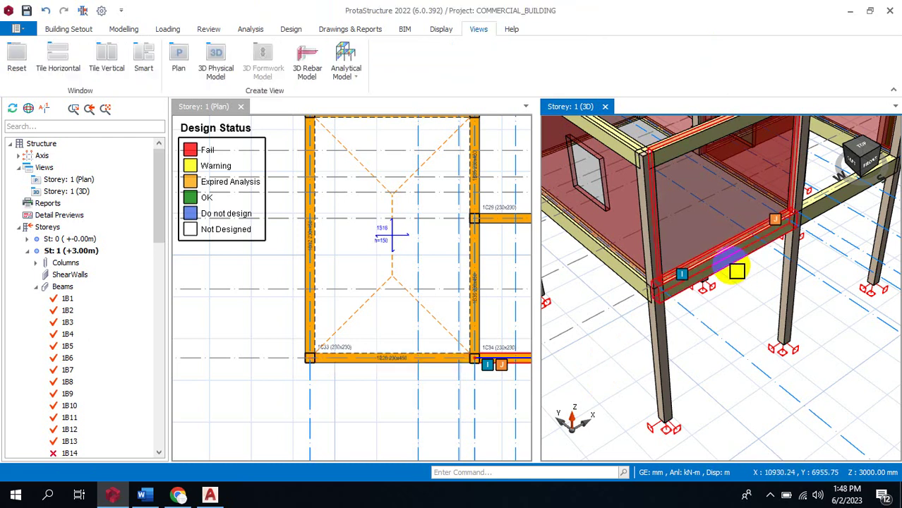
pyautogui.scroll(-5, 735, 273)
pyautogui.scroll(3, 795, 278)
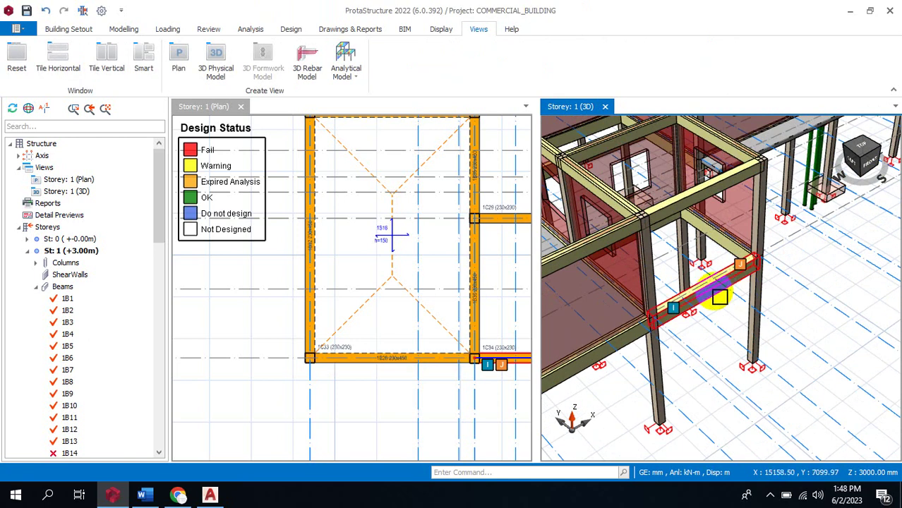
pyautogui.rightClick(719, 297)
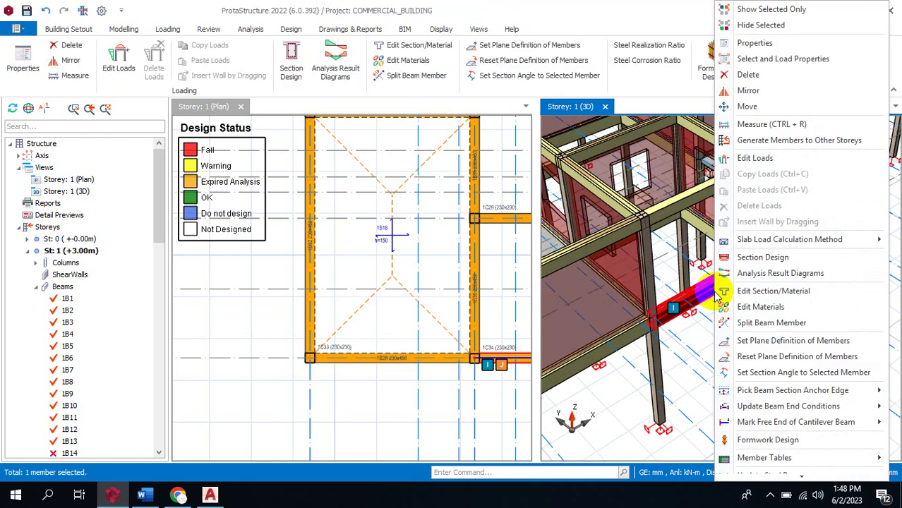
pyautogui.click(742, 161)
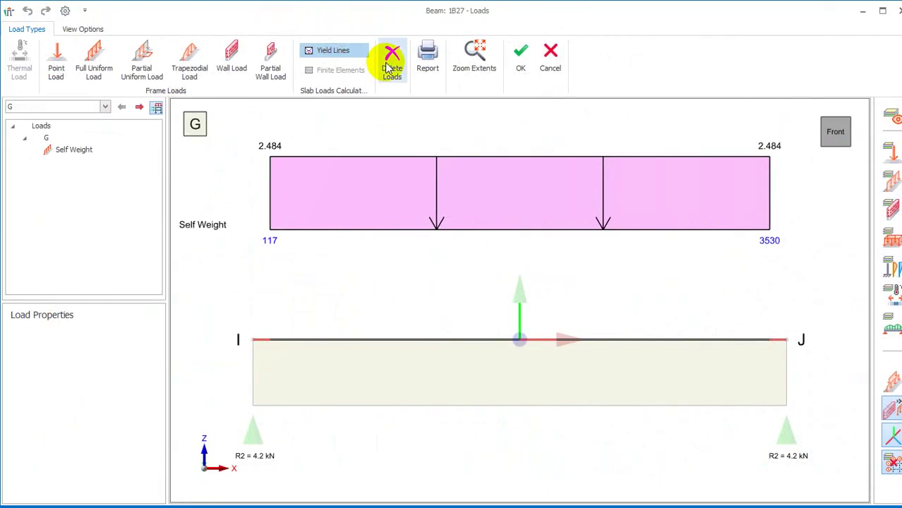
pyautogui.click(552, 55)
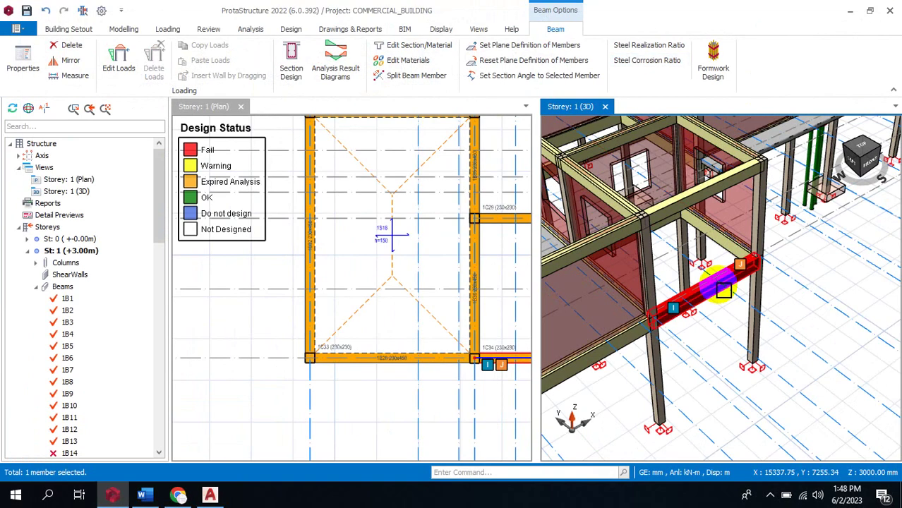
# Open the loads of beam 1B27, review the point, full uniform, wall and partial wall load settings, and leave without assigning any
pyautogui.rightClick(721, 290)
pyautogui.click(762, 158)
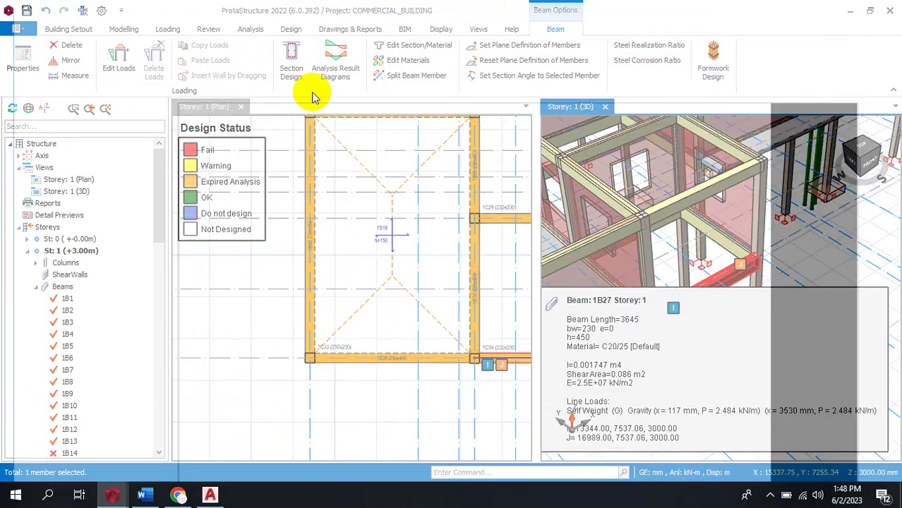
pyautogui.click(57, 59)
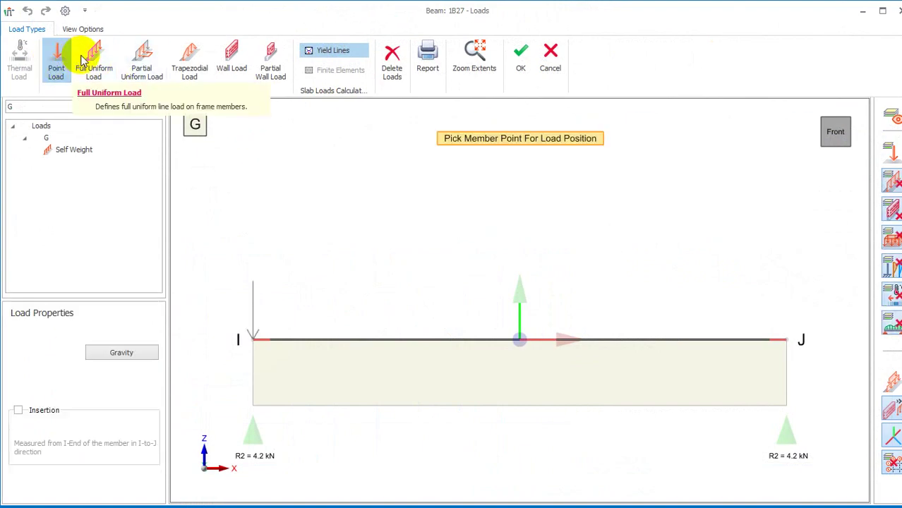
pyautogui.click(93, 63)
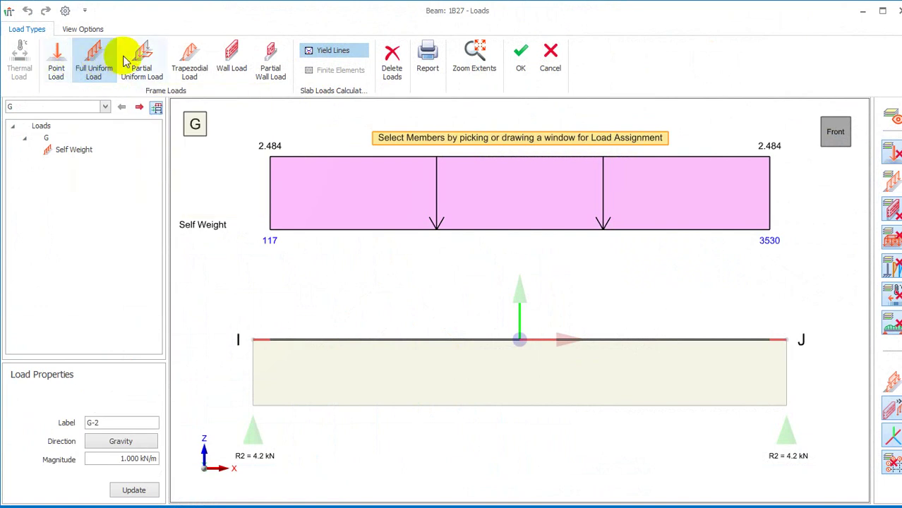
pyautogui.click(270, 62)
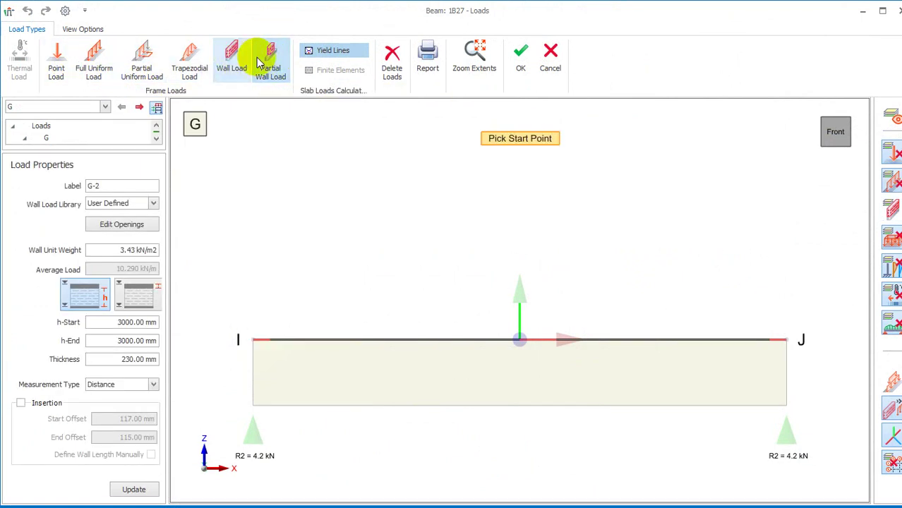
pyautogui.click(234, 58)
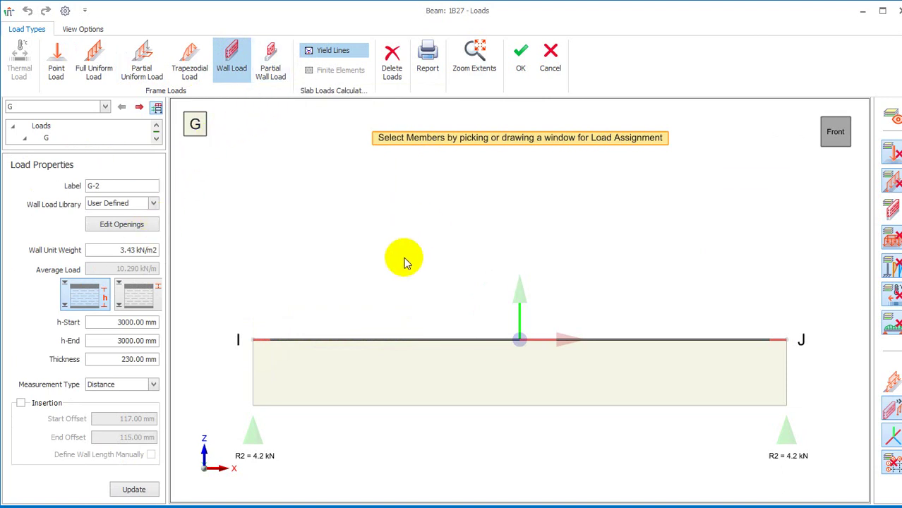
pyautogui.scroll(3, 408, 267)
pyautogui.scroll(-4, 408, 268)
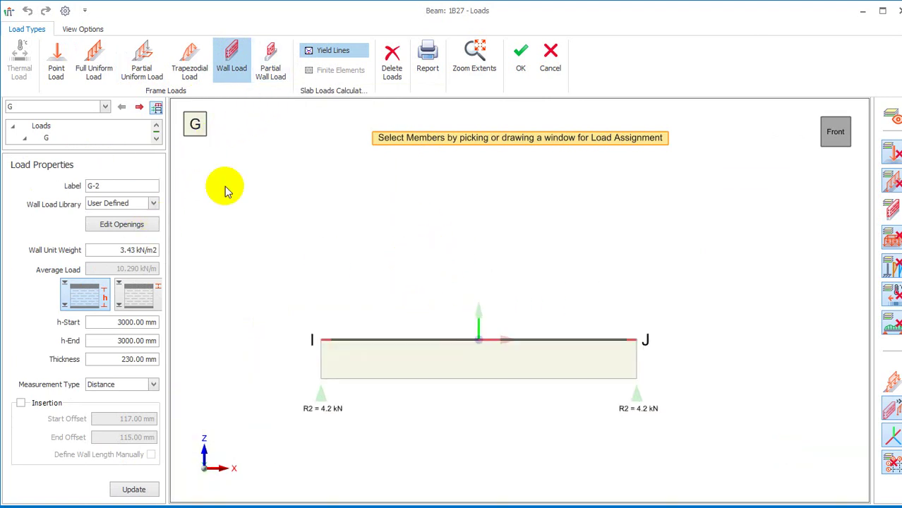
pyautogui.click(268, 64)
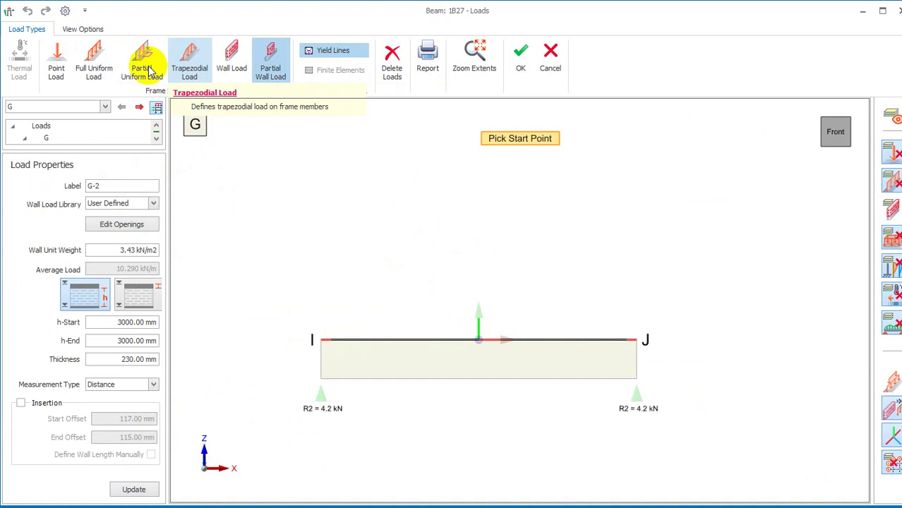
pyautogui.click(52, 57)
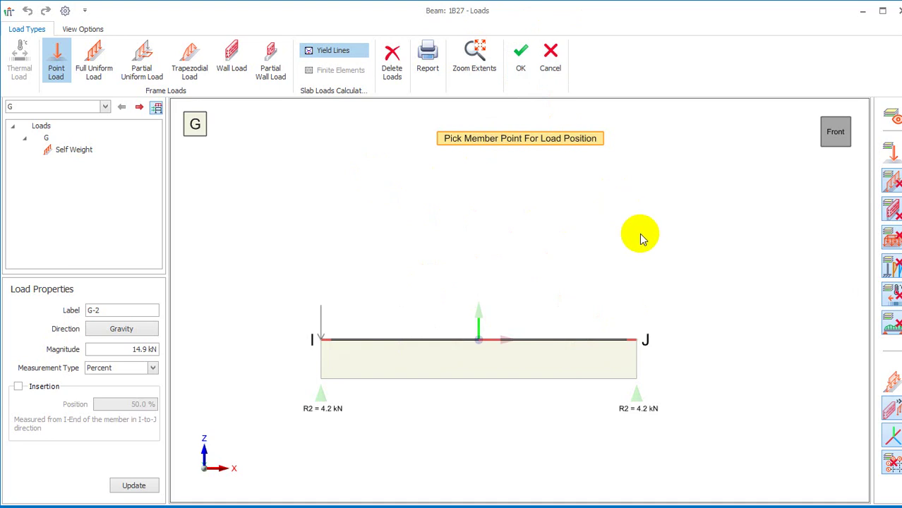
pyautogui.click(549, 59)
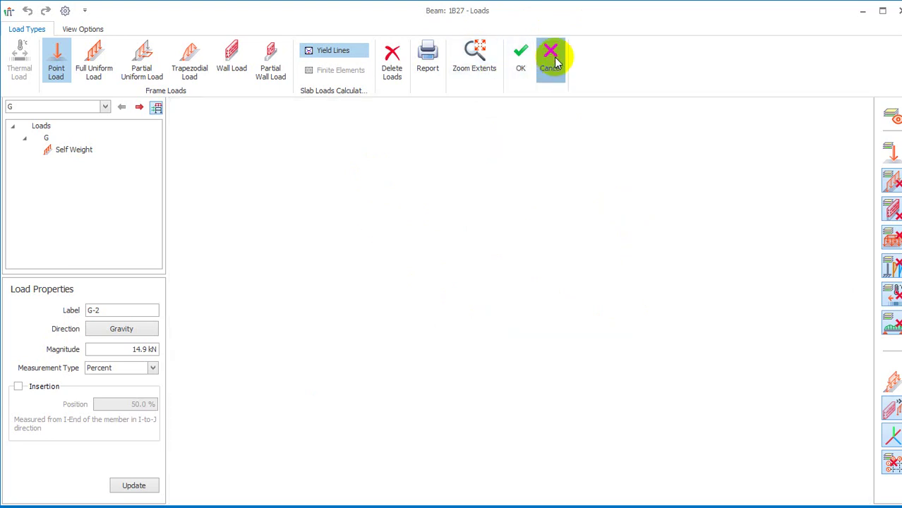
# Open the loads of beam 1B32 and review its slab 1S16, wall and self-weight loads, leaving them unedited
pyautogui.scroll(-4, 845, 313)
pyautogui.press('Escape')
pyautogui.scroll(4, 715, 328)
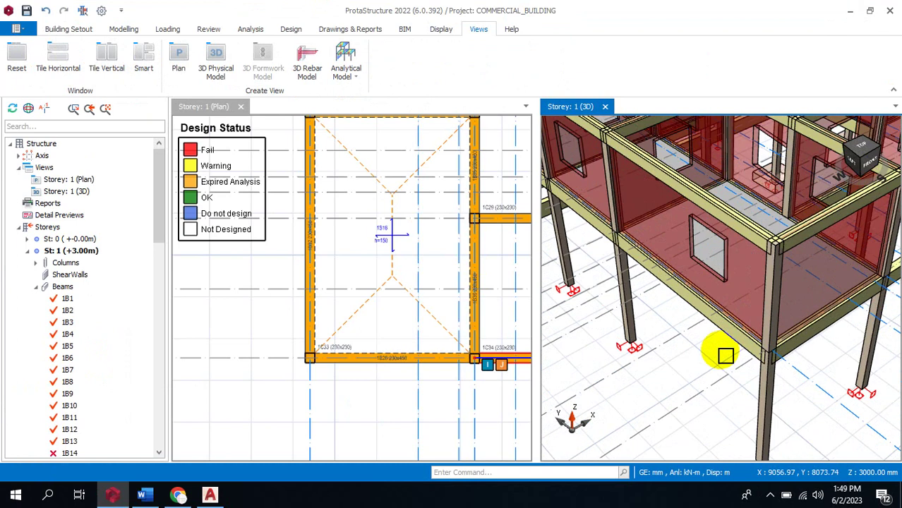
pyautogui.rightClick(714, 329)
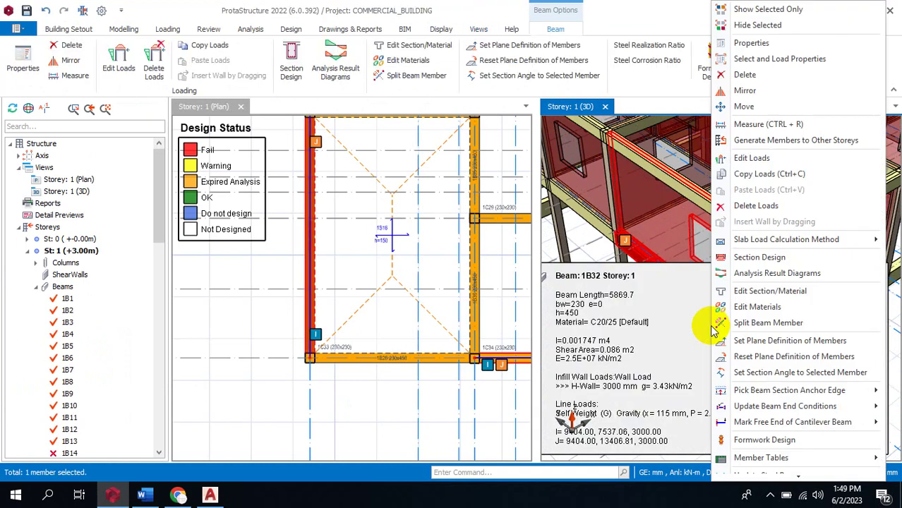
pyautogui.click(765, 157)
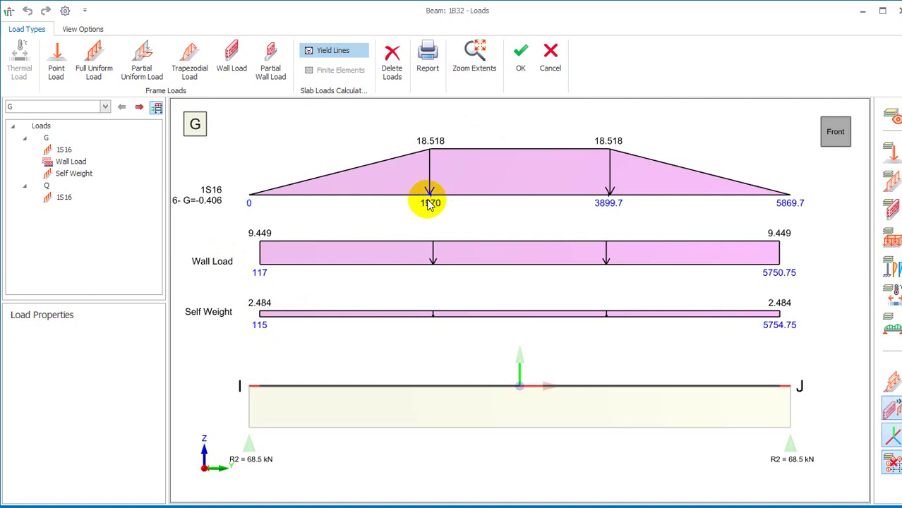
pyautogui.click(549, 60)
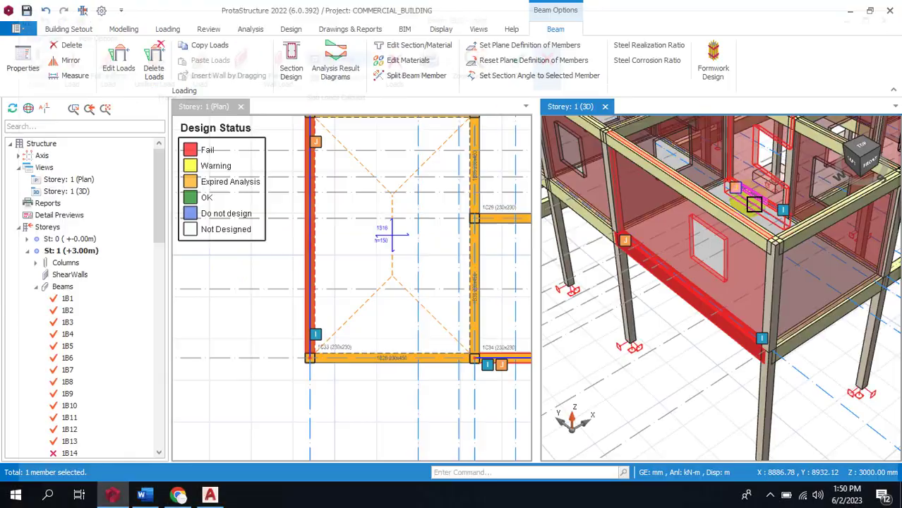
# Clear the beam selection and reopen the loads of beam 1B27 for editing
pyautogui.scroll(-5, 674, 377)
pyautogui.press('Escape')
pyautogui.scroll(5, 700, 287)
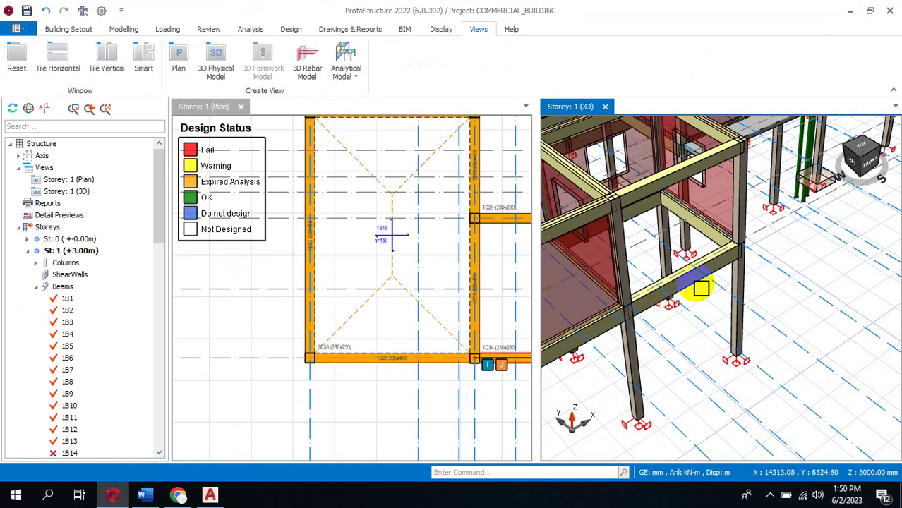
pyautogui.rightClick(700, 287)
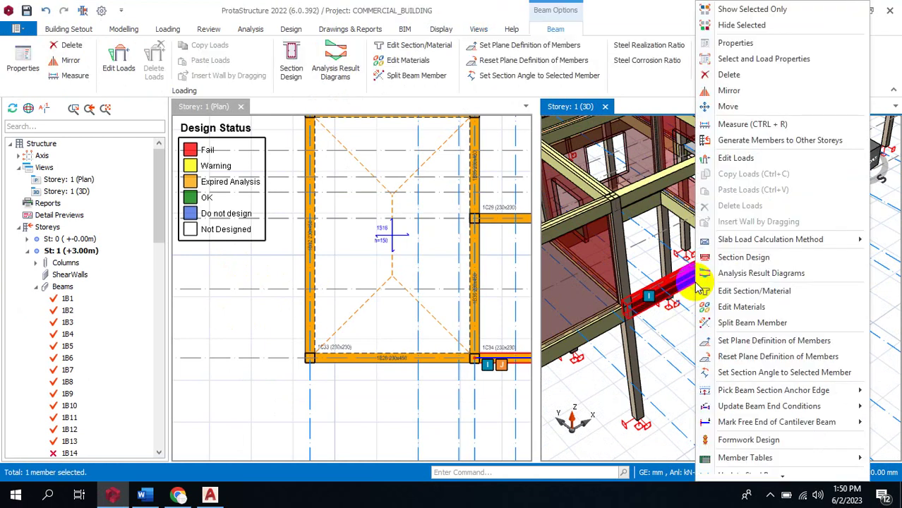
pyautogui.click(779, 163)
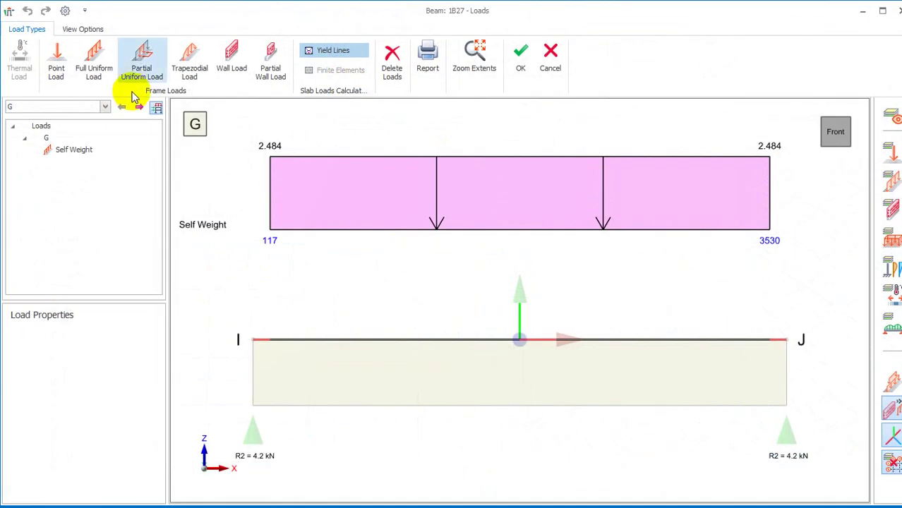
# Try a 5 kN gravity point load on beam 1B27, with percent measurement and its insertion position set to 20%
pyautogui.click(56, 62)
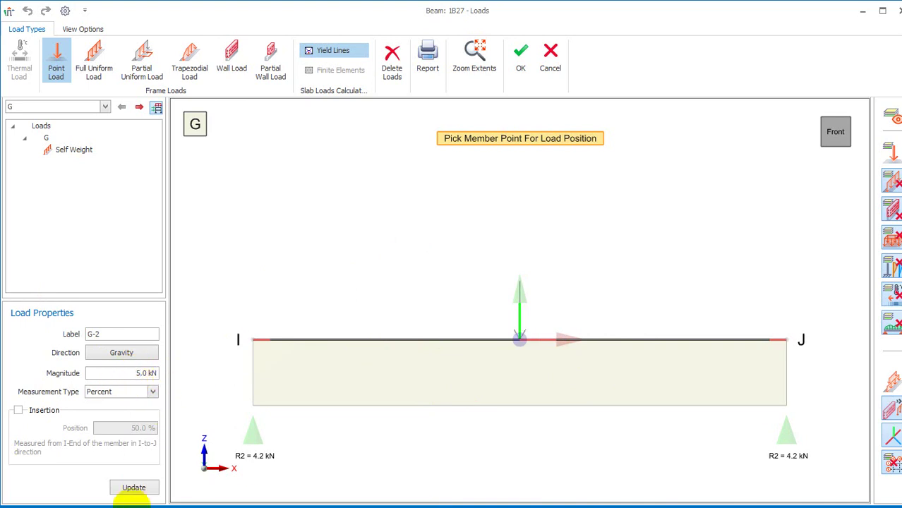
pyautogui.click(17, 411)
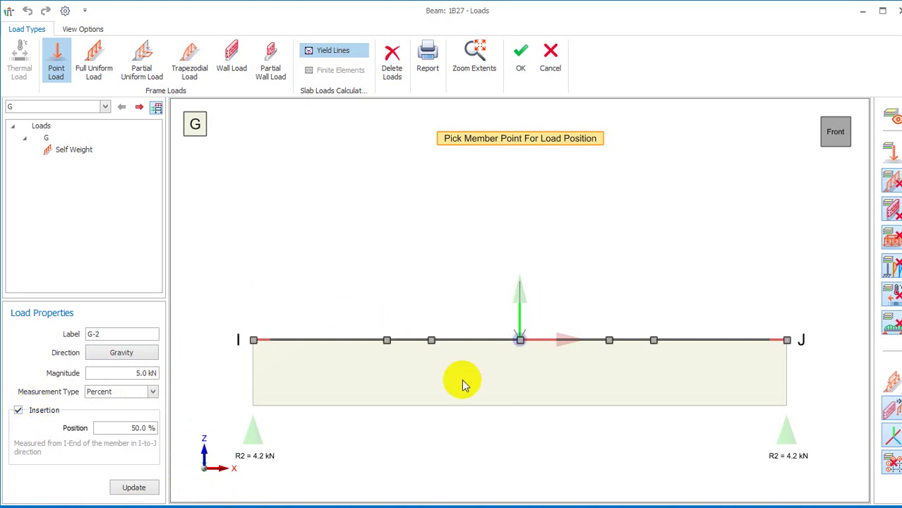
pyautogui.click(18, 410)
pyautogui.click(18, 411)
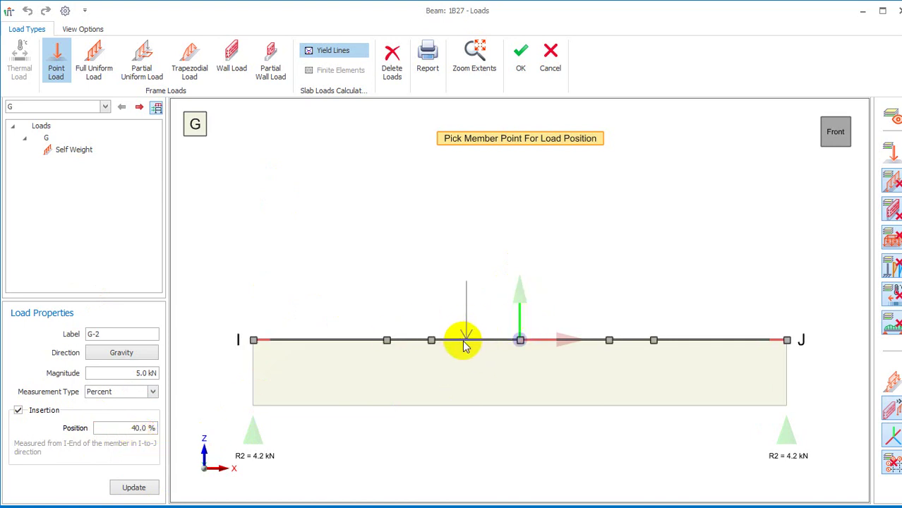
pyautogui.doubleClick(127, 428)
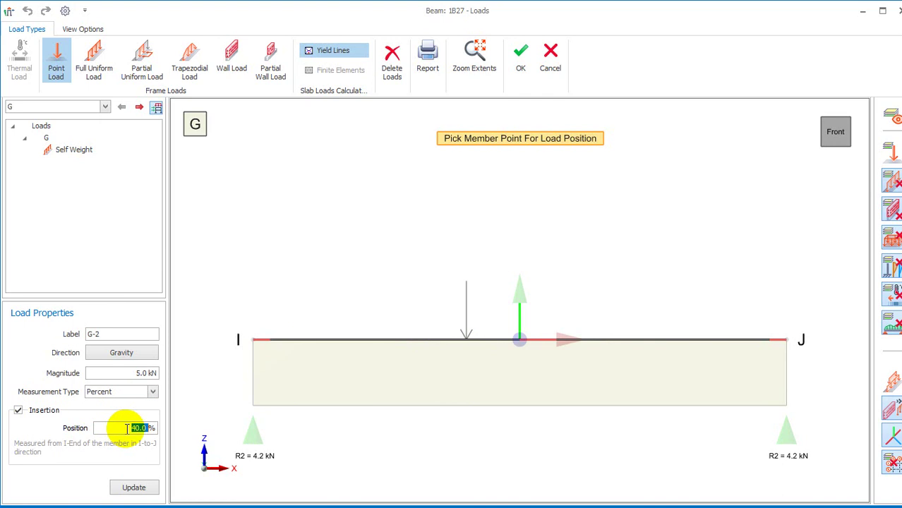
pyautogui.write('20.0')
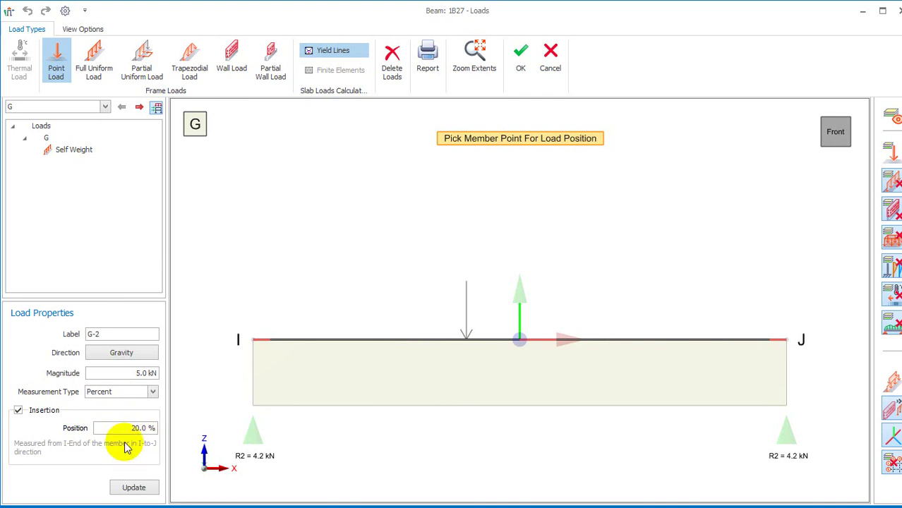
pyautogui.click(129, 487)
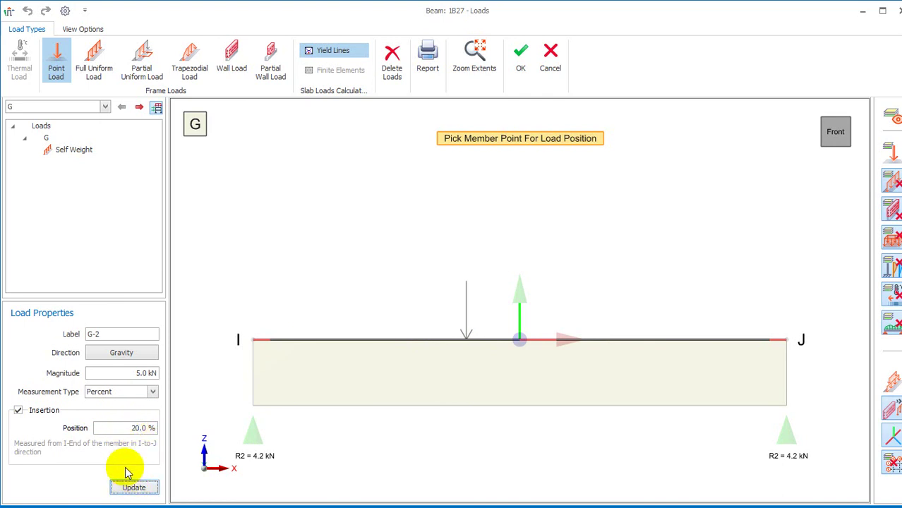
pyautogui.click(126, 428)
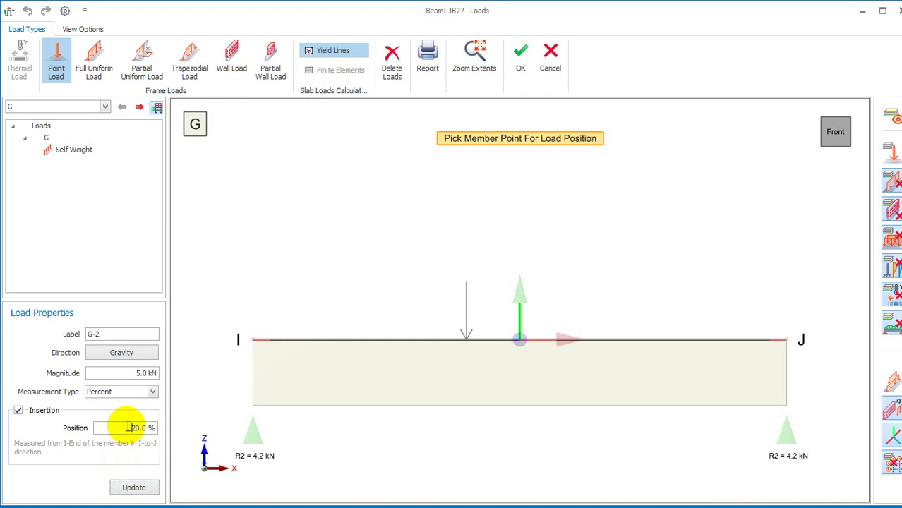
pyautogui.doubleClick(128, 427)
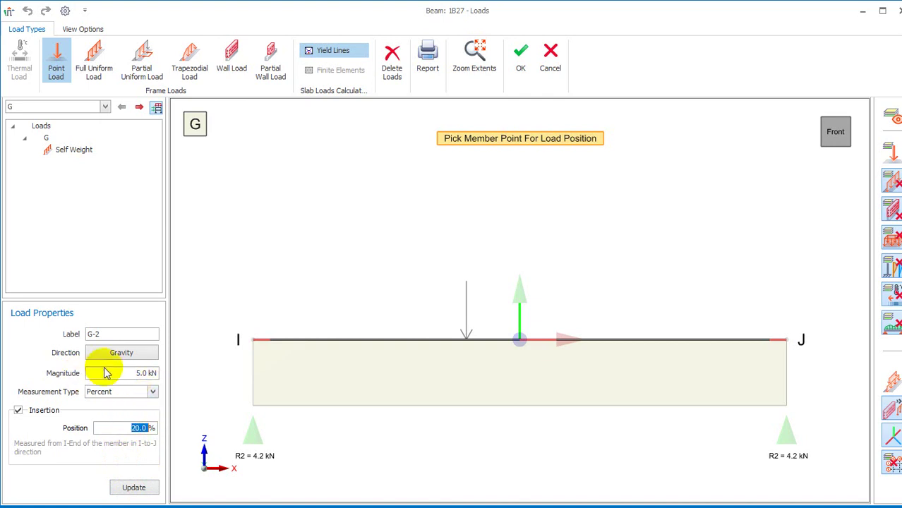
pyautogui.click(119, 373)
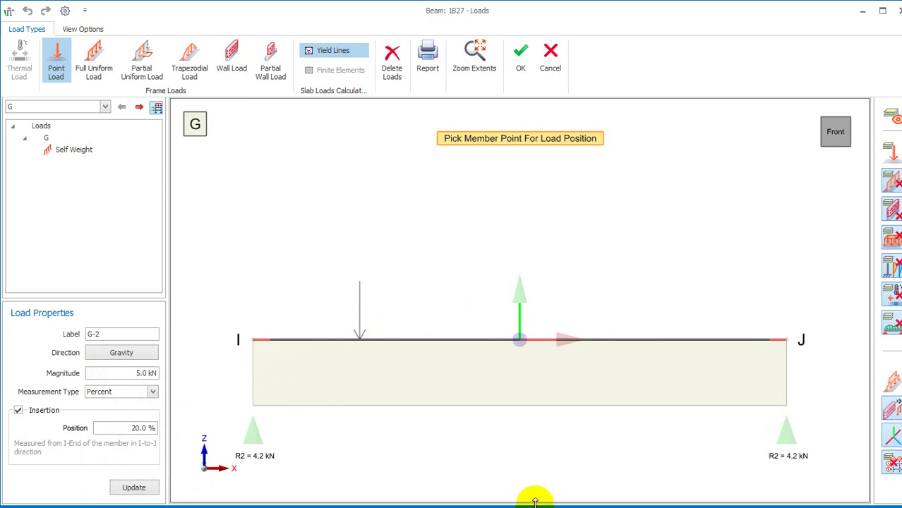
# Assign two full uniform gravity loads of 2 kN/m along the whole length of beam 1B27
pyautogui.click(93, 65)
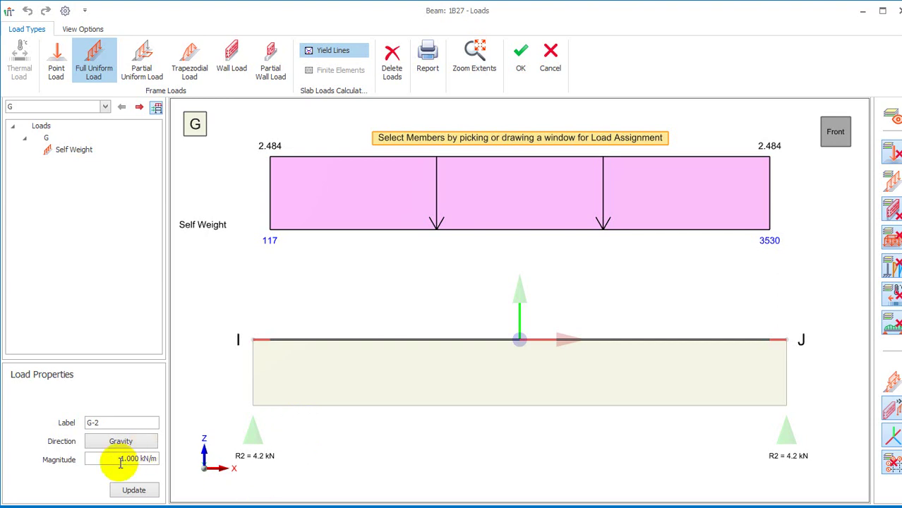
pyautogui.click(401, 352)
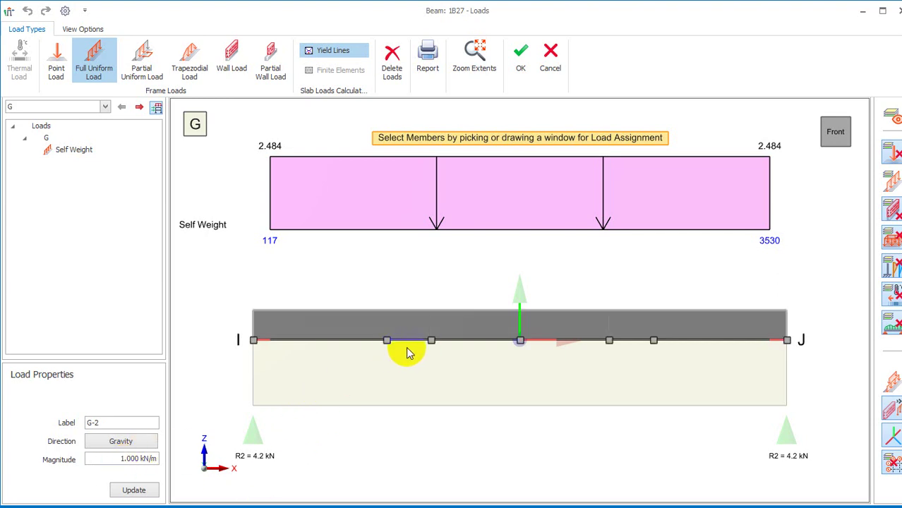
pyautogui.click(403, 353)
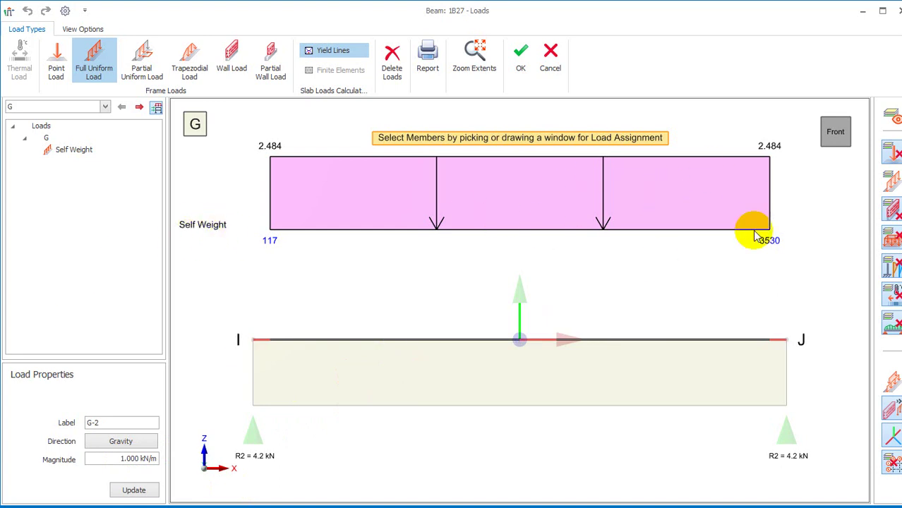
pyautogui.click(460, 353)
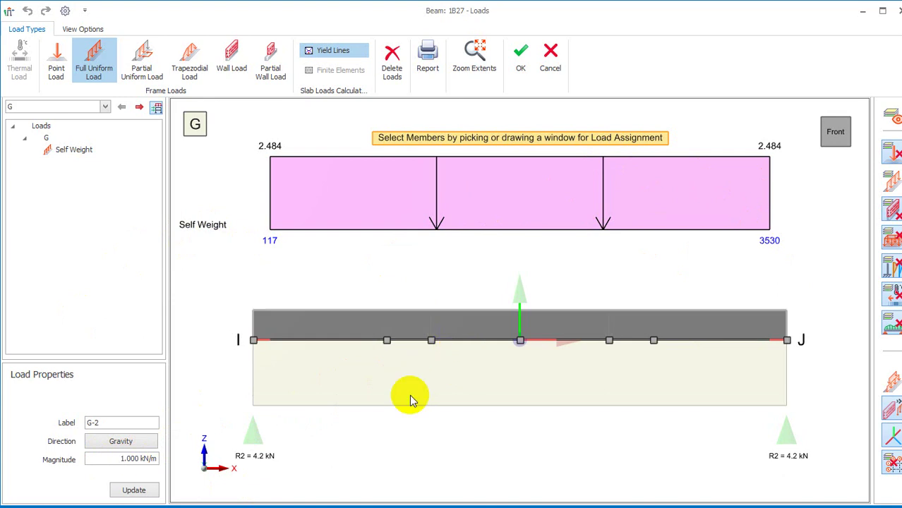
pyautogui.doubleClick(112, 460)
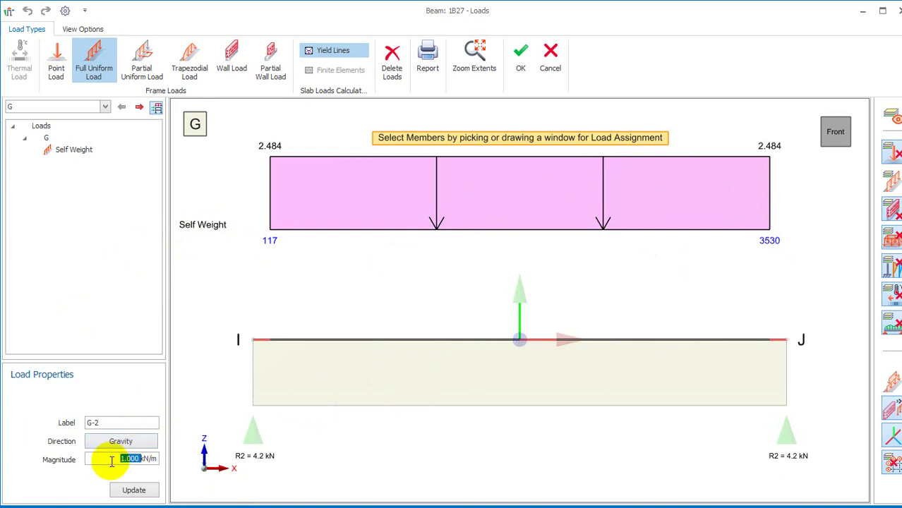
pyautogui.write('2')
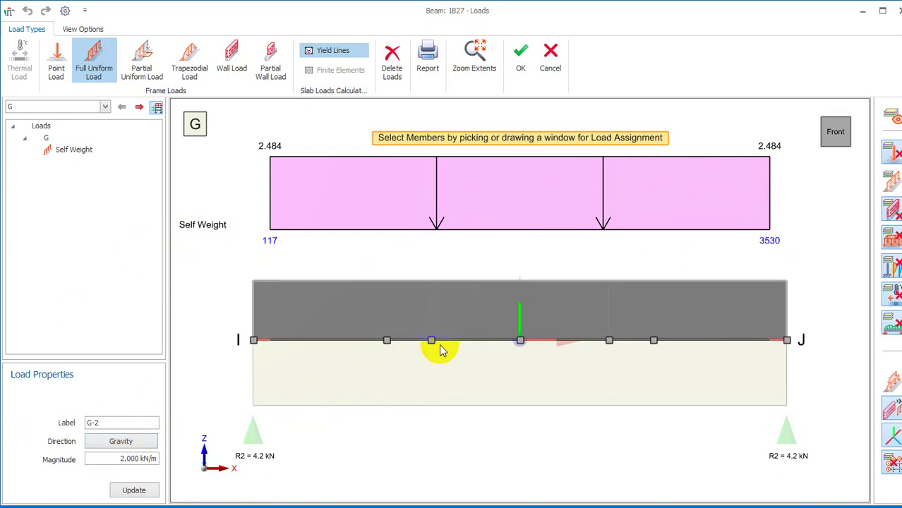
pyautogui.click(433, 348)
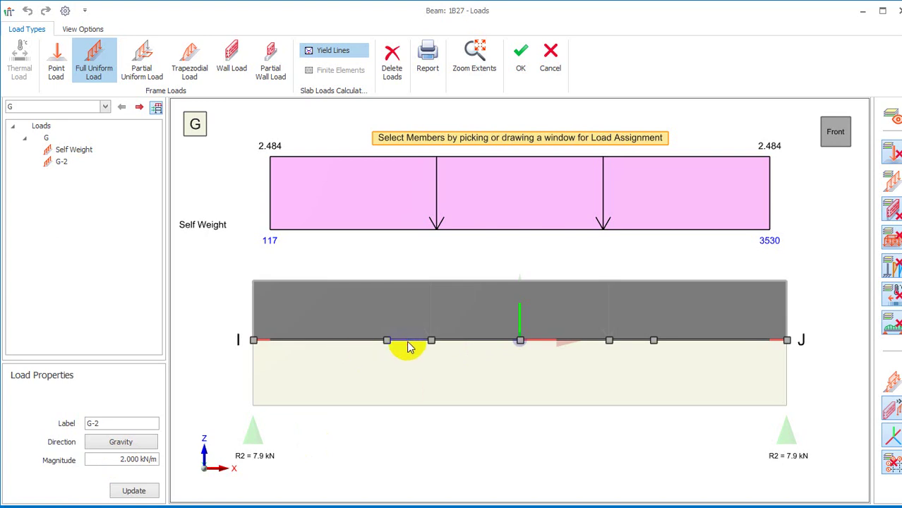
pyautogui.click(407, 347)
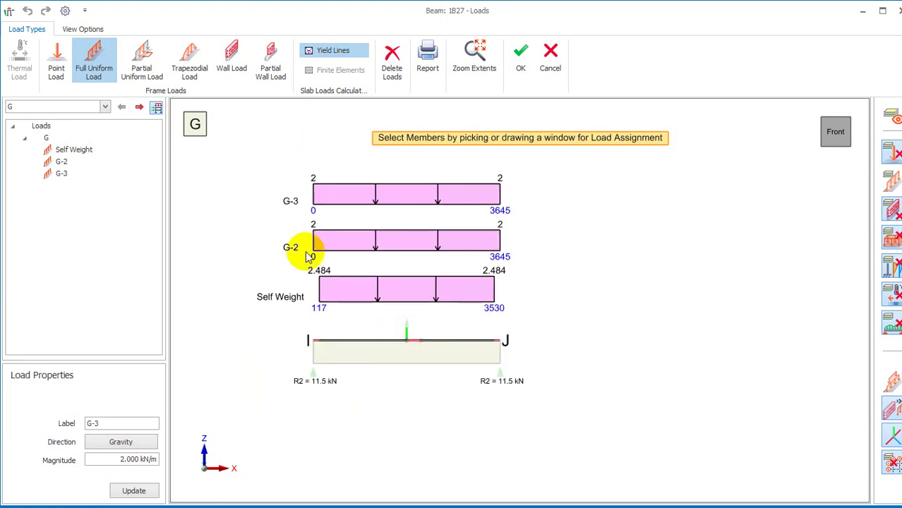
pyautogui.press('Escape')
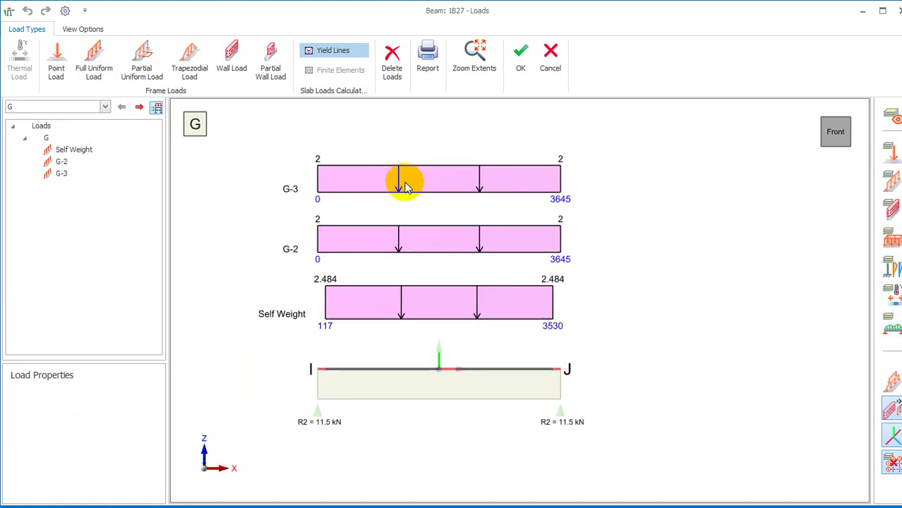
# Delete the two 2 kN/m full uniform loads from beam 1B27, keeping its self-weight load
pyautogui.click(450, 189)
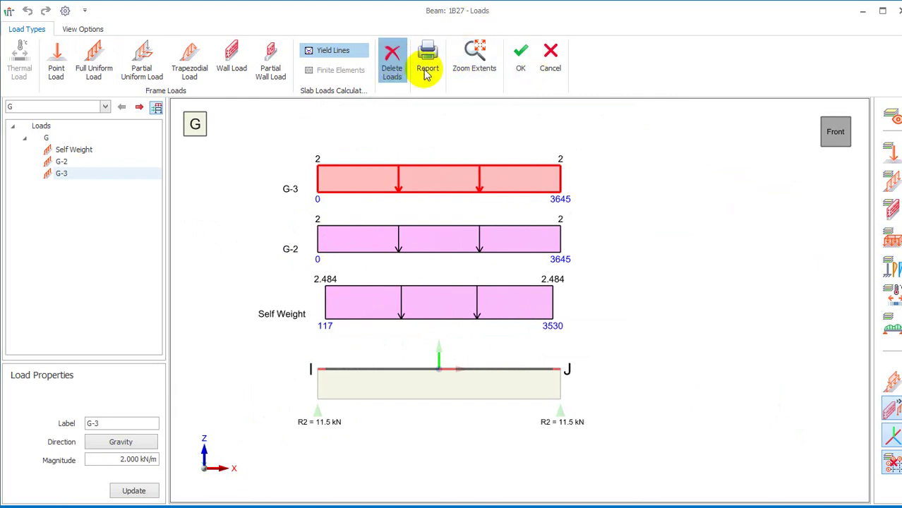
pyautogui.click(400, 69)
pyautogui.click(470, 345)
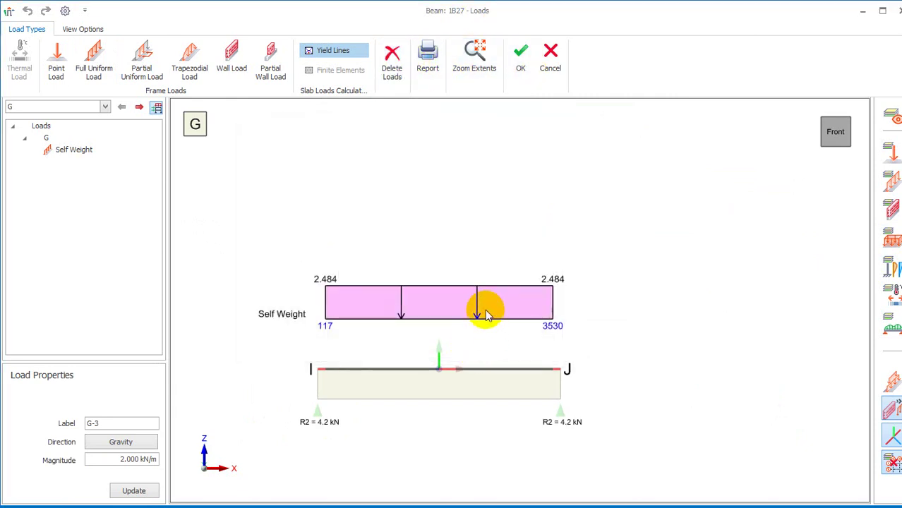
pyautogui.scroll(1, 359, 353)
pyautogui.scroll(-3, 444, 233)
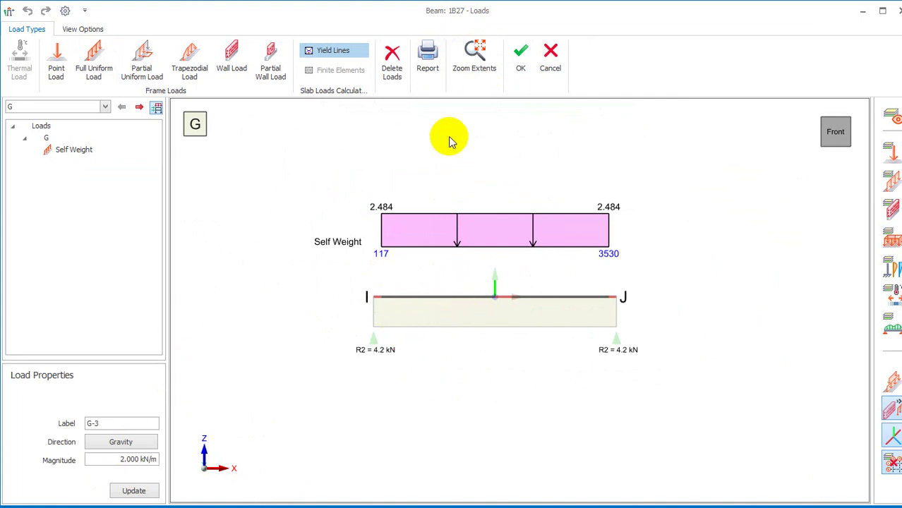
pyautogui.scroll(4, 522, 162)
pyautogui.scroll(-4, 570, 156)
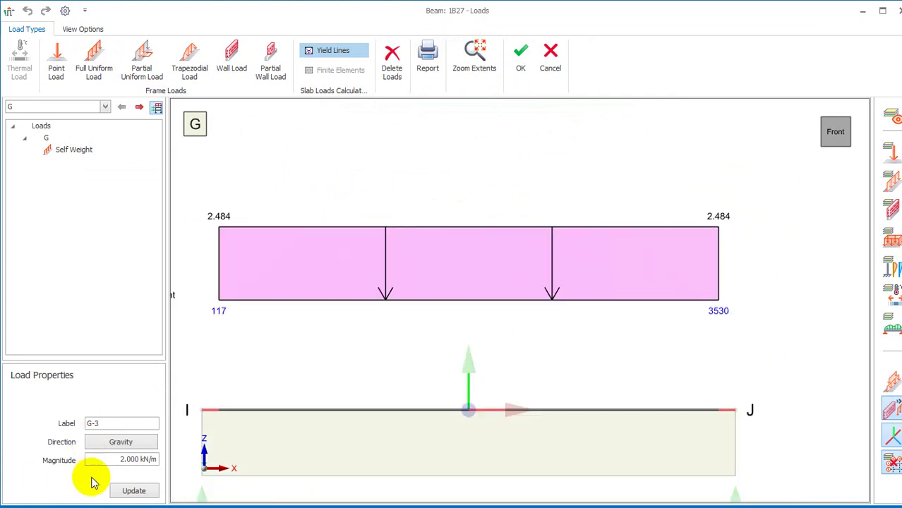
# Try to update the load properties and confirm the load edits of beam 1B27, dismissing the dialog that interrupts
pyautogui.click(134, 491)
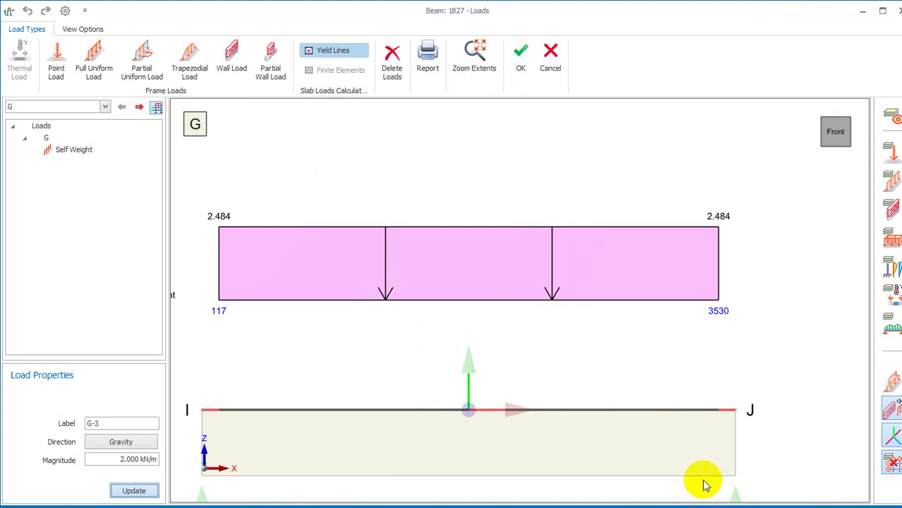
pyautogui.click(517, 57)
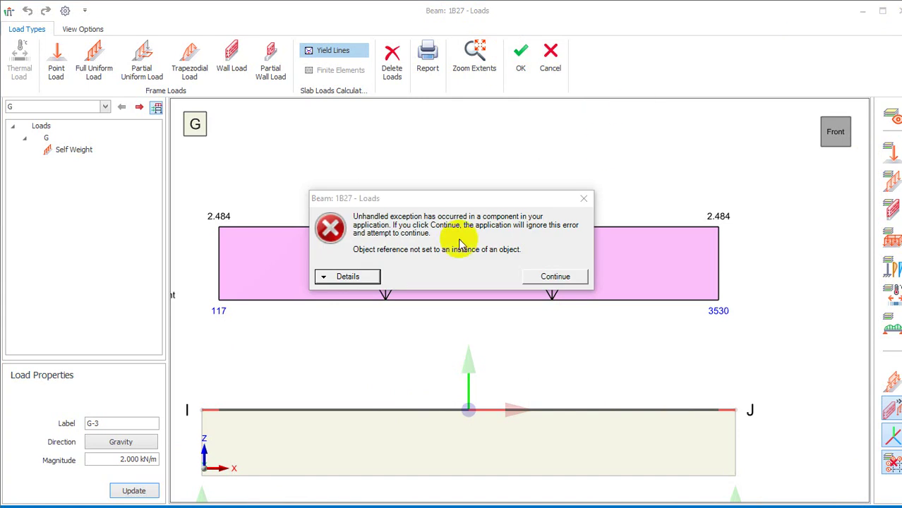
pyautogui.click(577, 277)
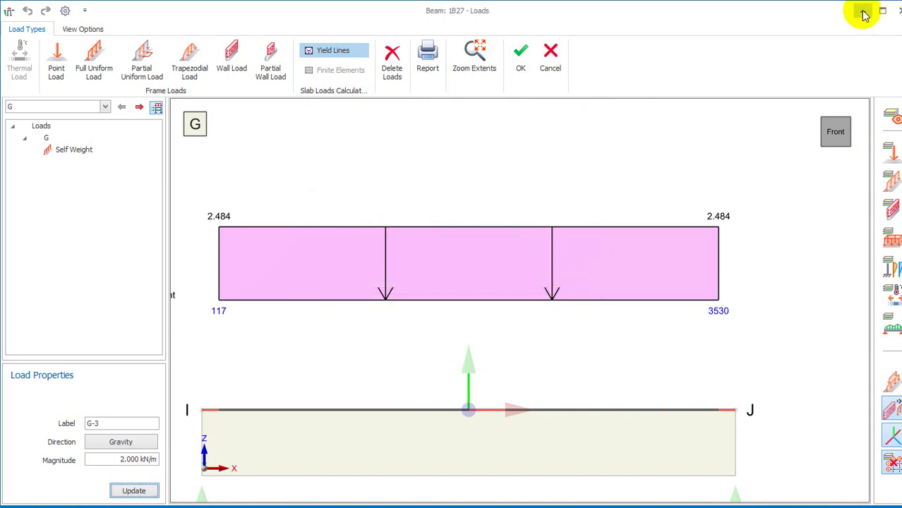
pyautogui.click(451, 196)
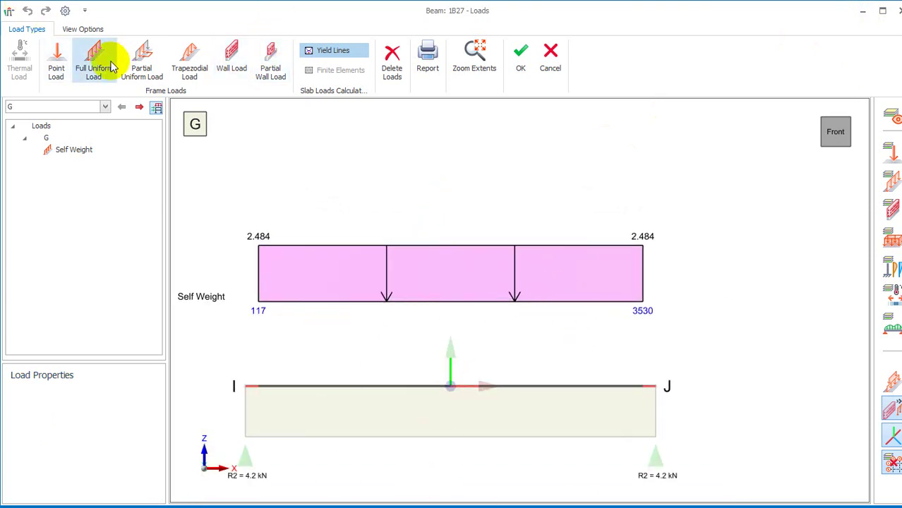
# Assign a full uniform gravity load of 1 kN/m along the whole length of beam 1B27
pyautogui.click(477, 262)
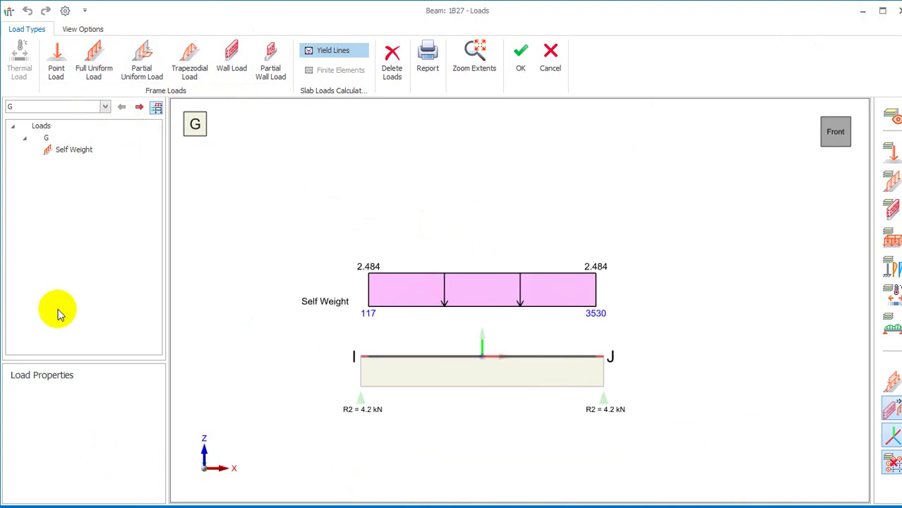
pyautogui.click(94, 60)
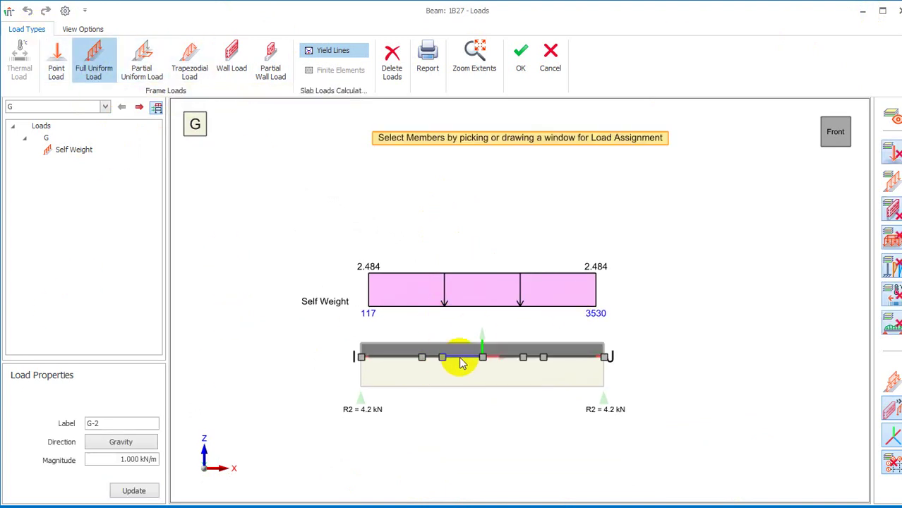
pyautogui.click(460, 362)
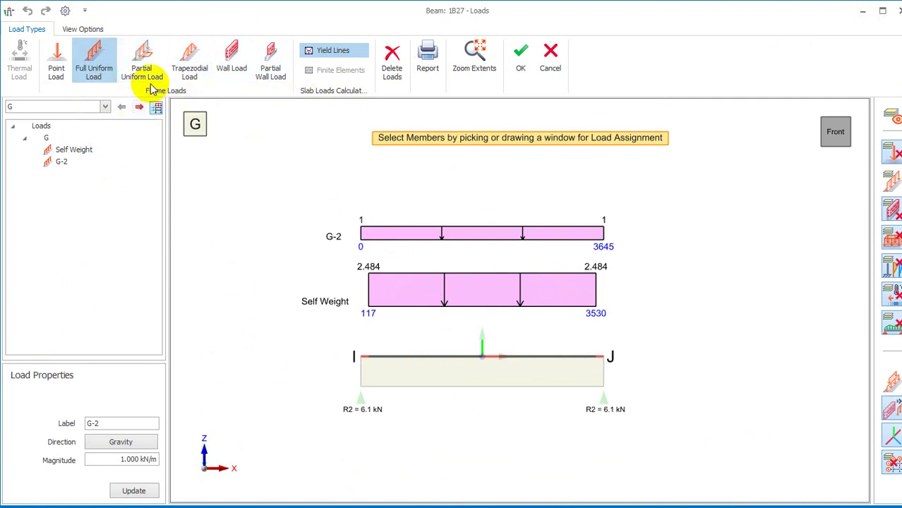
# Start a trapezoidal gravity load with percent insertion enabled and set its magnitudes at 25% and 75% to 2 kN/m
pyautogui.click(142, 62)
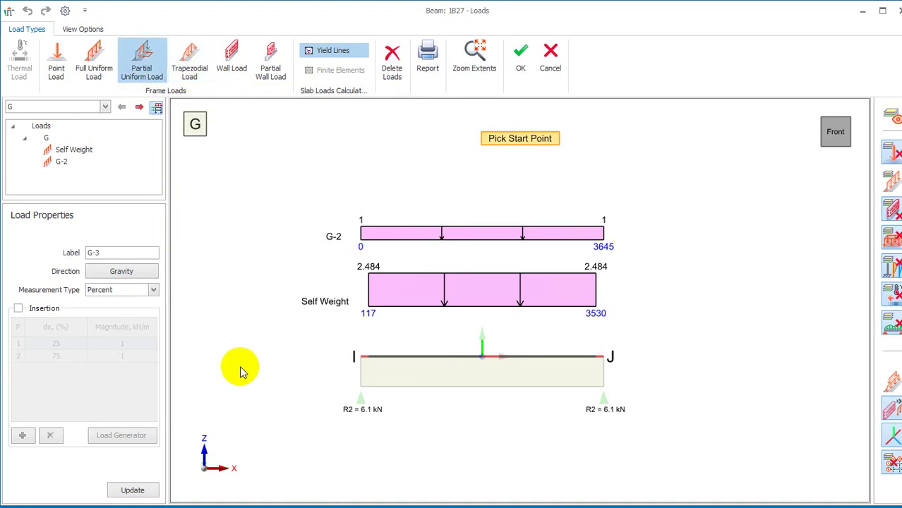
pyautogui.click(203, 66)
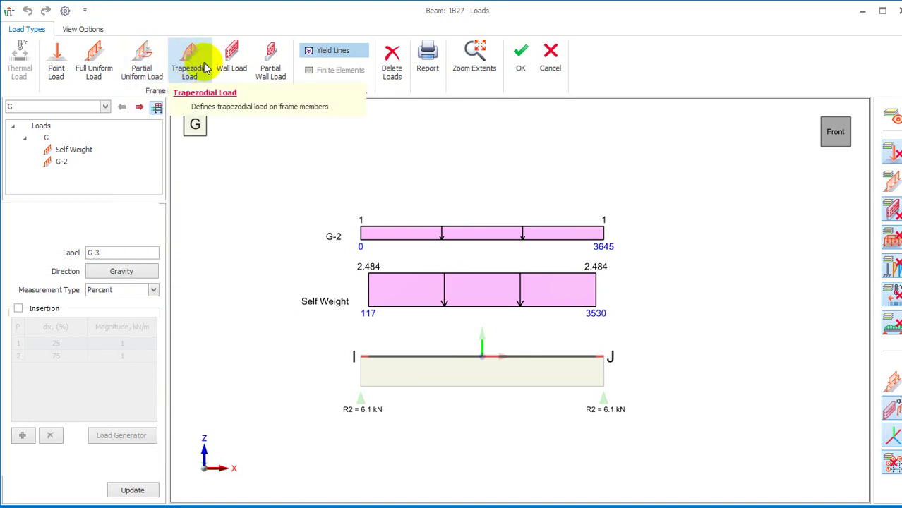
pyautogui.click(204, 67)
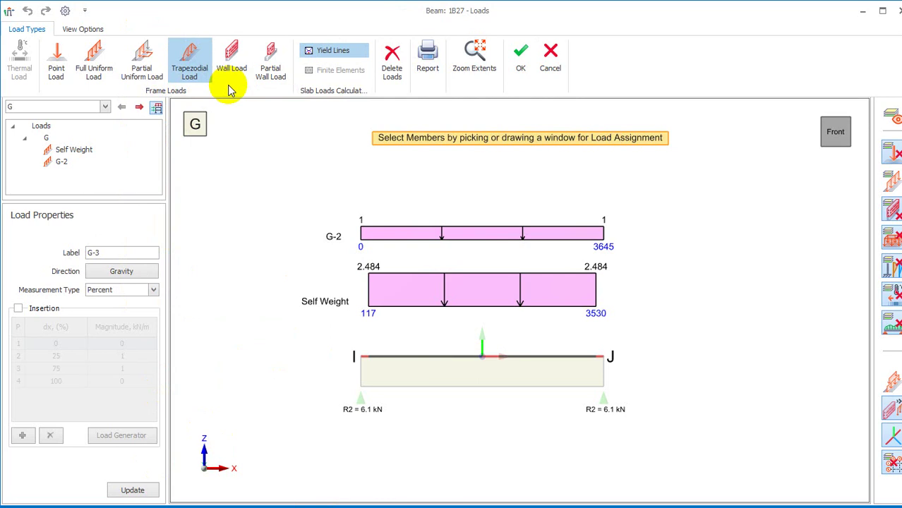
pyautogui.click(18, 308)
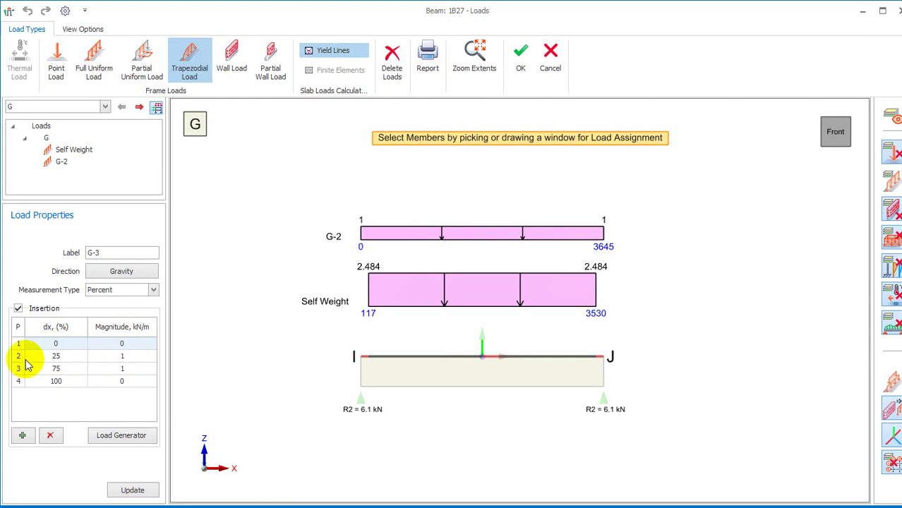
pyautogui.click(53, 343)
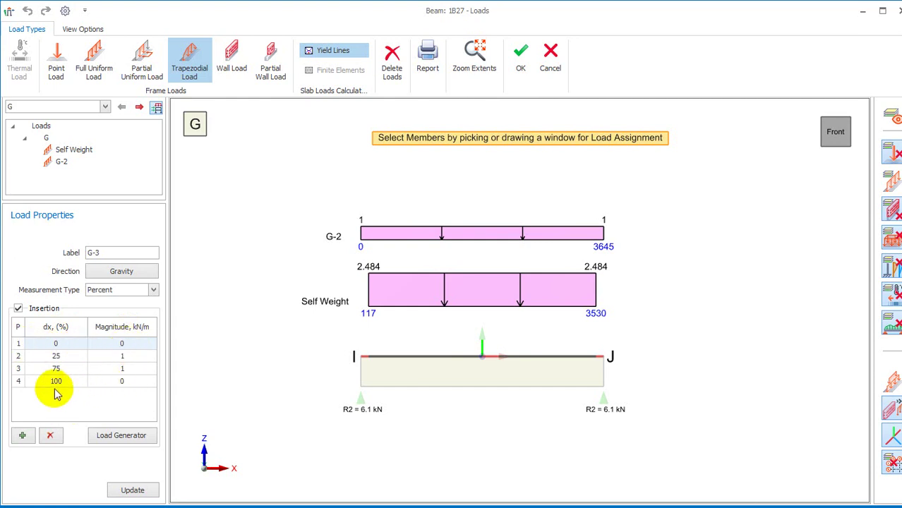
pyautogui.doubleClick(127, 357)
pyautogui.write('2.')
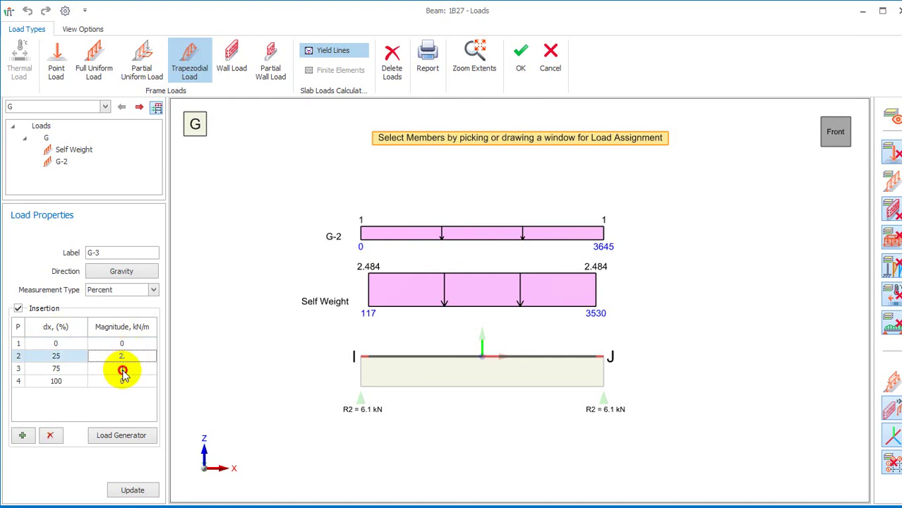
pyautogui.doubleClick(123, 370)
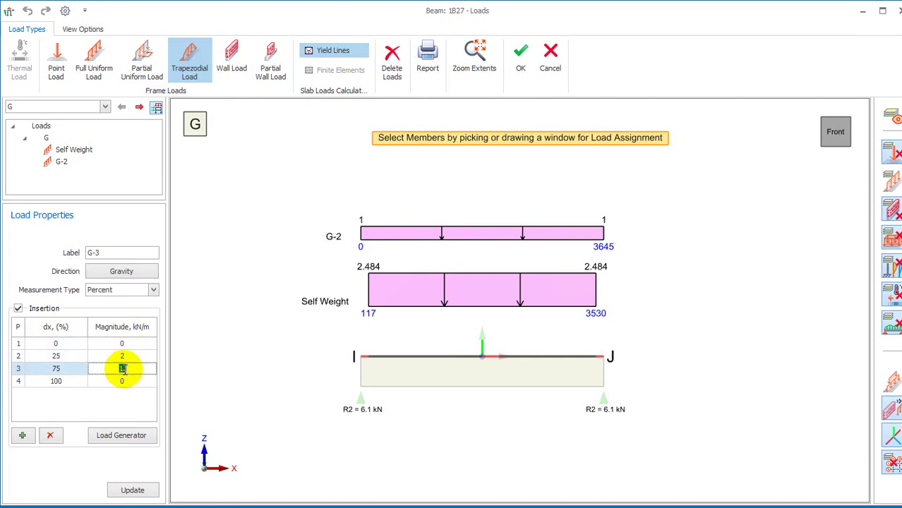
pyautogui.write('2.')
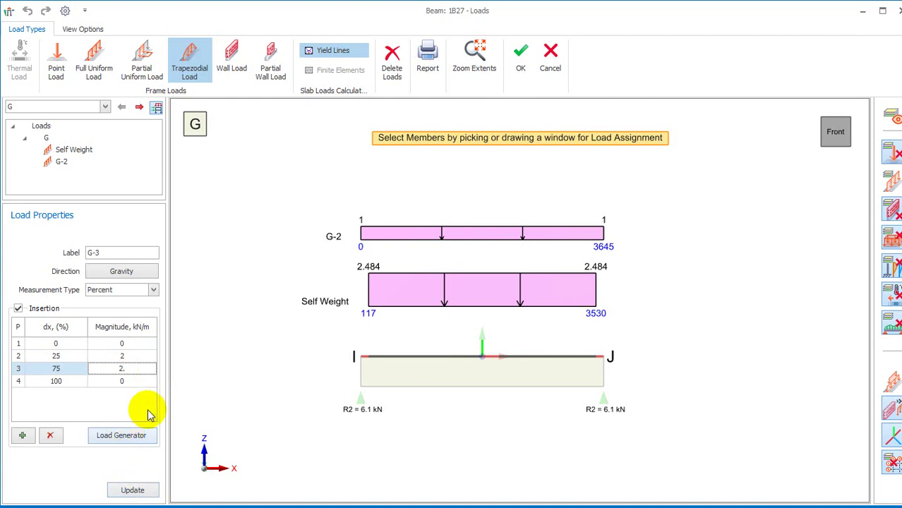
# Generate a symmetric trapezoidal load of 1 kN/m with x, a and b at 0% and assign it twice to beam 1B27
pyautogui.click(127, 435)
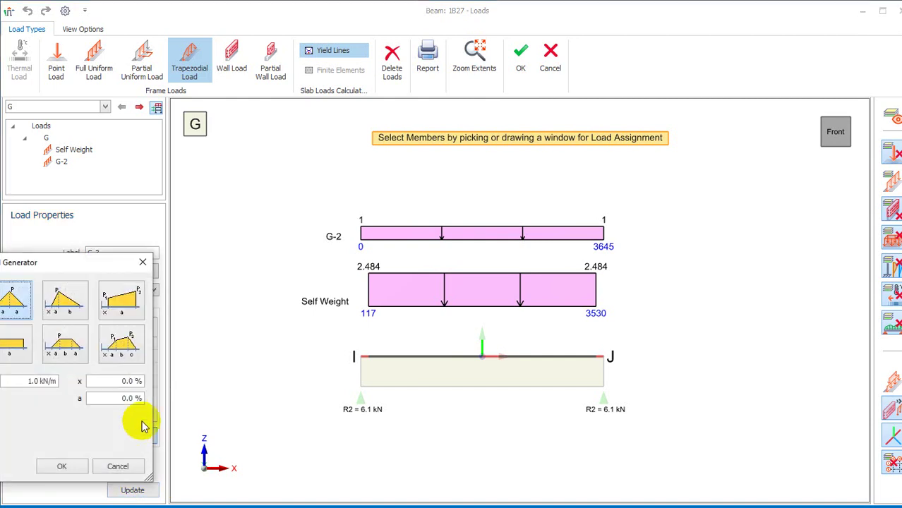
pyautogui.moveTo(75, 260); pyautogui.dragTo(176, 235)
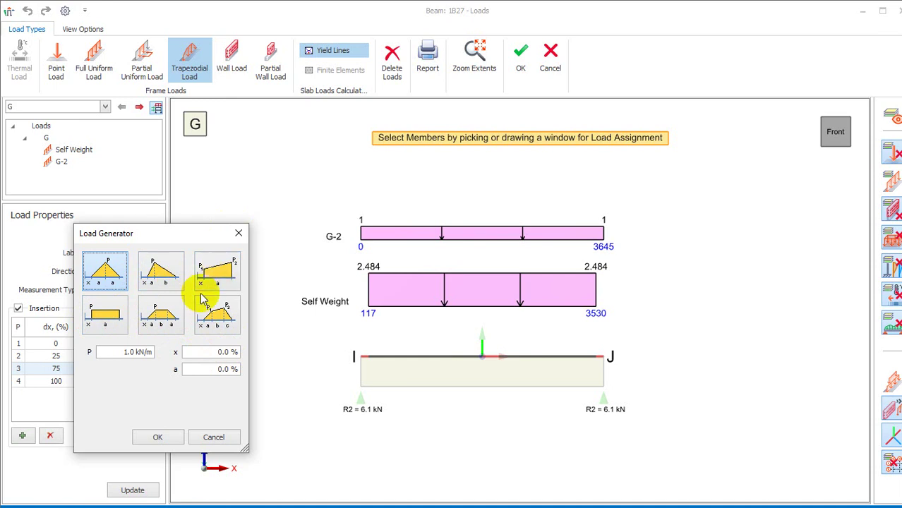
pyautogui.click(168, 311)
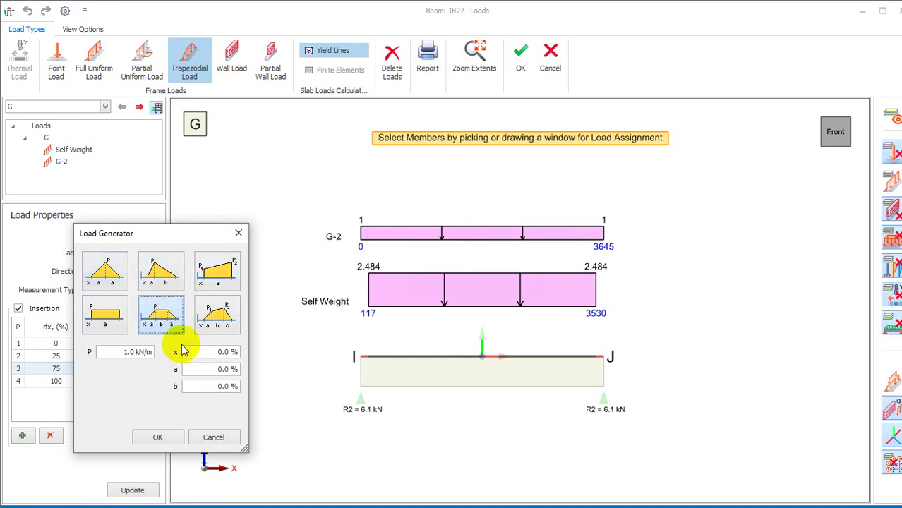
pyautogui.click(162, 436)
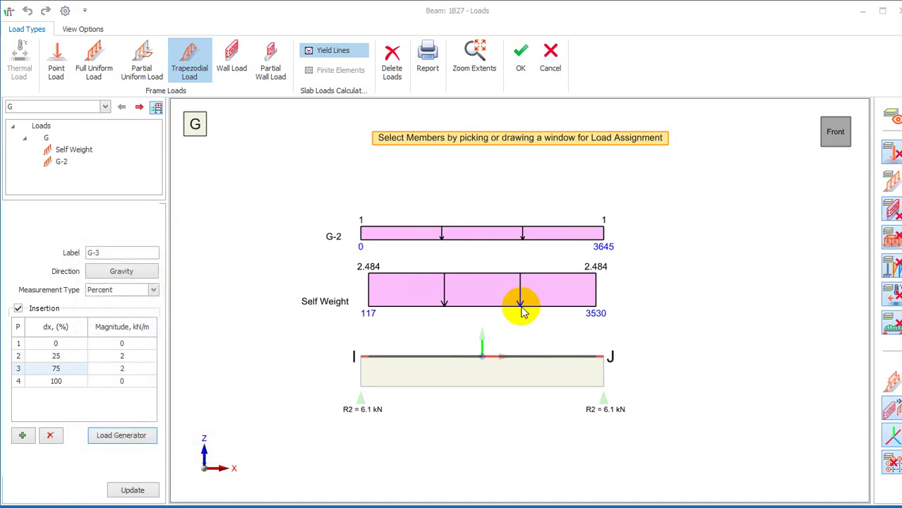
pyautogui.click(463, 363)
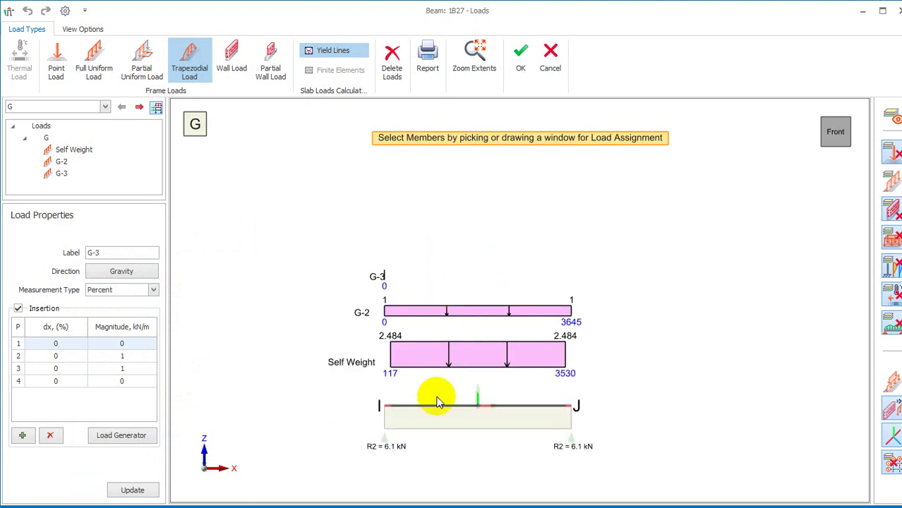
pyautogui.click(513, 415)
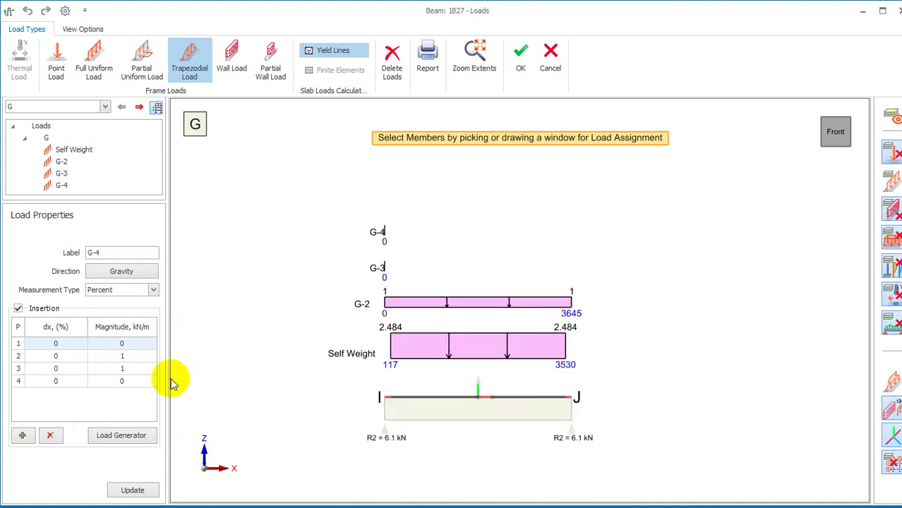
# Generate a symmetric triangular load of 1 kN/m with x set to 20% and assign it to beam 1B27
pyautogui.click(120, 435)
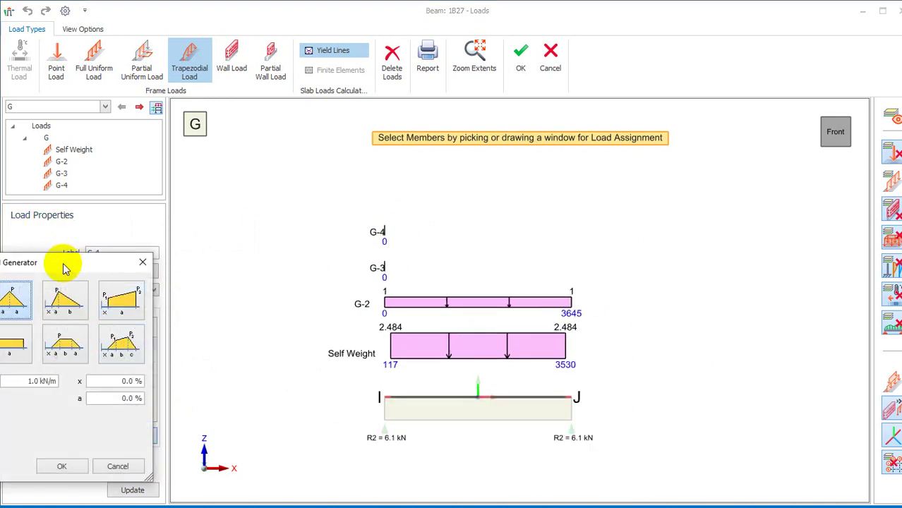
pyautogui.moveTo(67, 266); pyautogui.dragTo(138, 262)
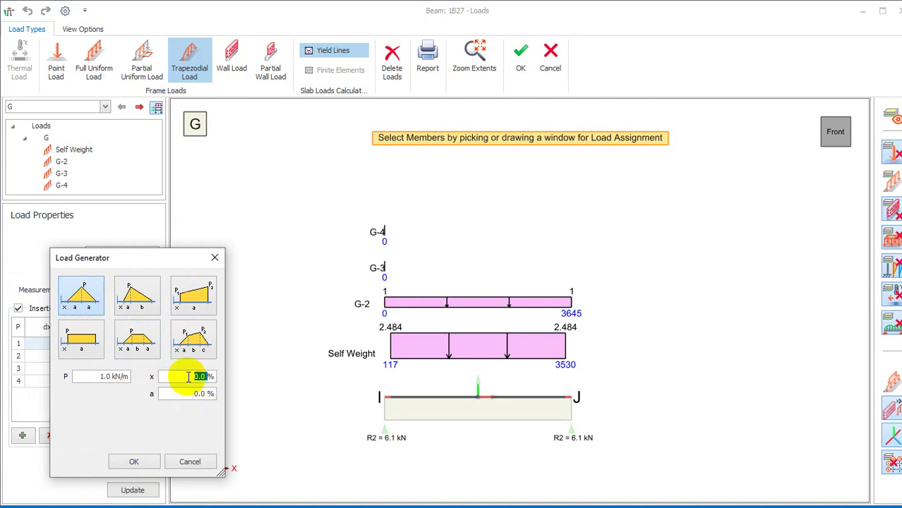
pyautogui.write('20')
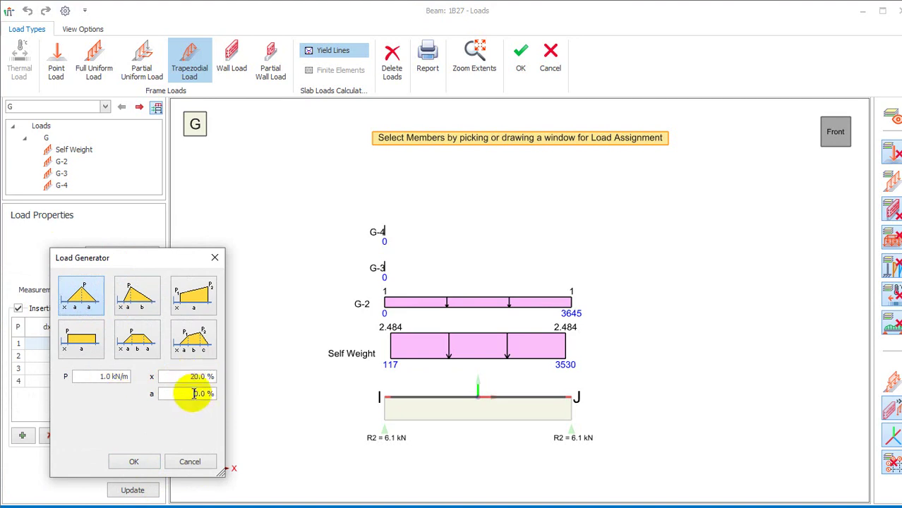
pyautogui.click(133, 462)
pyautogui.click(467, 409)
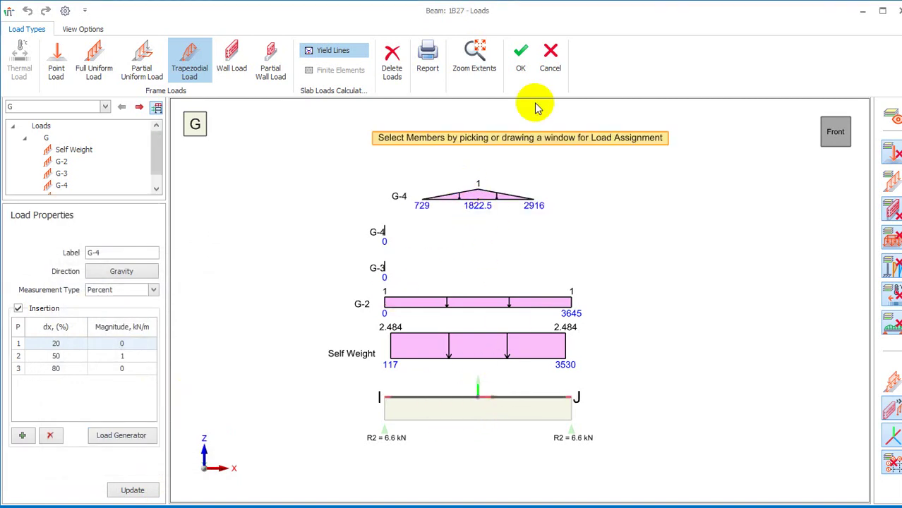
# Assign a 3.43 kN/m2 partial wall load labelled Wall Load to beam 1B27 with insertion offsets of 117 and 115 mm, and accept the loads
pyautogui.click(244, 72)
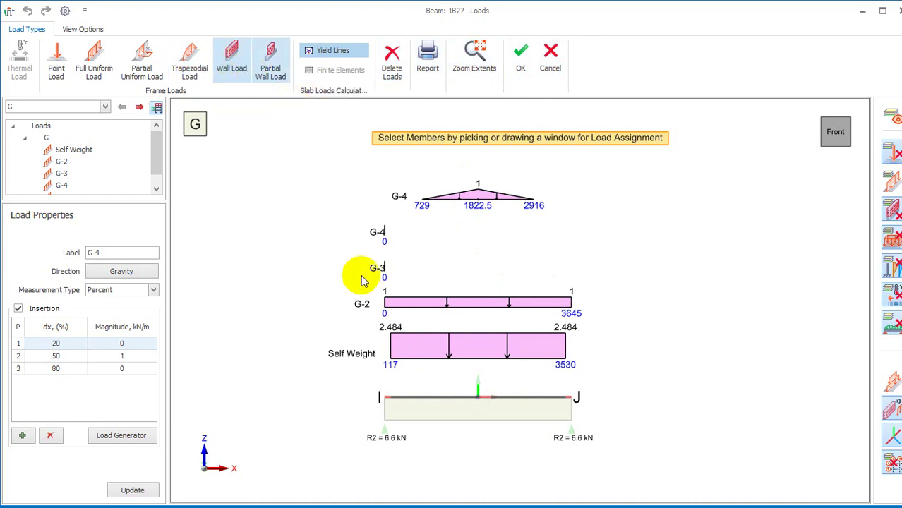
pyautogui.click(281, 62)
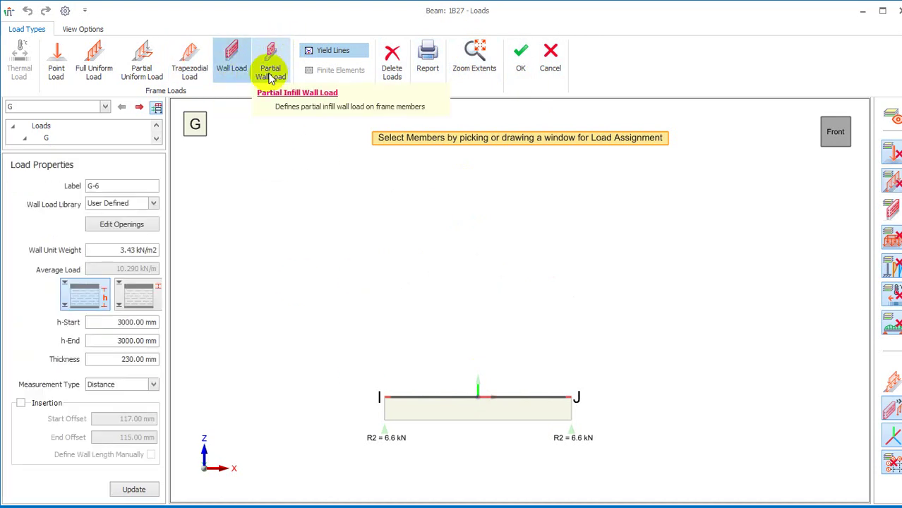
pyautogui.click(275, 70)
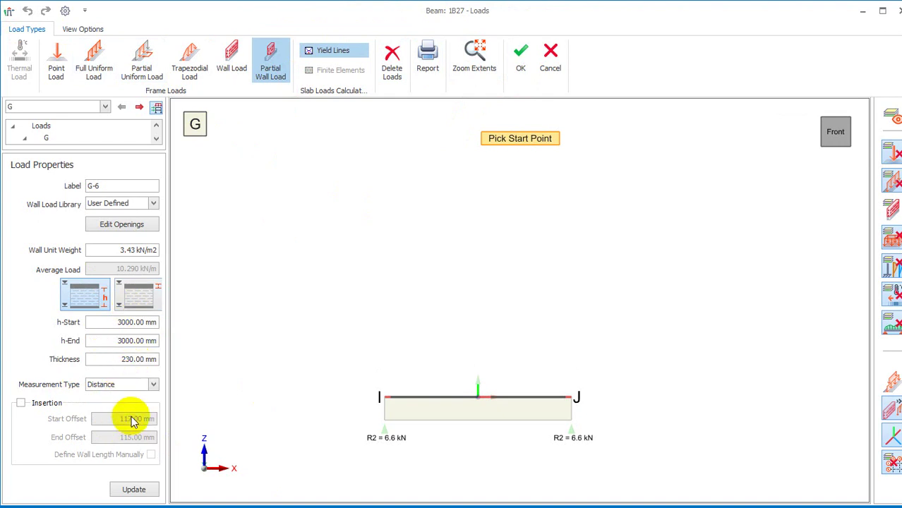
pyautogui.click(21, 404)
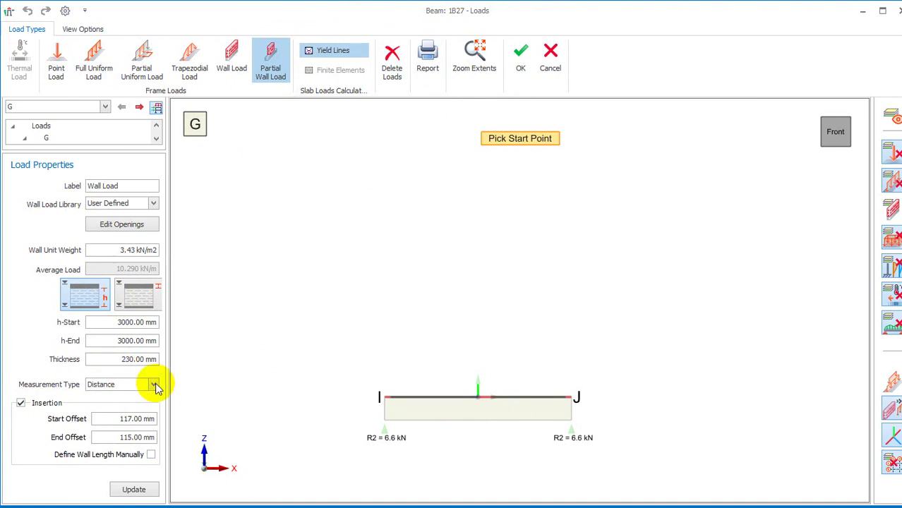
pyautogui.click(502, 404)
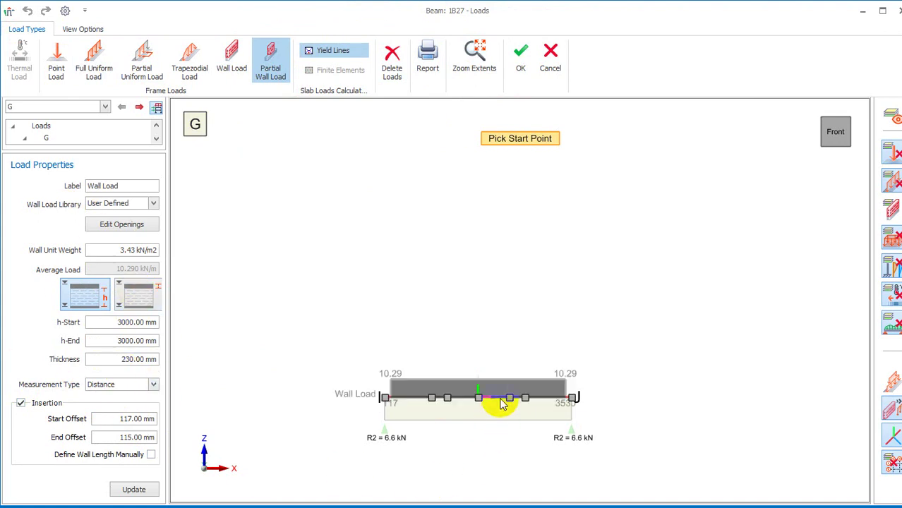
pyautogui.click(507, 395)
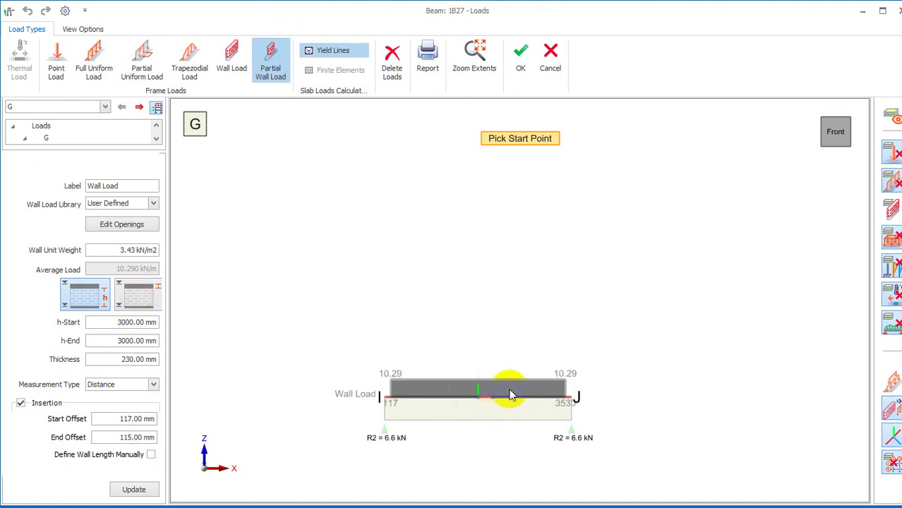
pyautogui.click(520, 60)
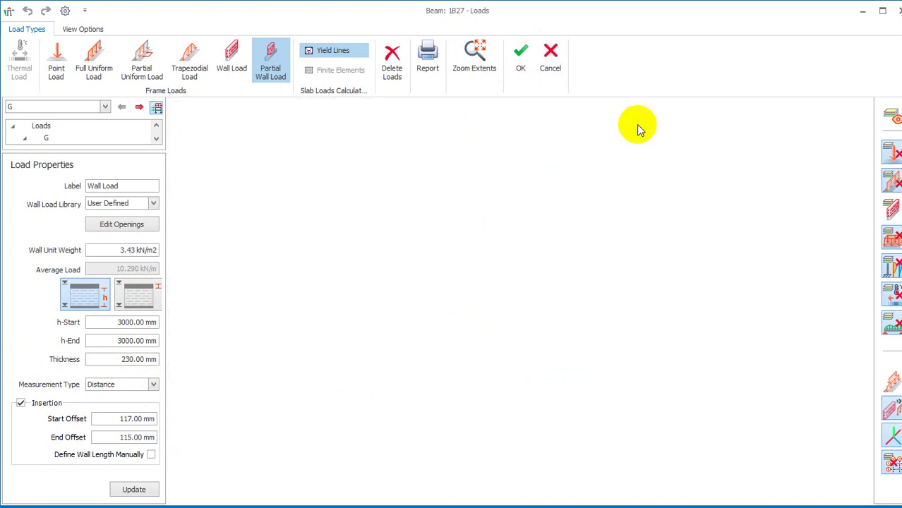
# Reopen the load editor for beam 1B27 from the 3D view to review its assigned loads, and close it
pyautogui.scroll(-1, 790, 282)
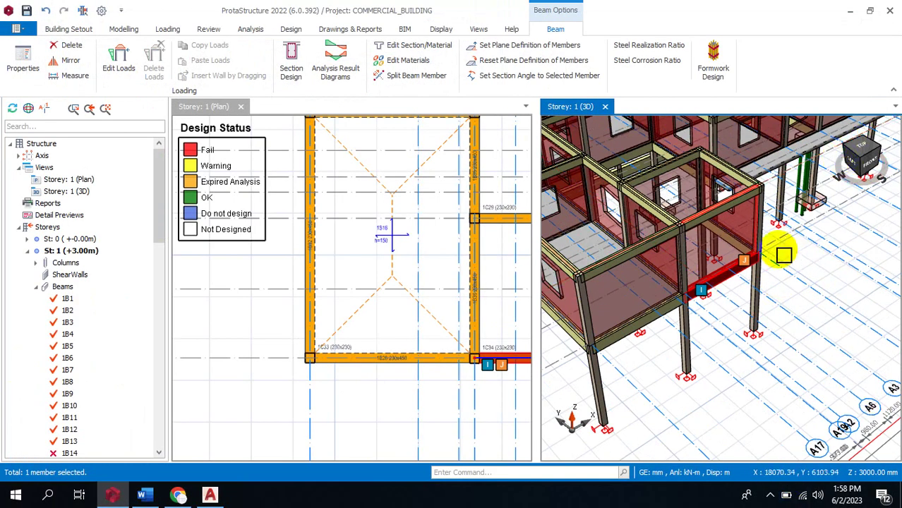
pyautogui.scroll(1, 783, 256)
pyautogui.scroll(1, 737, 224)
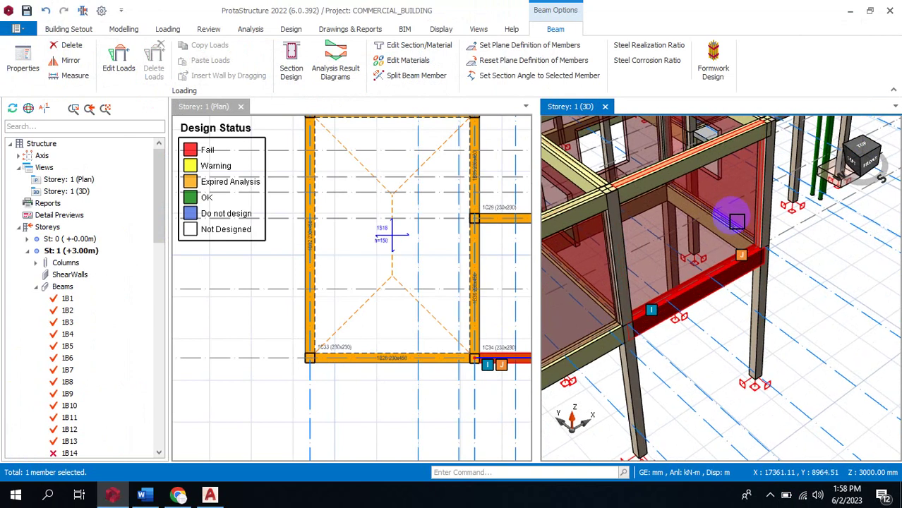
pyautogui.rightClick(735, 257)
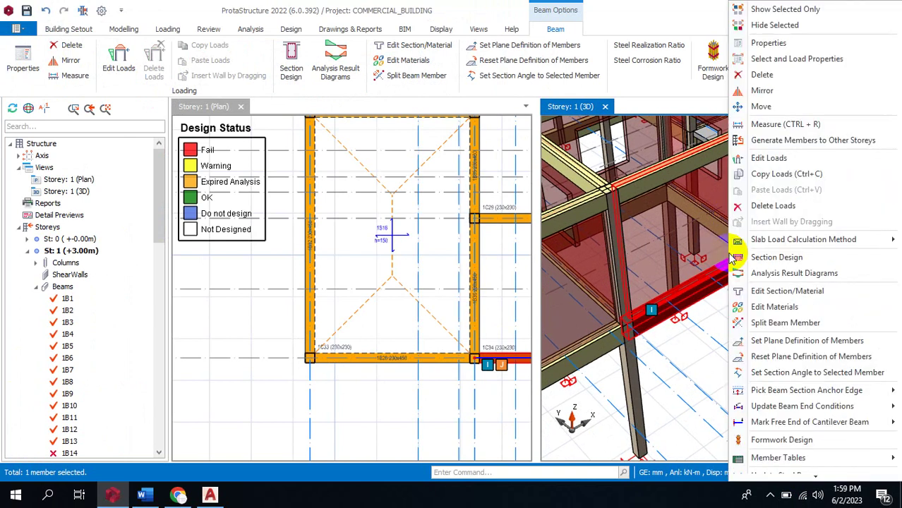
pyautogui.click(769, 158)
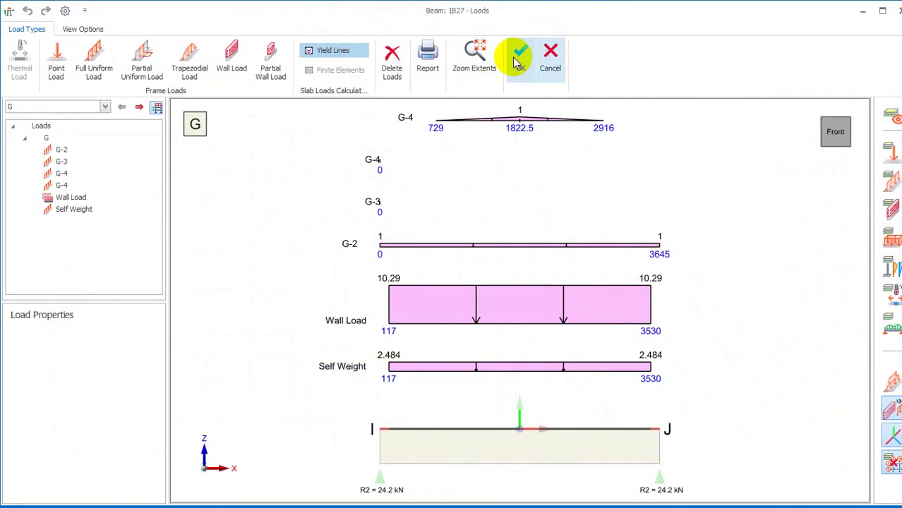
pyautogui.click(519, 60)
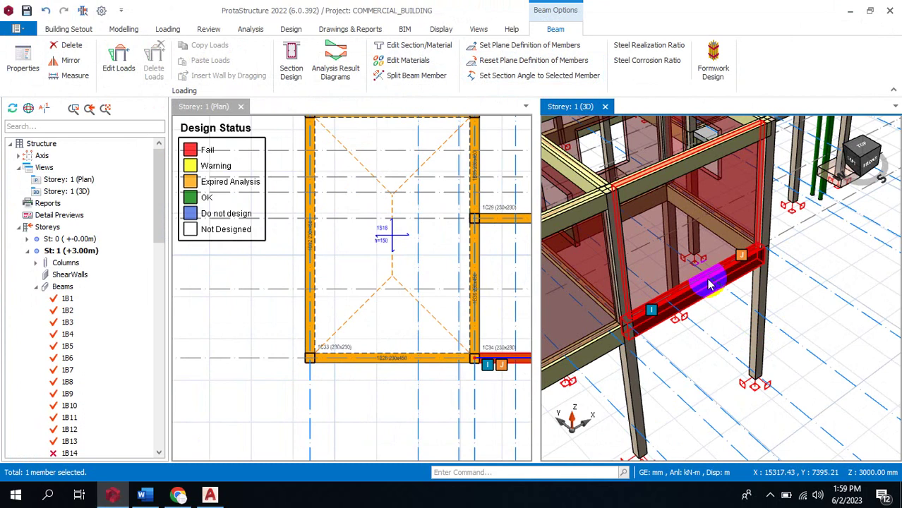
# View which assigned loads can be deleted from beam 1B27, leaving the deletion dialog without removing any
pyautogui.rightClick(709, 284)
pyautogui.scroll(-1, 769, 434)
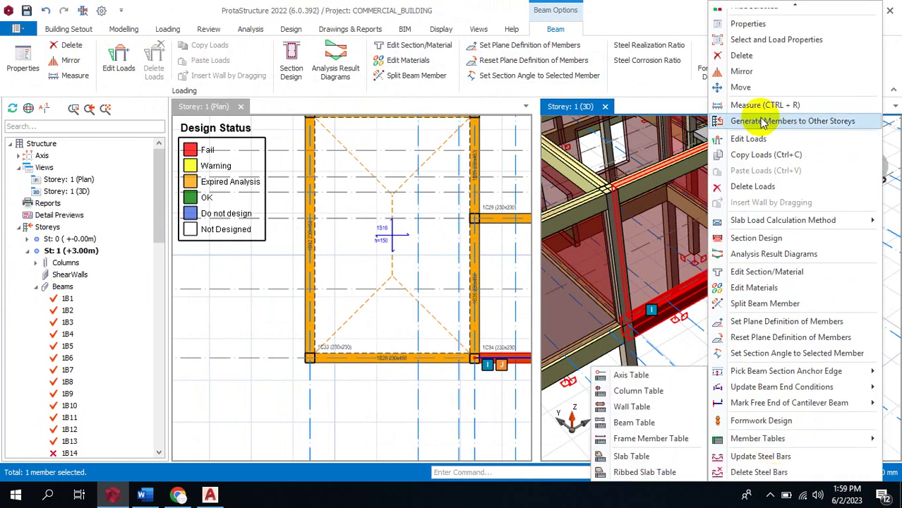
pyautogui.click(768, 187)
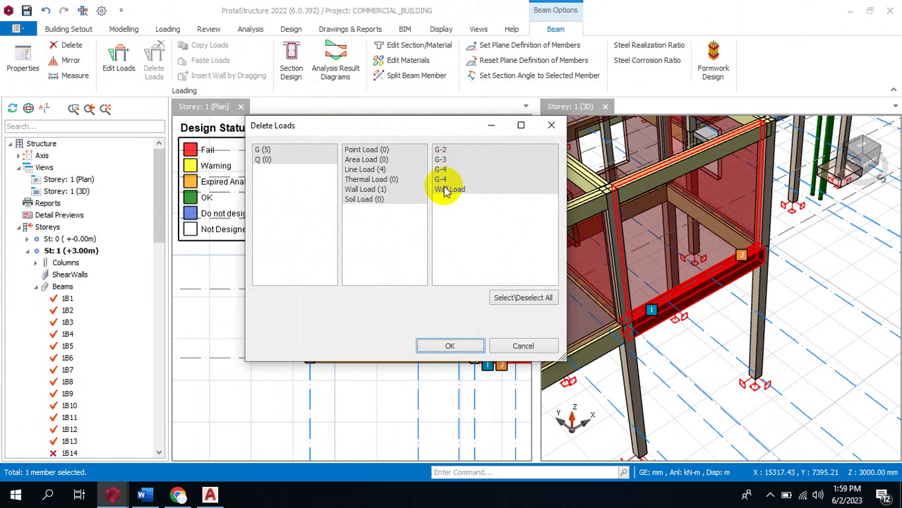
pyautogui.click(520, 346)
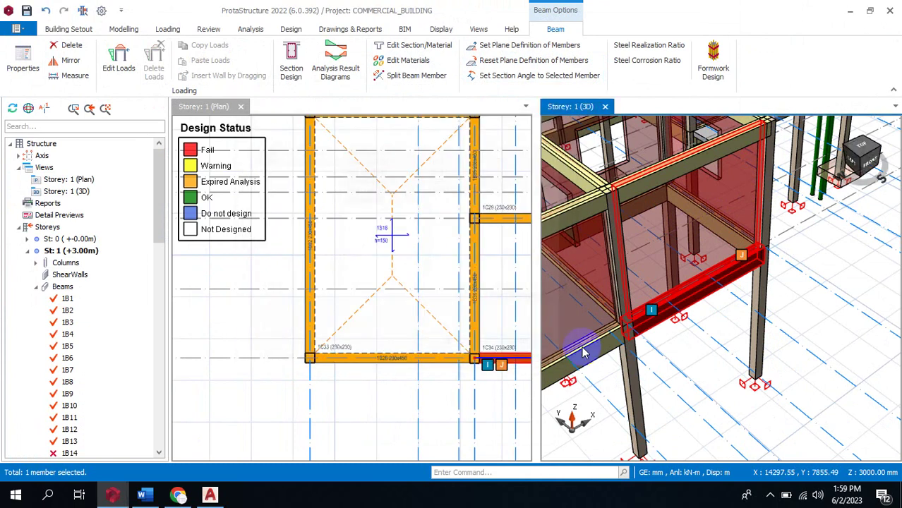
# Select the neighbouring beam 1B26 and view its deletable loads, closing the deletion dialog without removing any
pyautogui.click(598, 361)
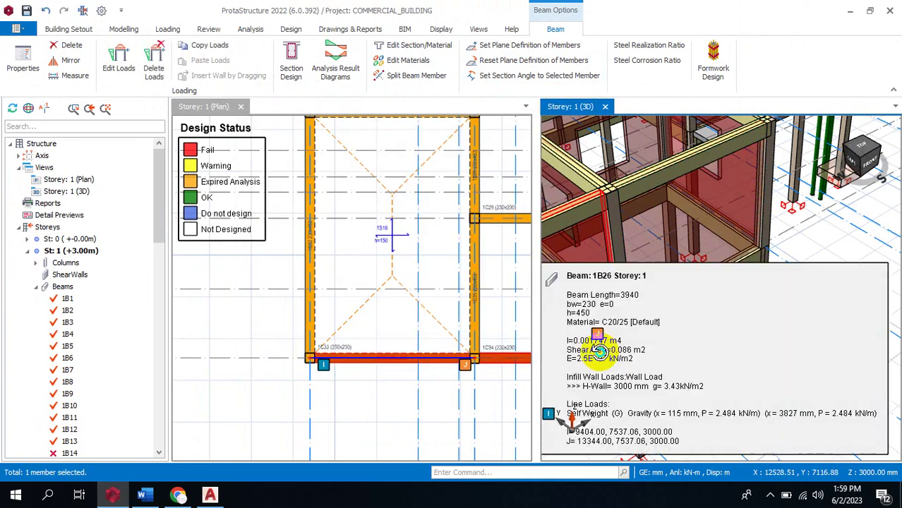
pyautogui.rightClick(598, 360)
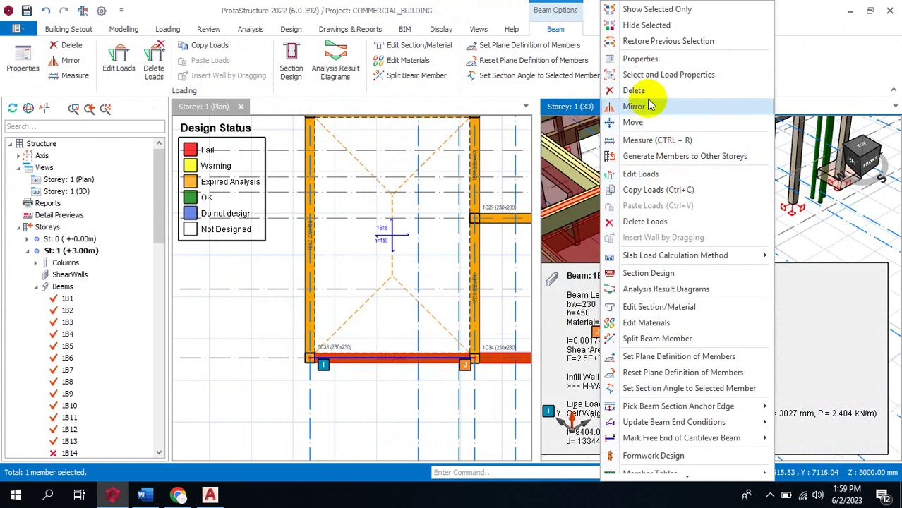
pyautogui.click(644, 221)
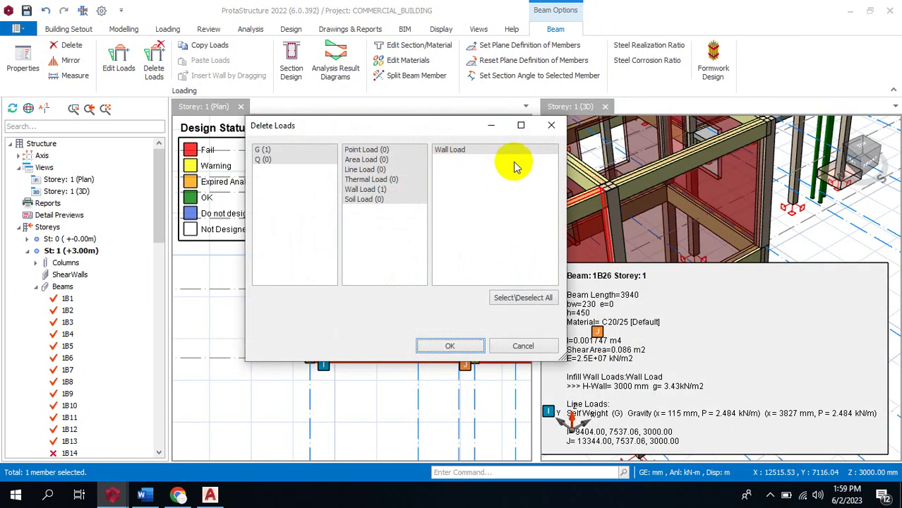
pyautogui.click(551, 124)
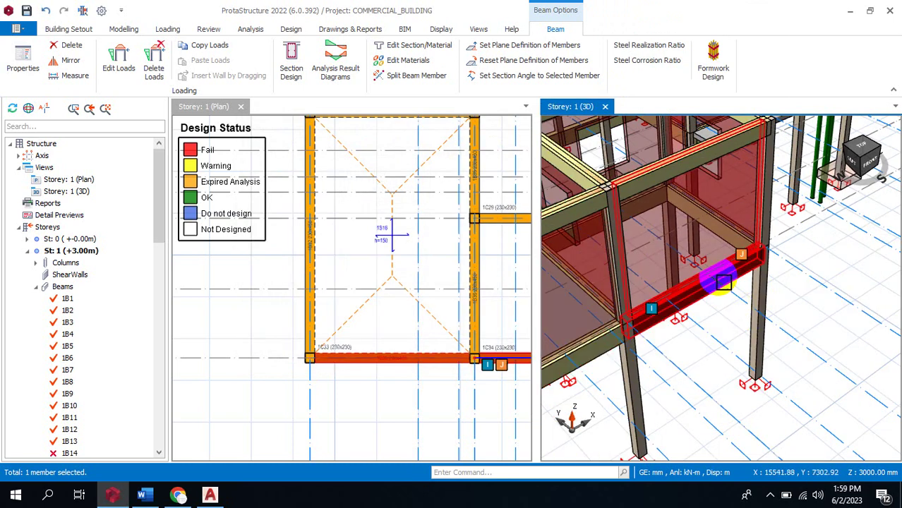
pyautogui.rightClick(723, 282)
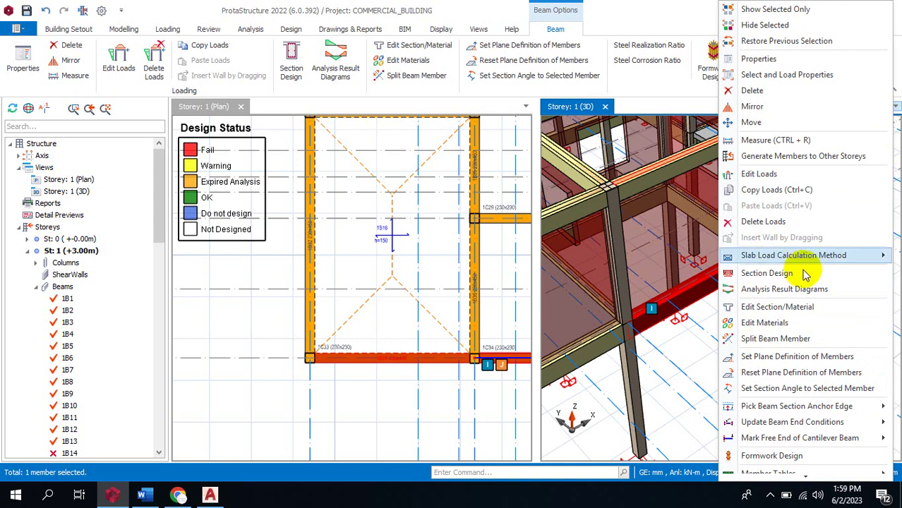
pyautogui.click(678, 410)
pyautogui.click(679, 410)
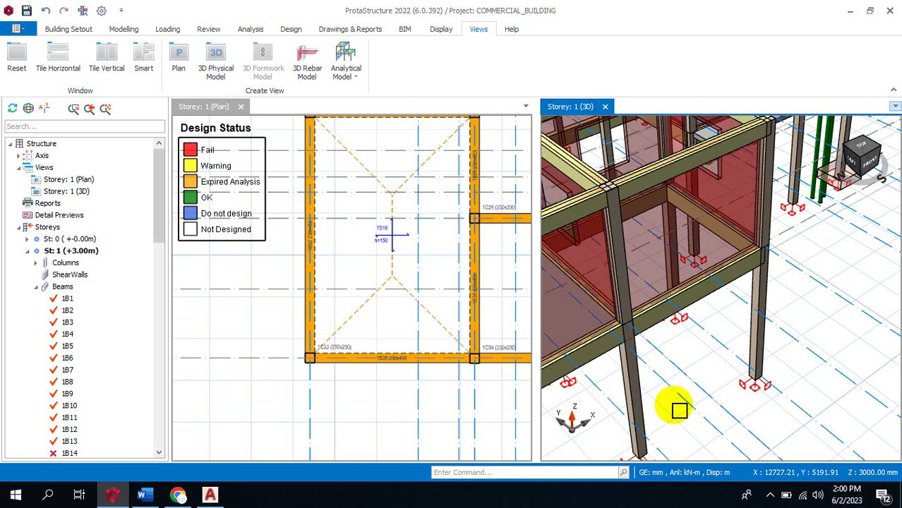
pyautogui.click(769, 494)
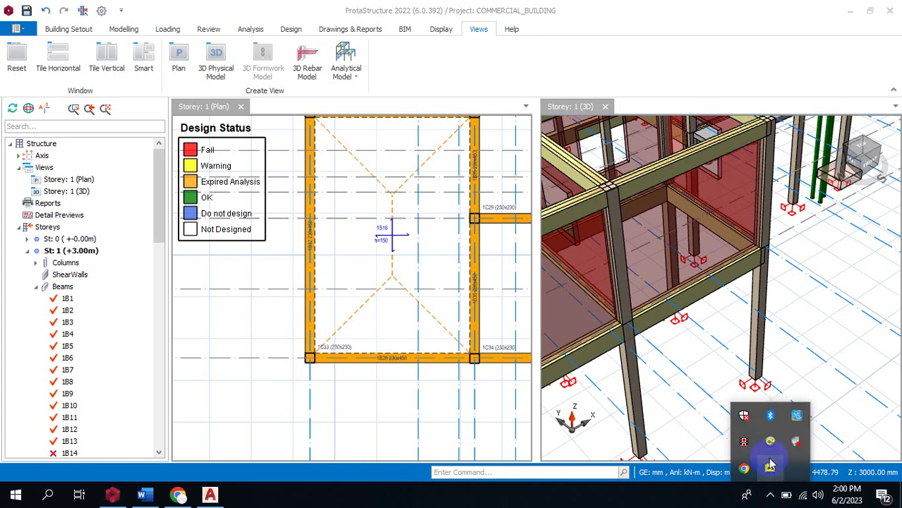